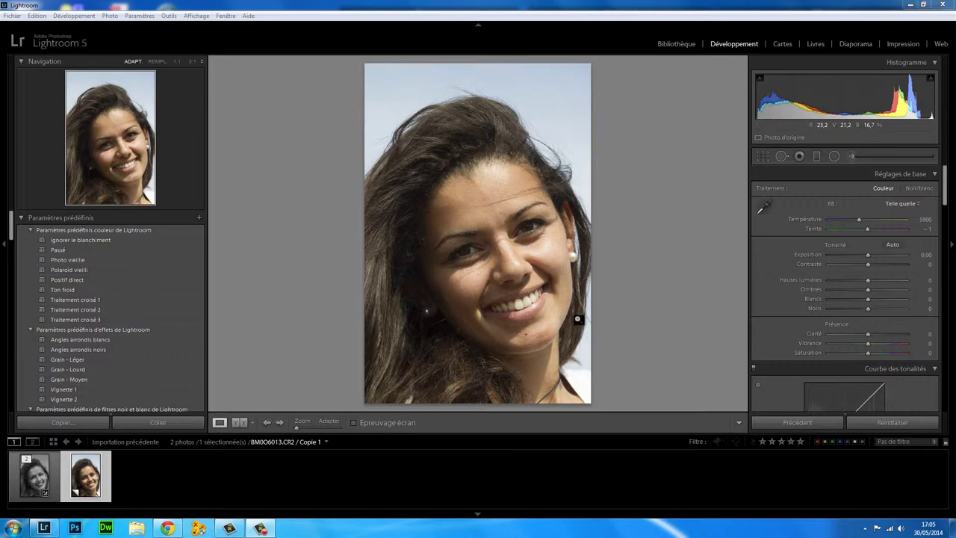
Inspect the nose, teeth, chin and mole at 1:1, then return to the full view
{"action": "left_click", "coordinate": [536, 275]}
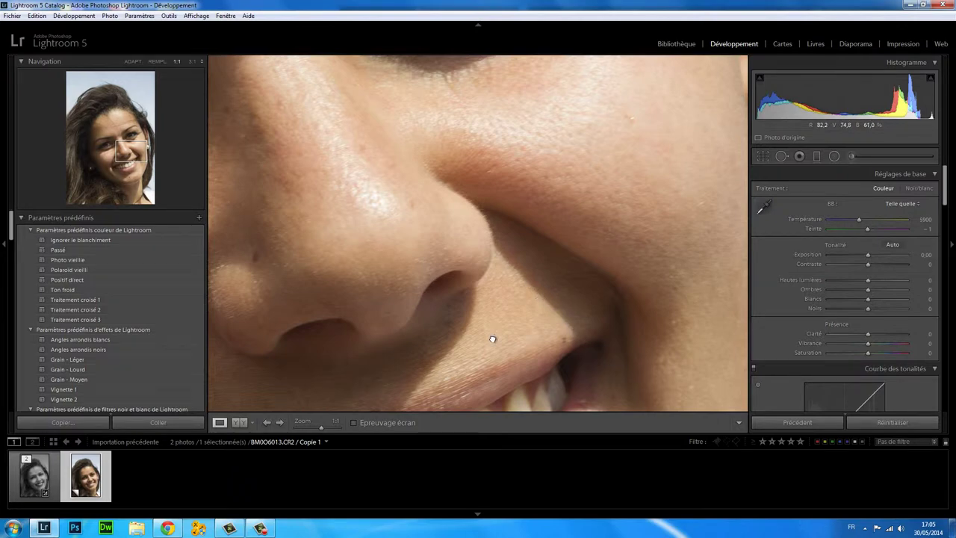
{"action": "left_click_drag", "start_coordinate": [491, 337], "coordinate": [552, 204]}
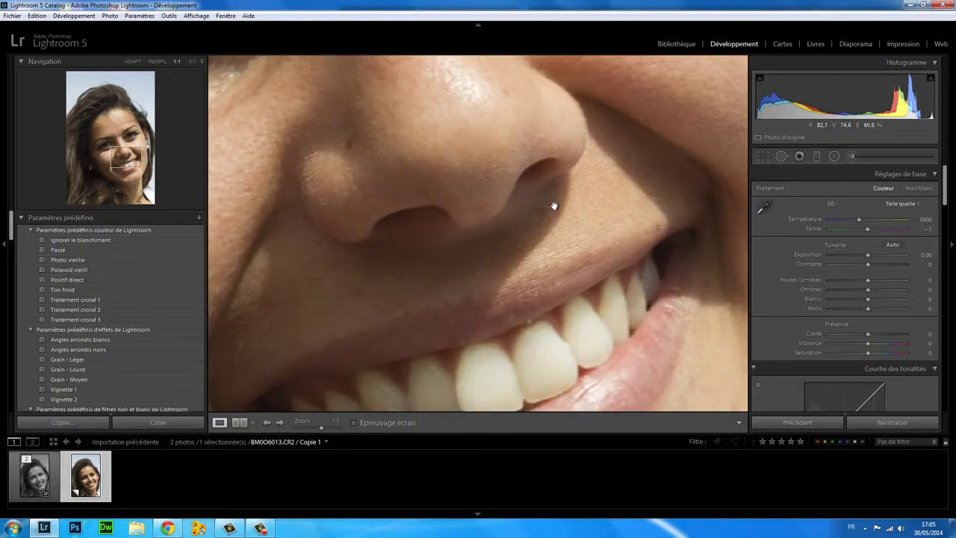
{"action": "left_click", "coordinate": [594, 214]}
{"action": "left_click", "coordinate": [522, 335]}
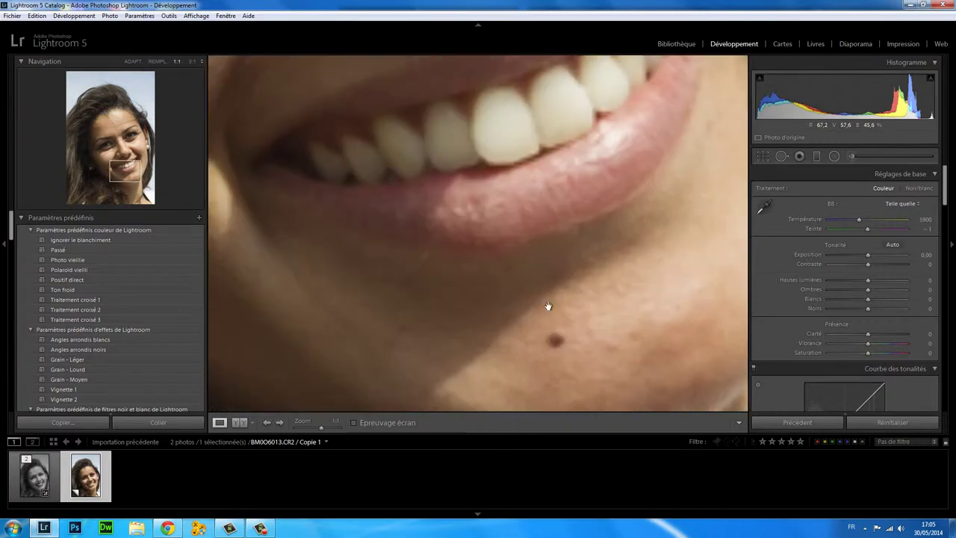
{"action": "left_click", "coordinate": [517, 329]}
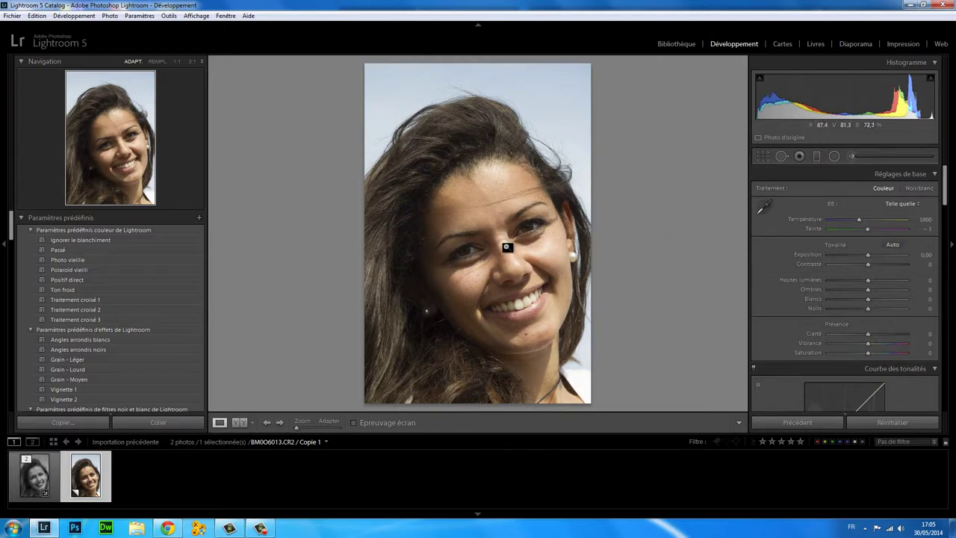
Convert the photo to black and white with Contrast -21 and Highlights -59, checking at 1:1
{"action": "left_click", "coordinate": [921, 188]}
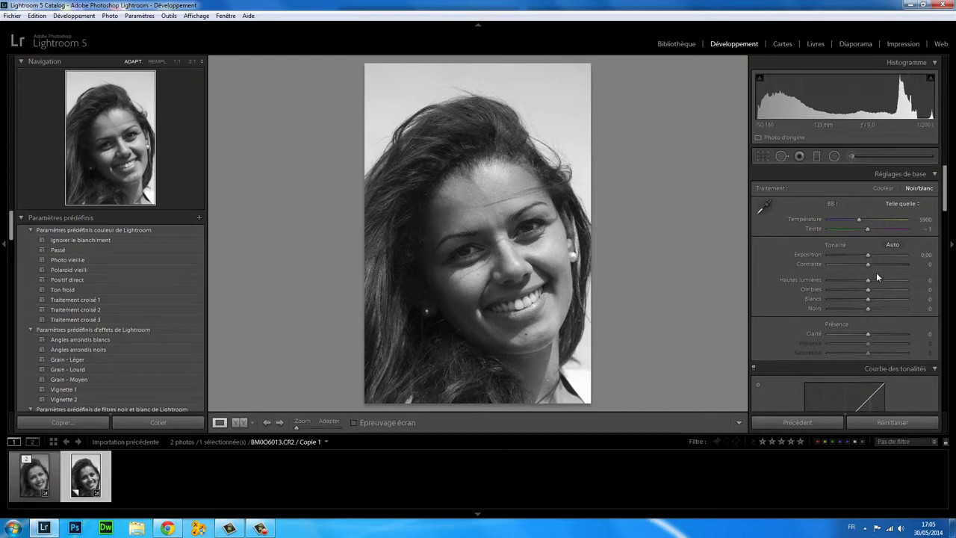
{"action": "left_click_drag", "start_coordinate": [867, 263], "coordinate": [858, 264]}
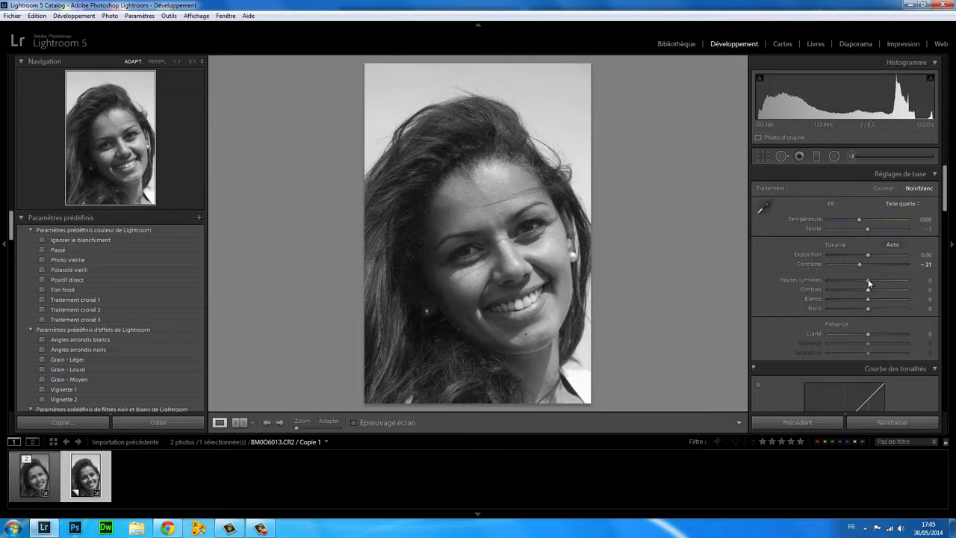
{"action": "left_click_drag", "start_coordinate": [867, 280], "coordinate": [844, 280]}
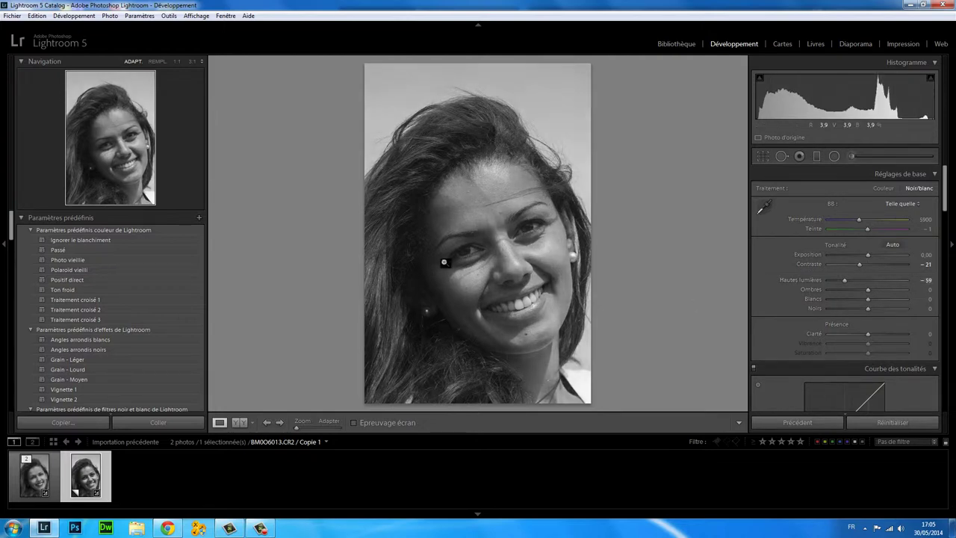
{"action": "left_click", "coordinate": [544, 263]}
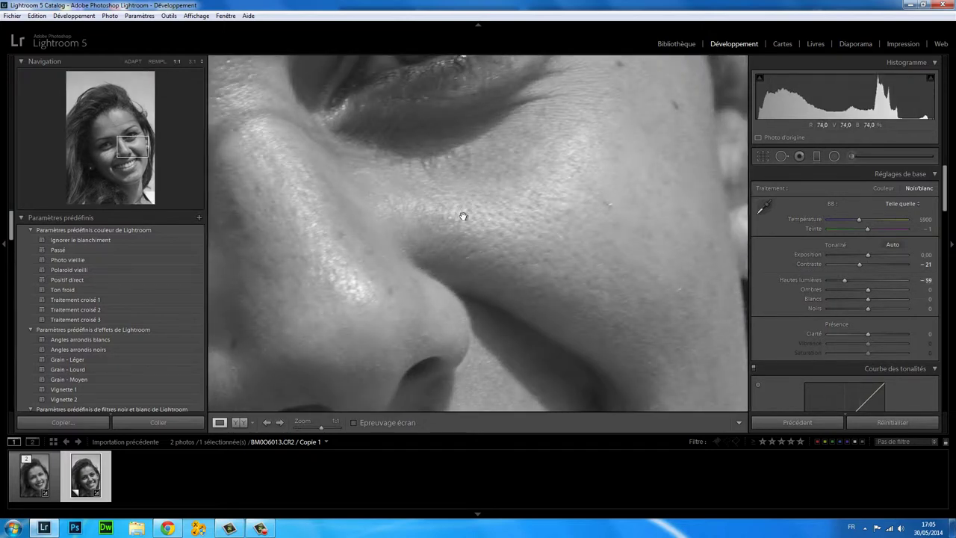
{"action": "left_click", "coordinate": [530, 210]}
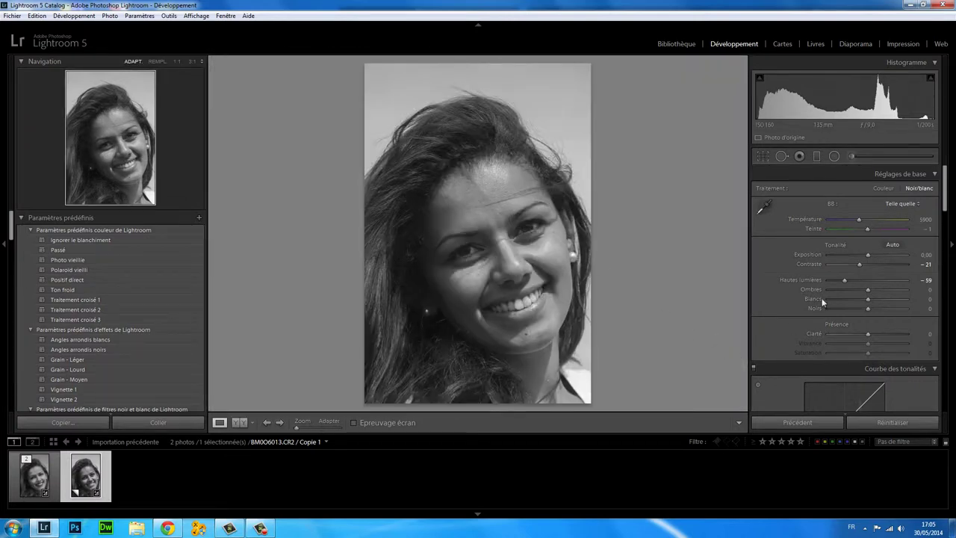
Lower Clarity to -15 and set the black-and-white mix to Orange +10 and Red -55
{"action": "scroll", "coordinate": [946, 194], "scroll_direction": "down", "scroll_amount": 5}
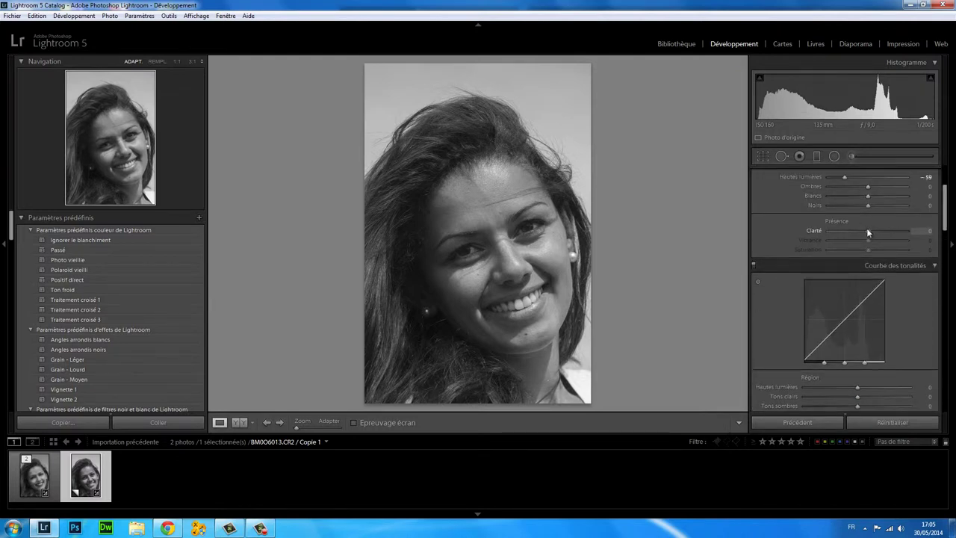
{"action": "left_click_drag", "start_coordinate": [867, 231], "coordinate": [862, 231]}
{"action": "left_click_drag", "start_coordinate": [945, 217], "coordinate": [945, 261]}
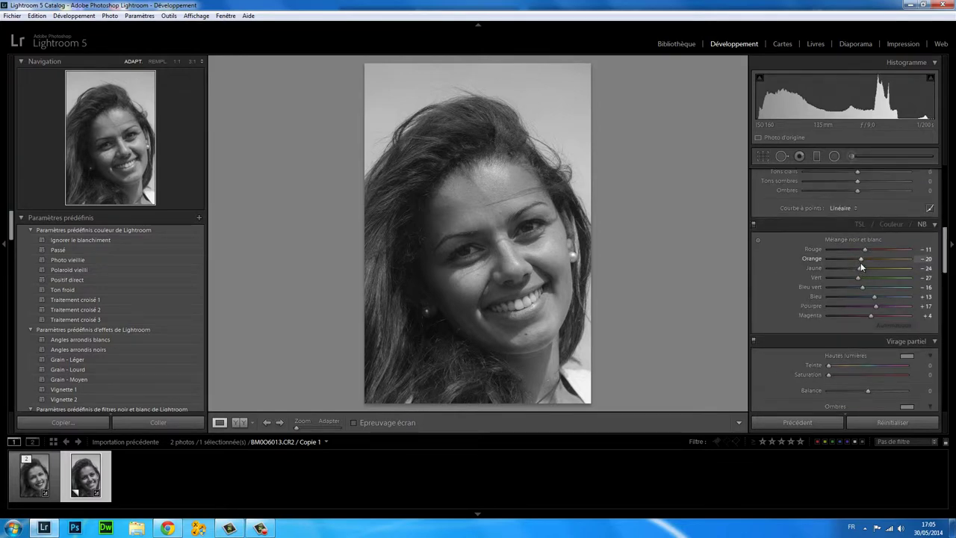
{"action": "mouse_move", "coordinate": [871, 259]}
{"action": "left_mouse_down"}
{"action": "mouse_move", "coordinate": [874, 269]}
{"action": "mouse_move", "coordinate": [850, 270]}
{"action": "mouse_move", "coordinate": [861, 271]}
{"action": "left_mouse_up"}
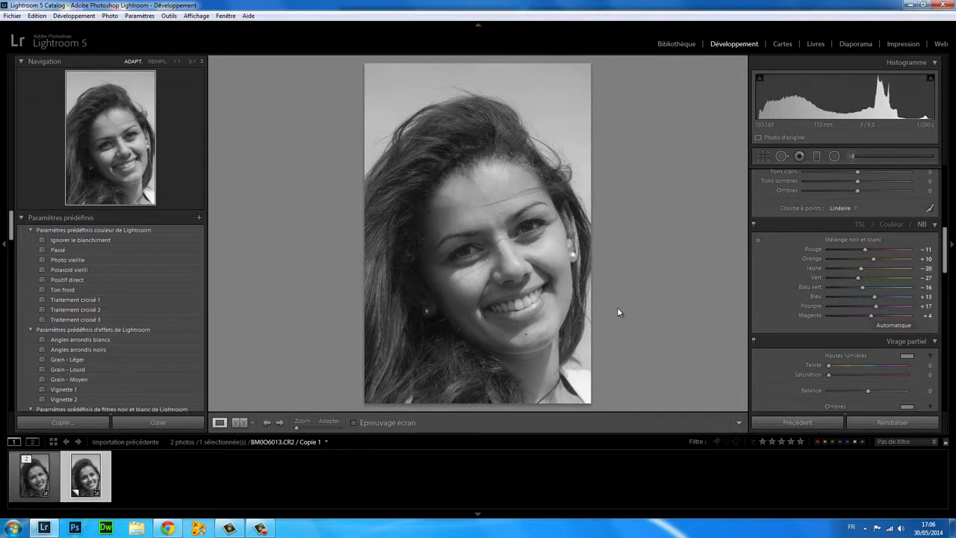
{"action": "left_click_drag", "start_coordinate": [865, 250], "coordinate": [847, 257]}
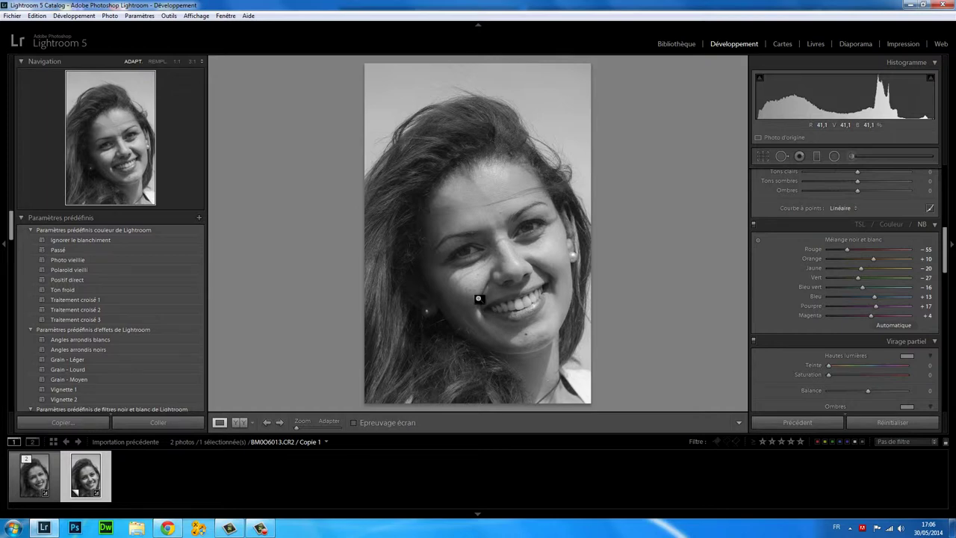
{"action": "left_click_drag", "start_coordinate": [946, 263], "coordinate": [948, 322]}
Inspect the eyebrow, eye and nose at 1:1, then return to the whole-photo view
{"action": "scroll", "coordinate": [893, 249], "scroll_direction": "up", "scroll_amount": 5}
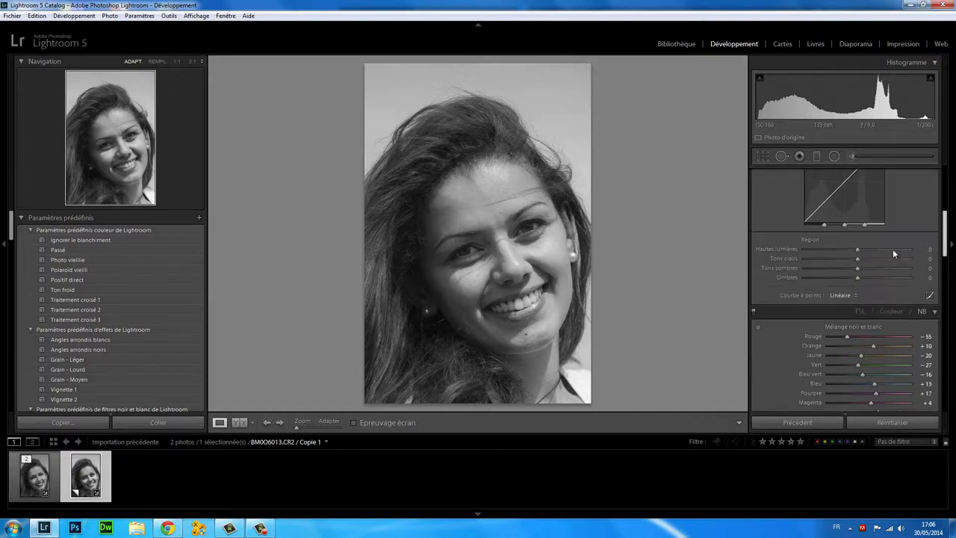
{"action": "left_click", "coordinate": [482, 236]}
{"action": "left_click_drag", "start_coordinate": [556, 353], "coordinate": [533, 239]}
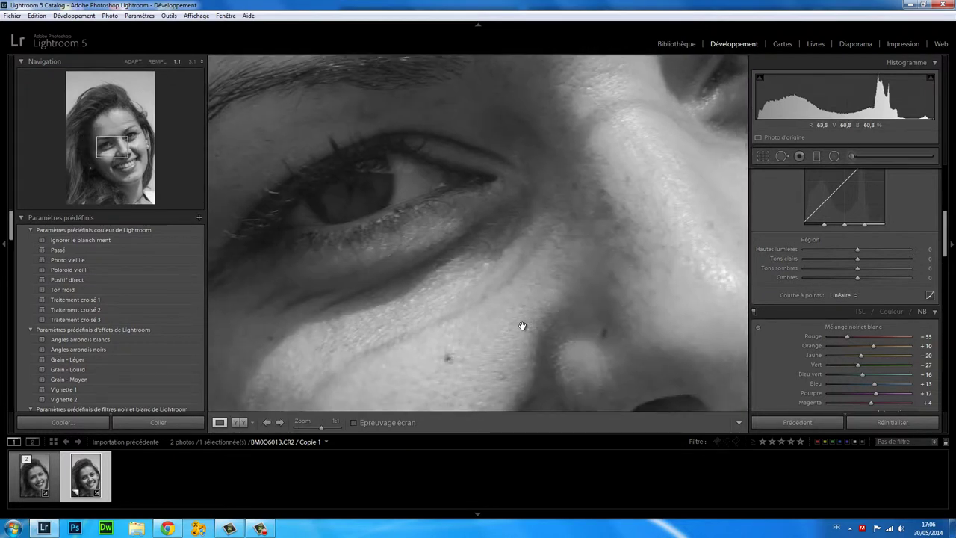
{"action": "left_click_drag", "start_coordinate": [523, 325], "coordinate": [480, 229]}
{"action": "mouse_move", "coordinate": [613, 357]}
{"action": "left_mouse_down"}
{"action": "mouse_move", "coordinate": [533, 228]}
{"action": "mouse_move", "coordinate": [690, 216]}
{"action": "left_mouse_up"}
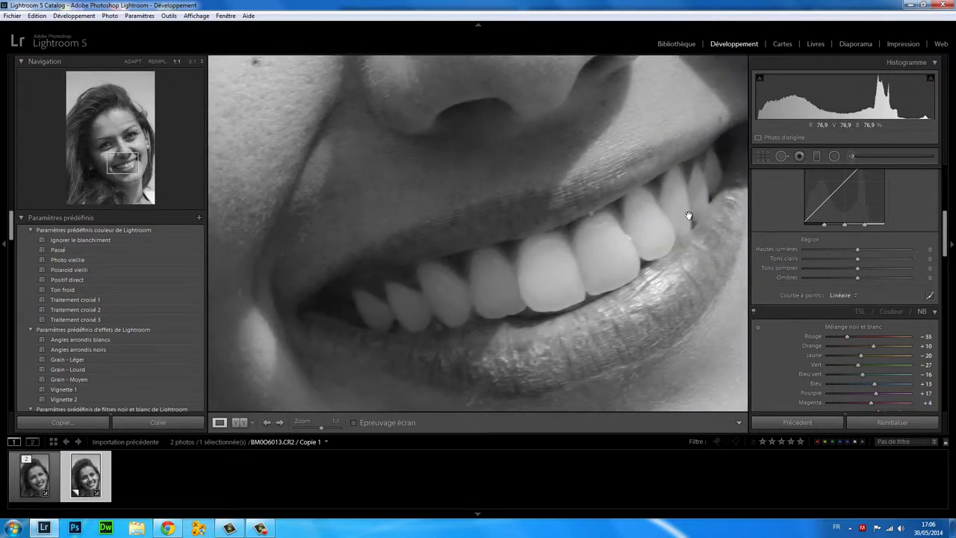
{"action": "left_click_drag", "start_coordinate": [628, 82], "coordinate": [618, 182]}
{"action": "left_click", "coordinate": [618, 181]}
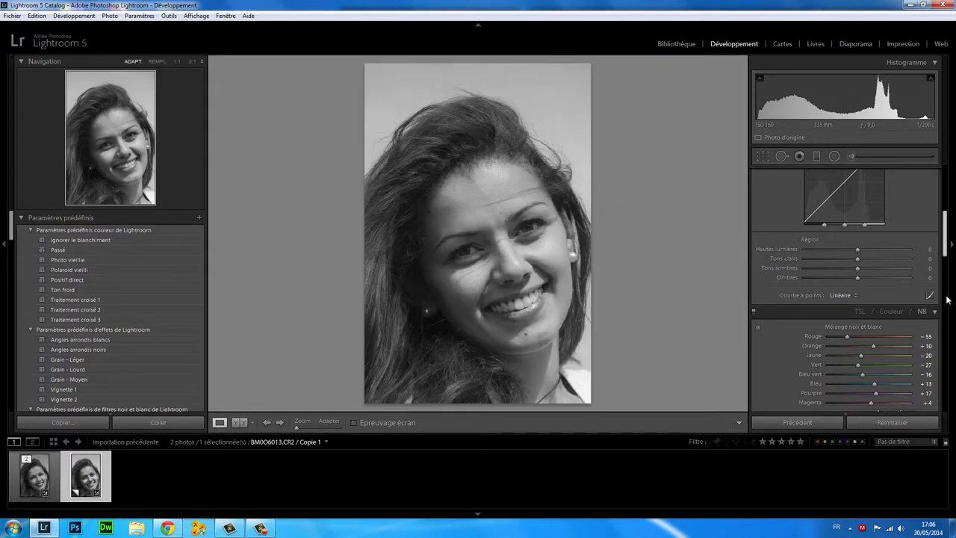
Lower Blue in the black-and-white mix to -48
{"action": "left_click_drag", "start_coordinate": [944, 247], "coordinate": [945, 274]}
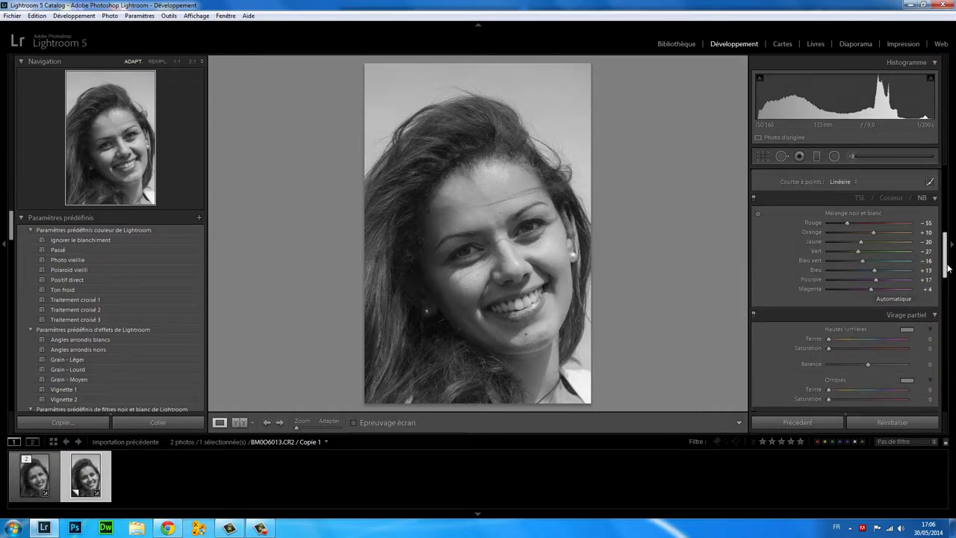
{"action": "left_click_drag", "start_coordinate": [866, 270], "coordinate": [849, 270]}
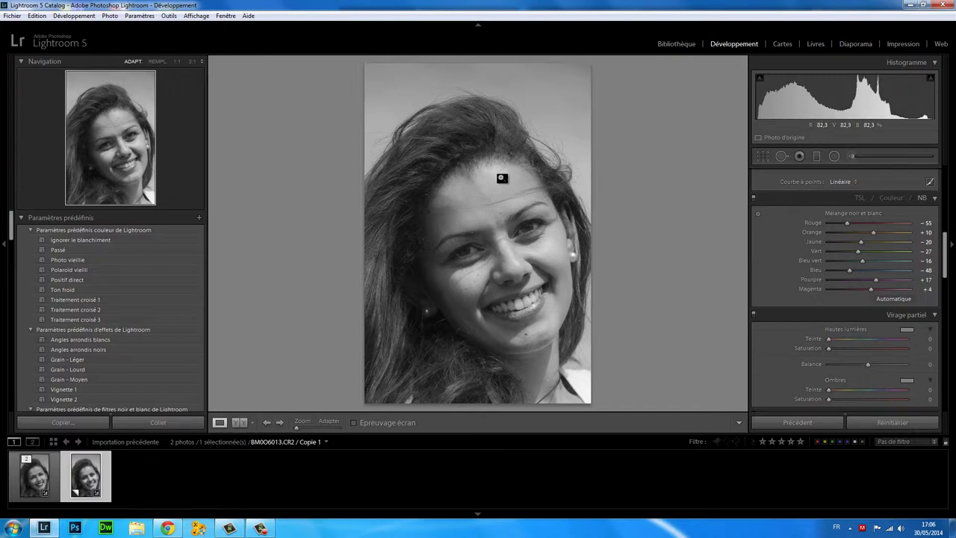
{"action": "left_click_drag", "start_coordinate": [945, 273], "coordinate": [945, 206]}
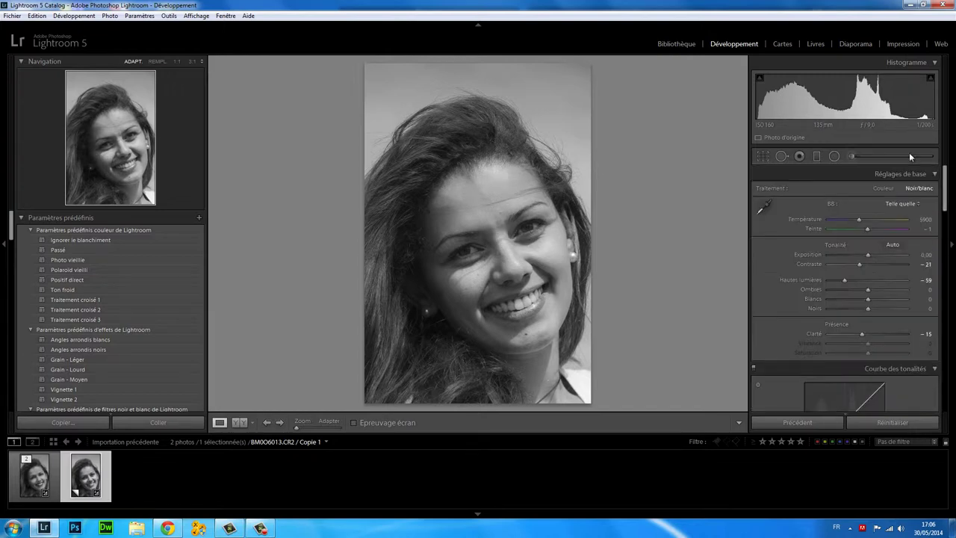
Brush a face-softening adjustment with Clarity -51 and Highlights -49, later eased to -13
{"action": "left_click", "coordinate": [850, 156]}
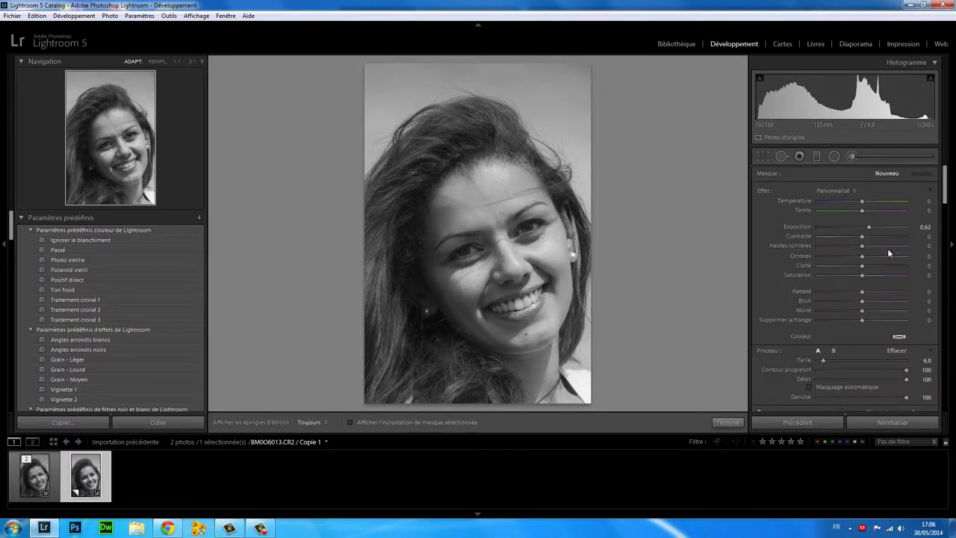
{"action": "double_click", "coordinate": [869, 226]}
{"action": "left_click_drag", "start_coordinate": [840, 245], "coordinate": [840, 266]}
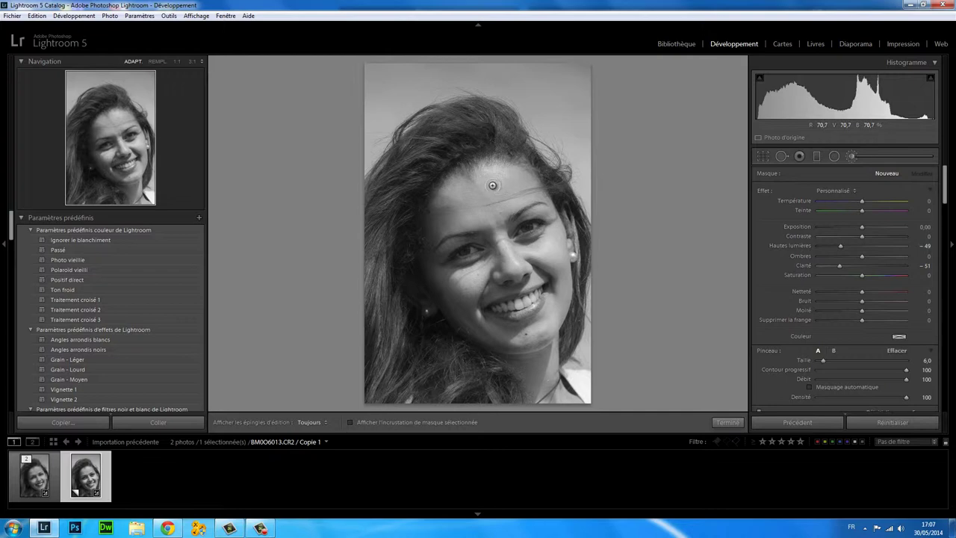
{"action": "key", "text": "h"}
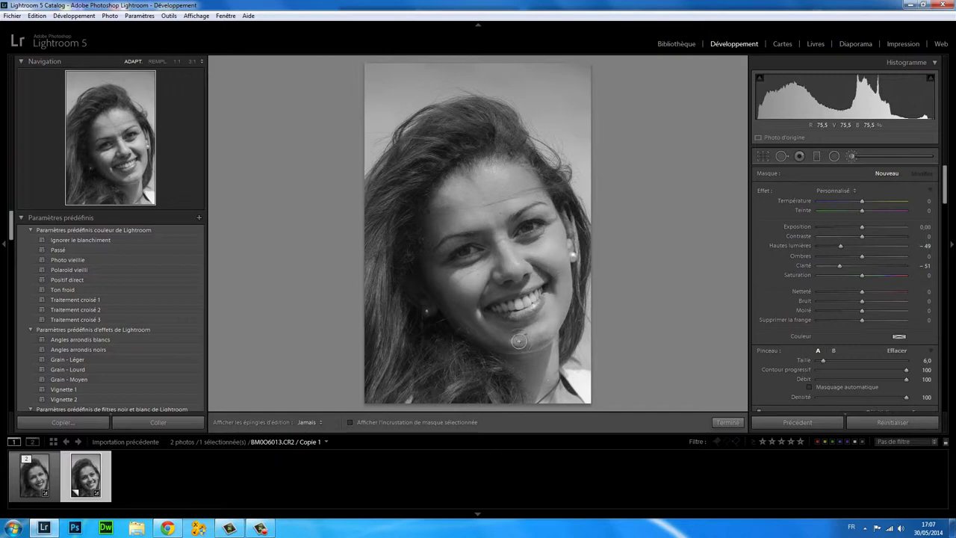
{"action": "key", "text": "h"}
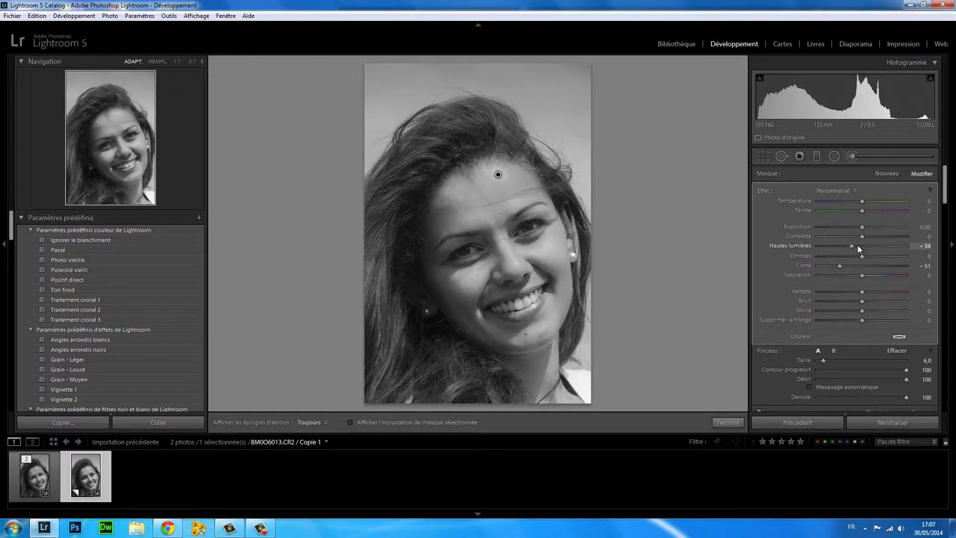
{"action": "left_click_drag", "start_coordinate": [858, 247], "coordinate": [856, 246]}
{"action": "left_click", "coordinate": [887, 173]}
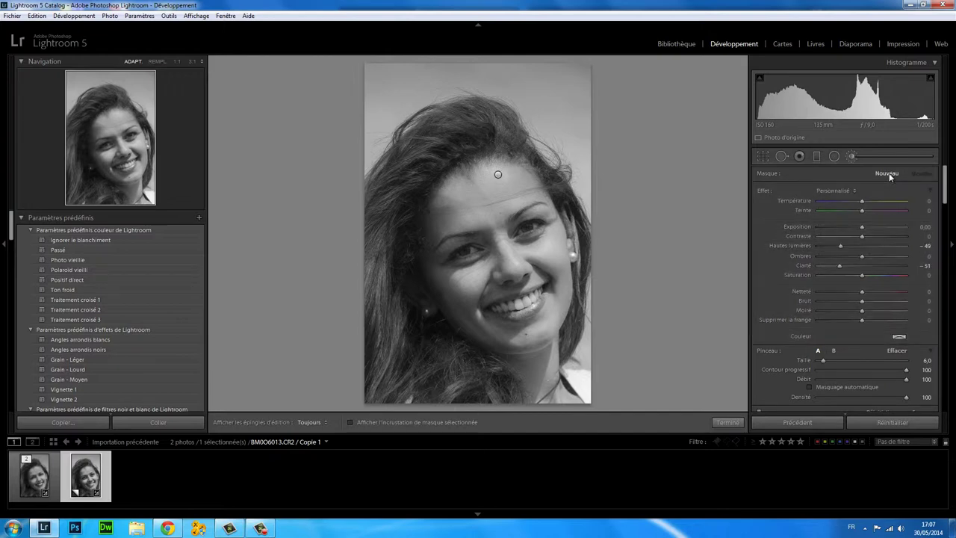
Reset the brush and paint a Shadows +44 lift under the left eye and around the temple
{"action": "double_click", "coordinate": [839, 265]}
{"action": "double_click", "coordinate": [842, 245]}
{"action": "left_click_drag", "start_coordinate": [879, 259], "coordinate": [881, 259]}
{"action": "key", "text": "h"}
{"action": "mouse_move", "coordinate": [427, 257]}
{"action": "left_mouse_down"}
{"action": "mouse_move", "coordinate": [473, 243]}
{"action": "mouse_move", "coordinate": [474, 332]}
{"action": "mouse_move", "coordinate": [520, 344]}
{"action": "mouse_move", "coordinate": [489, 342]}
{"action": "left_mouse_up"}
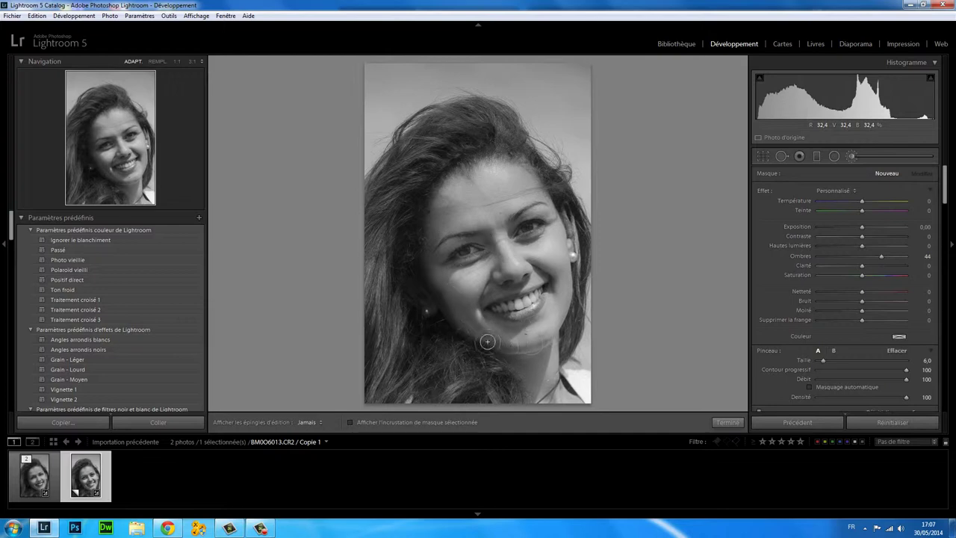
{"action": "left_click_drag", "start_coordinate": [433, 225], "coordinate": [434, 244]}
{"action": "key", "text": "h"}
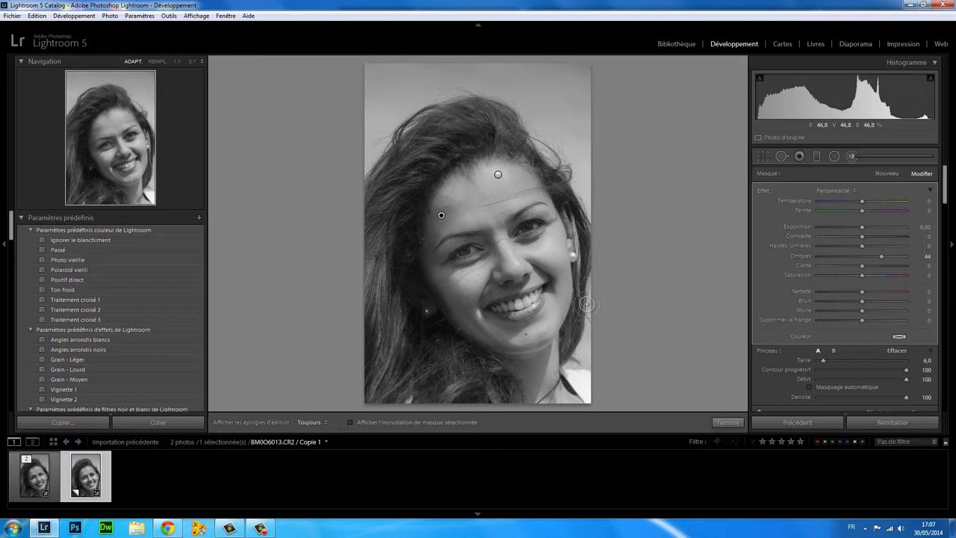
{"action": "left_click", "coordinate": [744, 425]}
Heal the shiny patch beside the nose with Spot Removal, sourcing from the cheek at opacity 79
{"action": "left_click", "coordinate": [523, 271]}
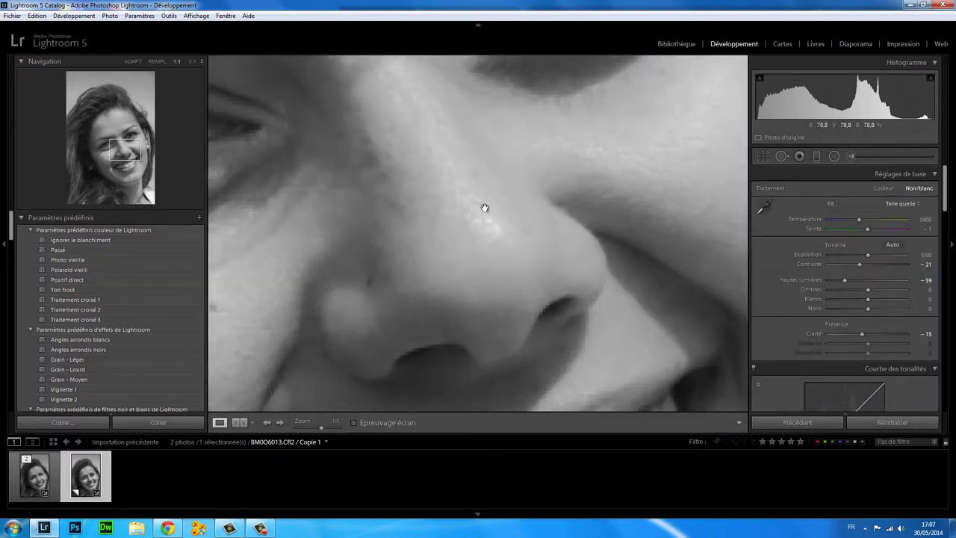
{"action": "left_click", "coordinate": [782, 155]}
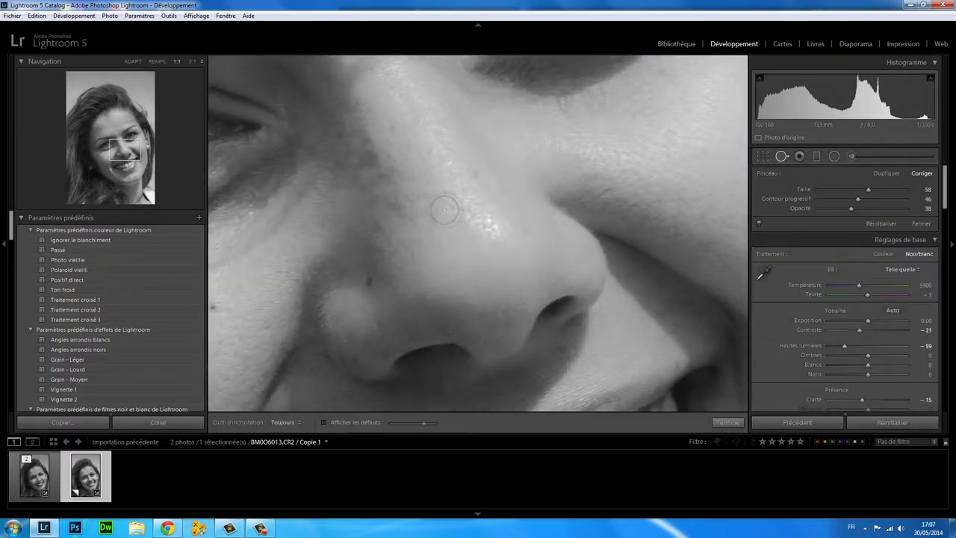
{"action": "scroll", "coordinate": [425, 142], "scroll_direction": "up", "scroll_amount": 3}
{"action": "mouse_move", "coordinate": [422, 120]}
{"action": "left_mouse_down"}
{"action": "mouse_move", "coordinate": [483, 209]}
{"action": "mouse_move", "coordinate": [420, 153]}
{"action": "left_mouse_up"}
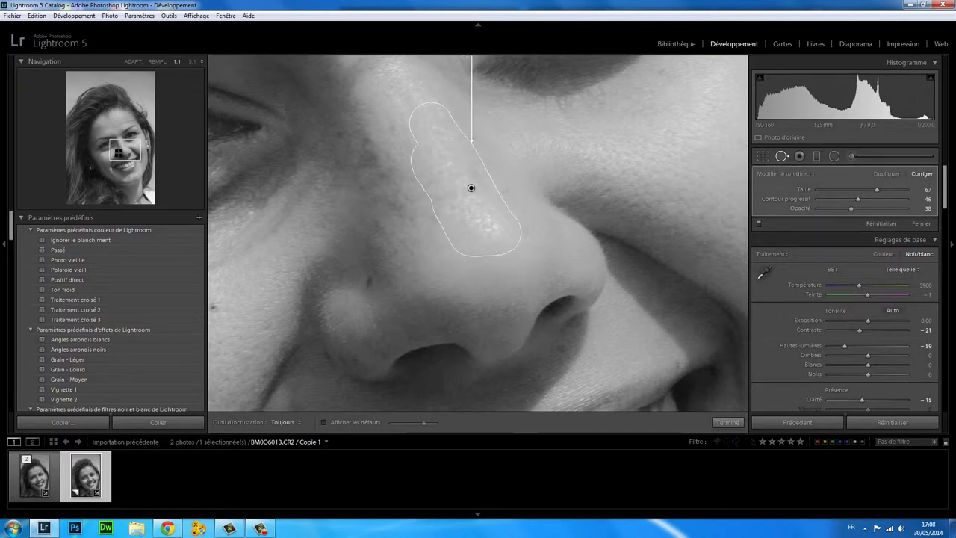
{"action": "left_click_drag", "start_coordinate": [118, 152], "coordinate": [116, 131]}
{"action": "left_click", "coordinate": [132, 62]}
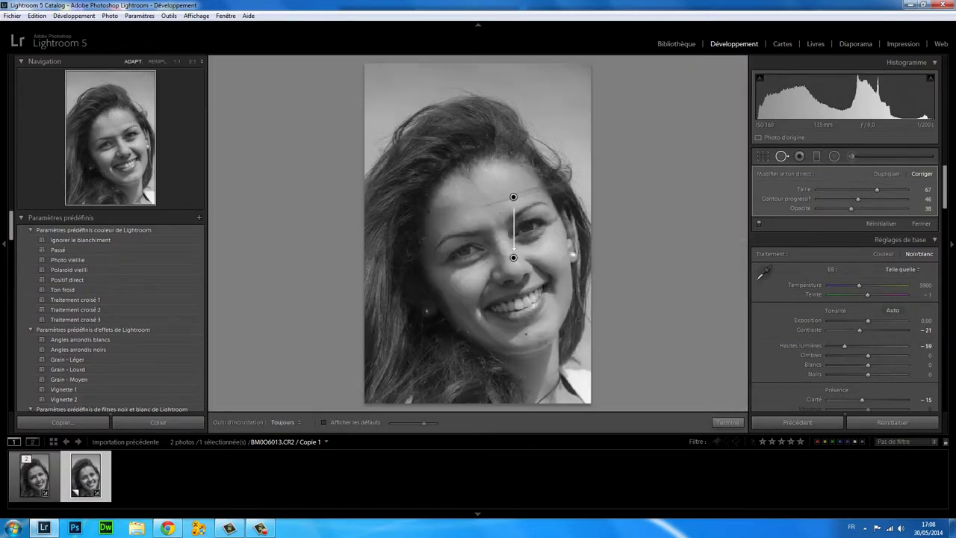
{"action": "left_click_drag", "start_coordinate": [532, 232], "coordinate": [549, 254]}
Close spot removal and zoom to 1:1 on the mouth, framing the teeth
{"action": "left_click", "coordinate": [728, 422]}
{"action": "left_click", "coordinate": [524, 265]}
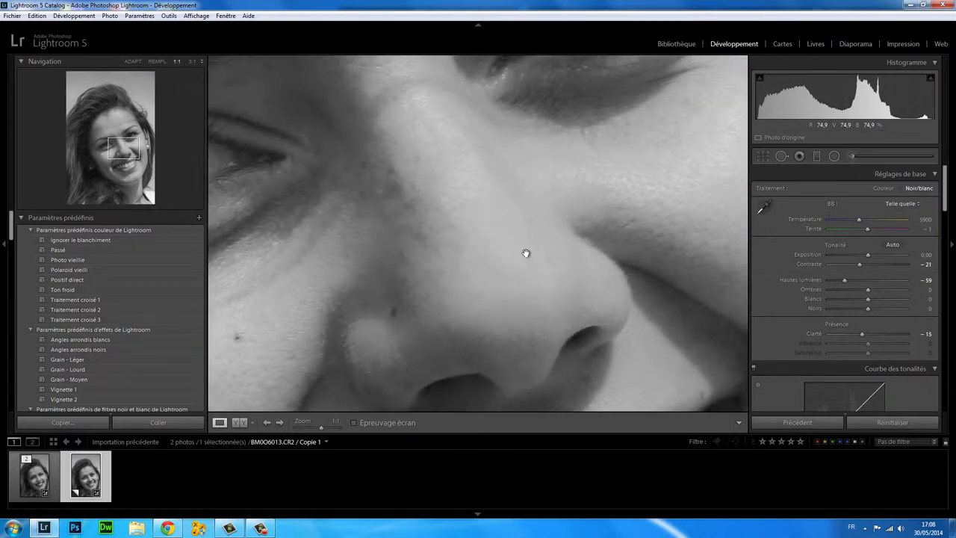
{"action": "left_click", "coordinate": [531, 261]}
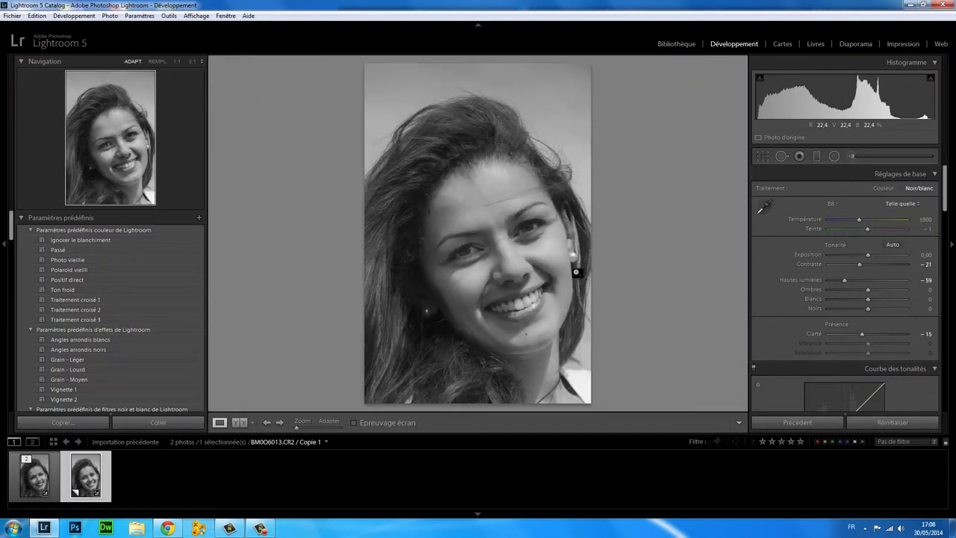
{"action": "left_click", "coordinate": [538, 312]}
{"action": "left_click", "coordinate": [530, 303]}
{"action": "left_click", "coordinate": [535, 304]}
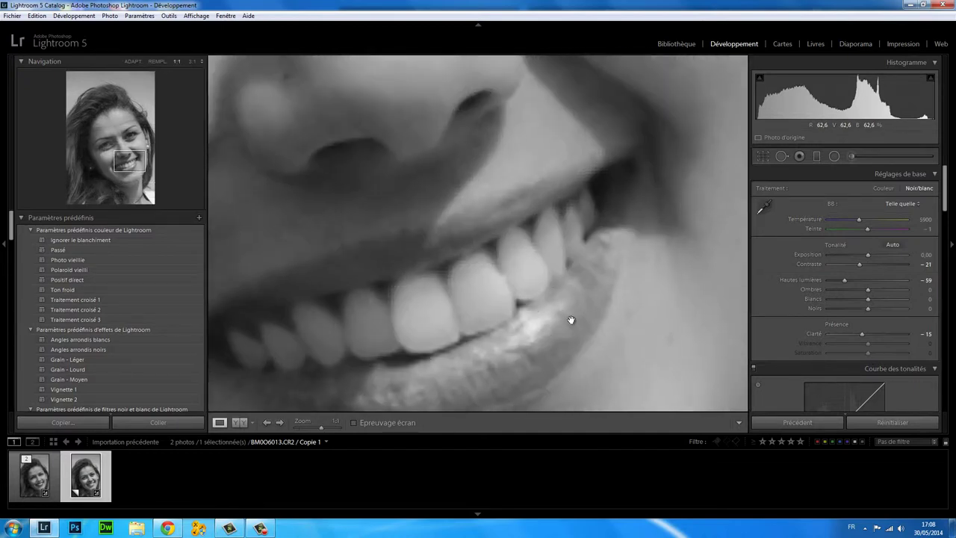
{"action": "left_click_drag", "start_coordinate": [553, 325], "coordinate": [565, 254]}
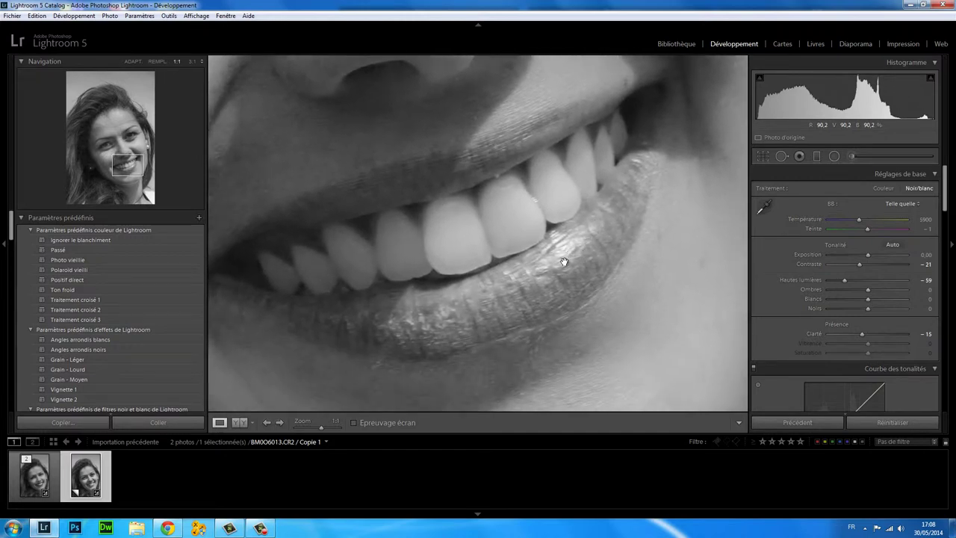
{"action": "left_click", "coordinate": [852, 156]}
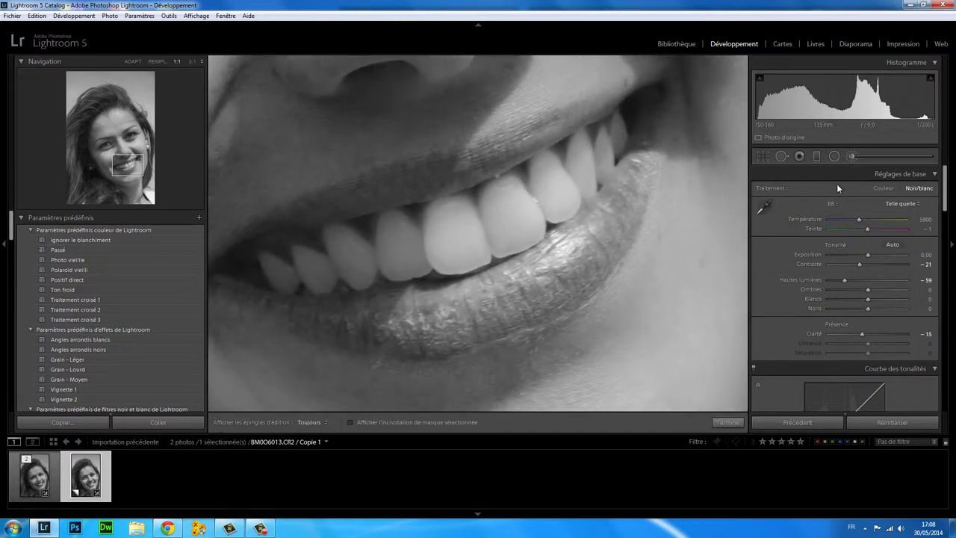
Paint a -0.77 exposure brush along the upper lip, its edge and the lower lip
{"action": "double_click", "coordinate": [883, 256]}
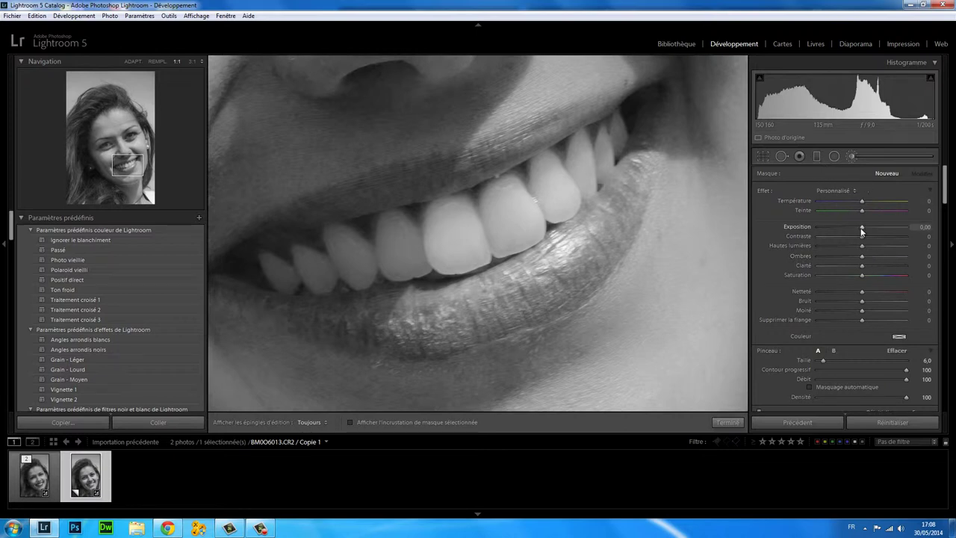
{"action": "left_click_drag", "start_coordinate": [853, 226], "coordinate": [851, 227]}
{"action": "scroll", "coordinate": [613, 102], "scroll_direction": "down", "scroll_amount": 1}
{"action": "key", "text": "h"}
{"action": "left_click_drag", "start_coordinate": [556, 116], "coordinate": [270, 228]}
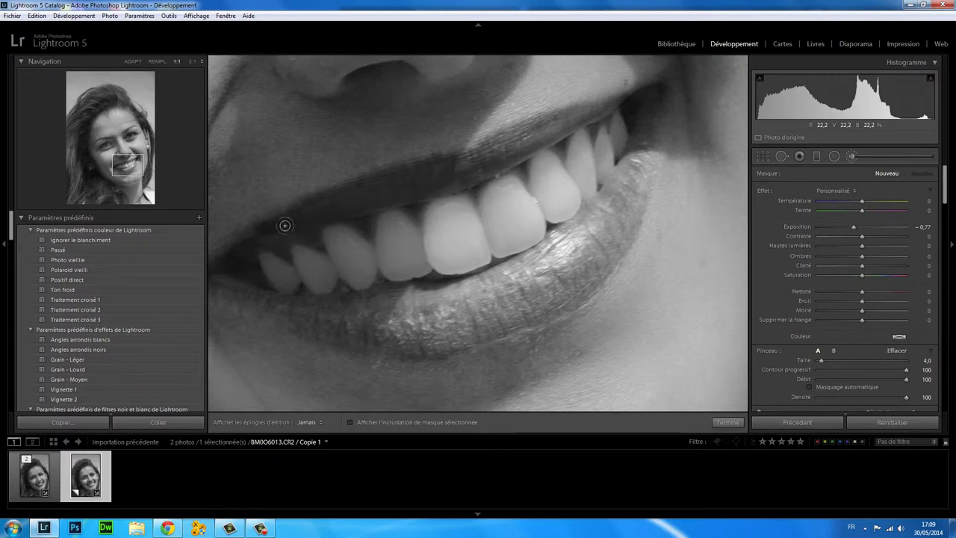
{"action": "left_click", "coordinate": [222, 254]}
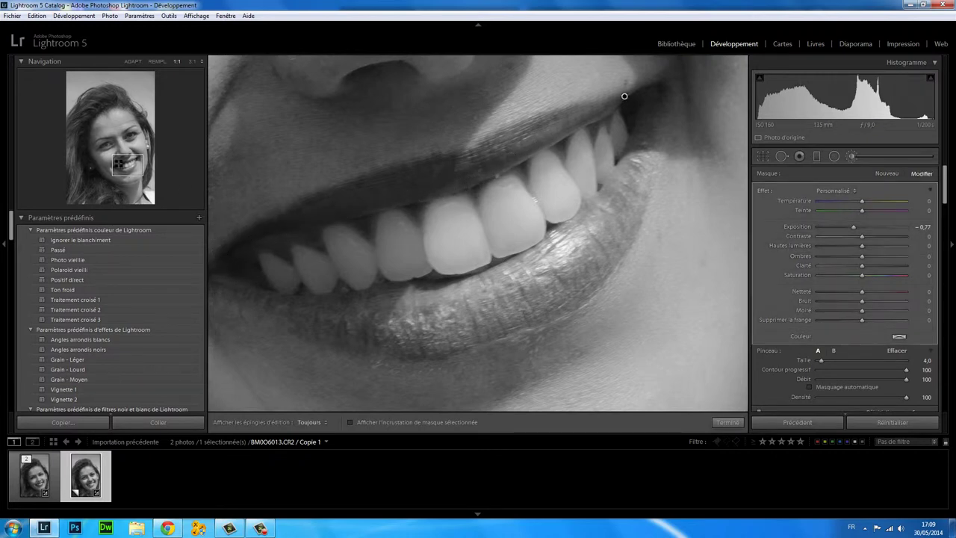
{"action": "left_click_drag", "start_coordinate": [174, 276], "coordinate": [323, 231]}
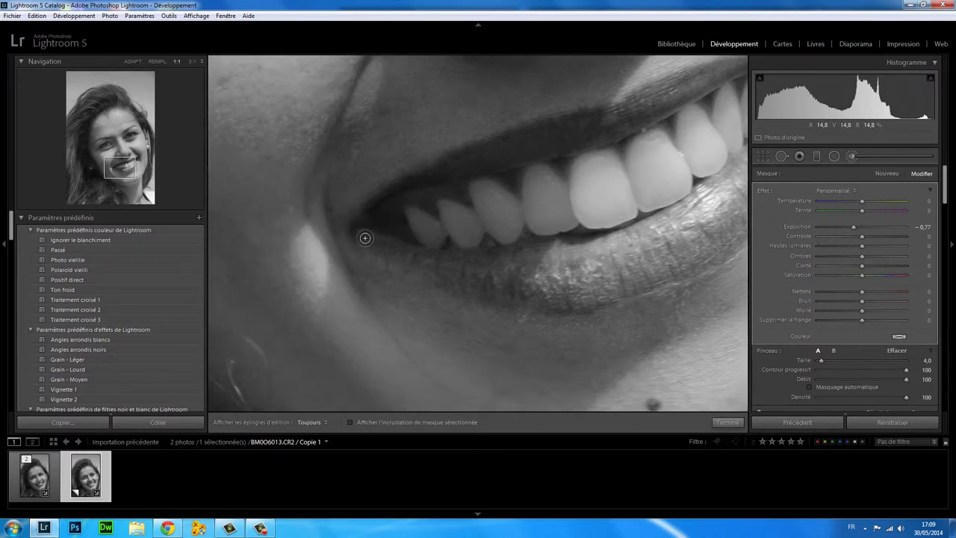
{"action": "key", "text": "h"}
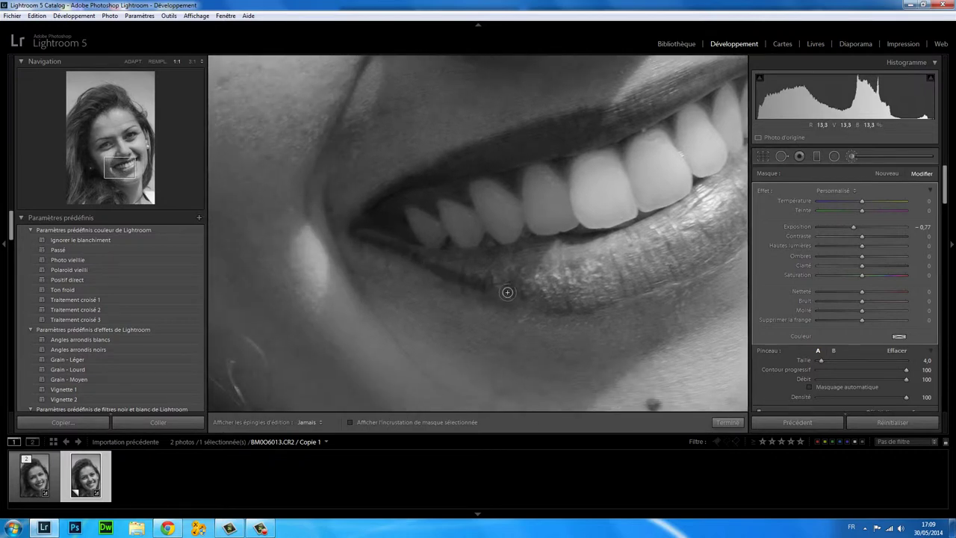
{"action": "mouse_move", "coordinate": [541, 279]}
{"action": "left_mouse_down"}
{"action": "mouse_move", "coordinate": [542, 251]}
{"action": "mouse_move", "coordinate": [459, 257]}
{"action": "mouse_move", "coordinate": [546, 275]}
{"action": "mouse_move", "coordinate": [589, 266]}
{"action": "mouse_move", "coordinate": [425, 256]}
{"action": "mouse_move", "coordinate": [510, 279]}
{"action": "mouse_move", "coordinate": [598, 281]}
{"action": "mouse_move", "coordinate": [616, 266]}
{"action": "left_mouse_up"}
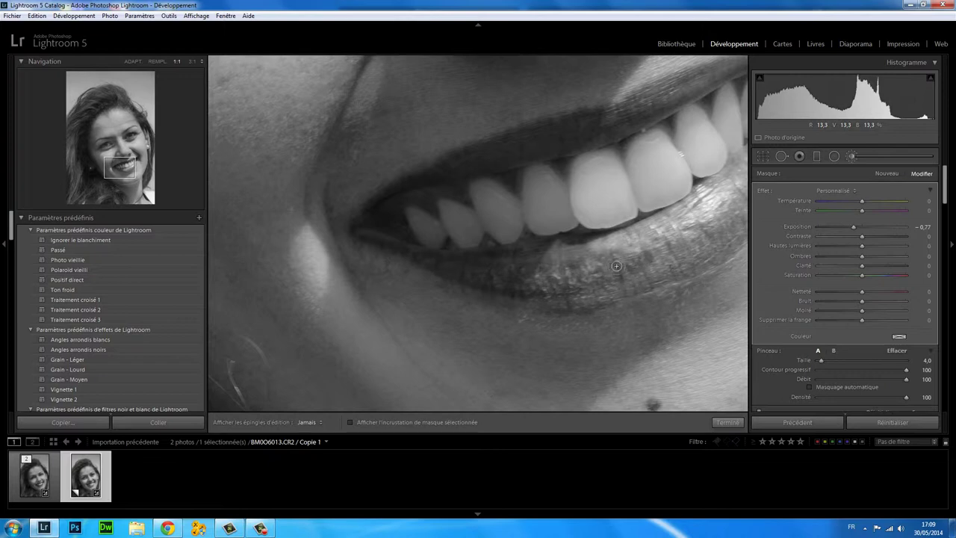
With the red mask overlay shown, extend the lip mask over the lower lip and right corner
{"action": "key", "text": "o"}
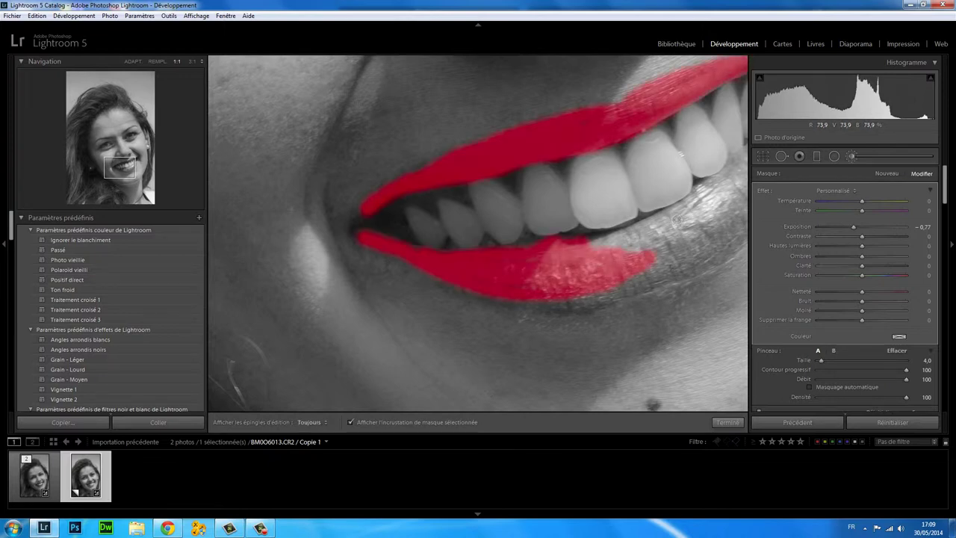
{"action": "mouse_move", "coordinate": [667, 216]}
{"action": "left_mouse_down"}
{"action": "mouse_move", "coordinate": [605, 254]}
{"action": "mouse_move", "coordinate": [660, 223]}
{"action": "mouse_move", "coordinate": [699, 258]}
{"action": "mouse_move", "coordinate": [606, 292]}
{"action": "mouse_move", "coordinate": [521, 303]}
{"action": "mouse_move", "coordinate": [570, 300]}
{"action": "left_mouse_up"}
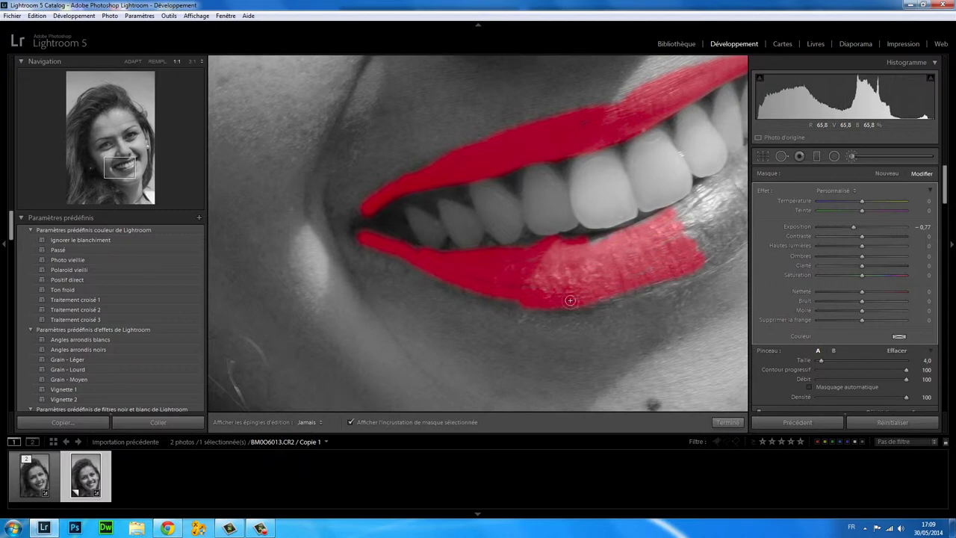
{"action": "mouse_move", "coordinate": [704, 262]}
{"action": "left_mouse_down"}
{"action": "mouse_move", "coordinate": [724, 245]}
{"action": "mouse_move", "coordinate": [693, 210]}
{"action": "left_mouse_up"}
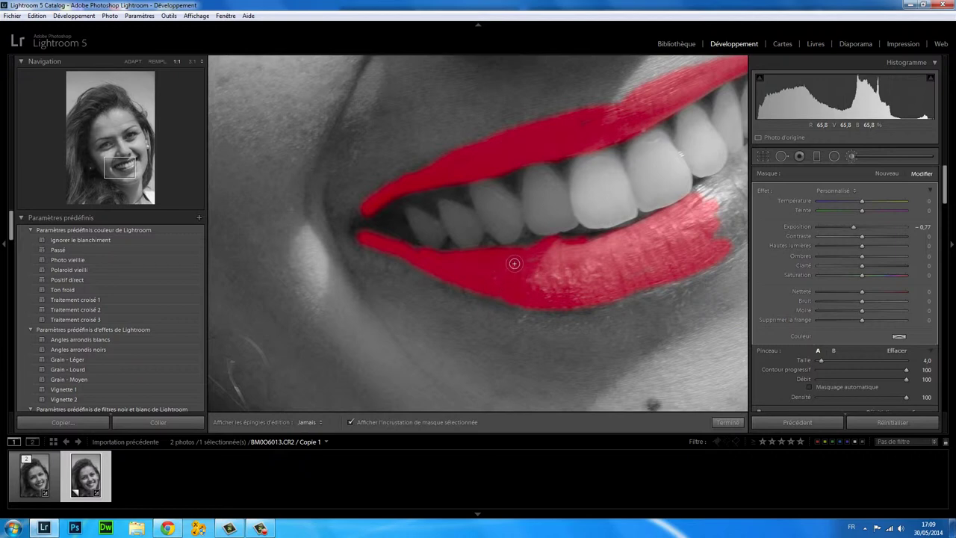
{"action": "key", "text": "h"}
{"action": "left_click_drag", "start_coordinate": [109, 177], "coordinate": [122, 171]}
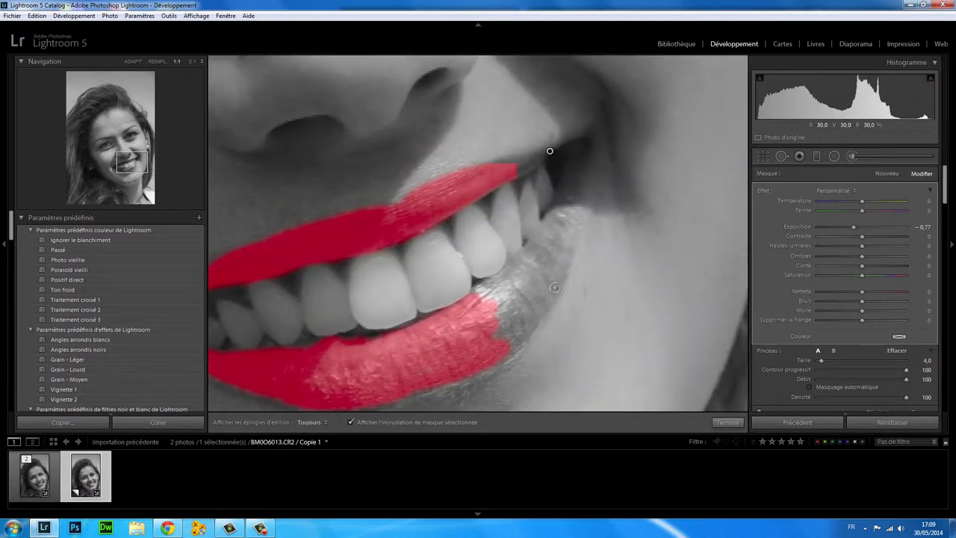
{"action": "key", "text": "h"}
{"action": "mouse_move", "coordinate": [580, 148]}
{"action": "left_mouse_down"}
{"action": "mouse_move", "coordinate": [541, 238]}
{"action": "mouse_move", "coordinate": [475, 303]}
{"action": "mouse_move", "coordinate": [510, 312]}
{"action": "mouse_move", "coordinate": [495, 342]}
{"action": "mouse_move", "coordinate": [512, 338]}
{"action": "mouse_move", "coordinate": [559, 250]}
{"action": "mouse_move", "coordinate": [583, 164]}
{"action": "mouse_move", "coordinate": [583, 174]}
{"action": "left_mouse_up"}
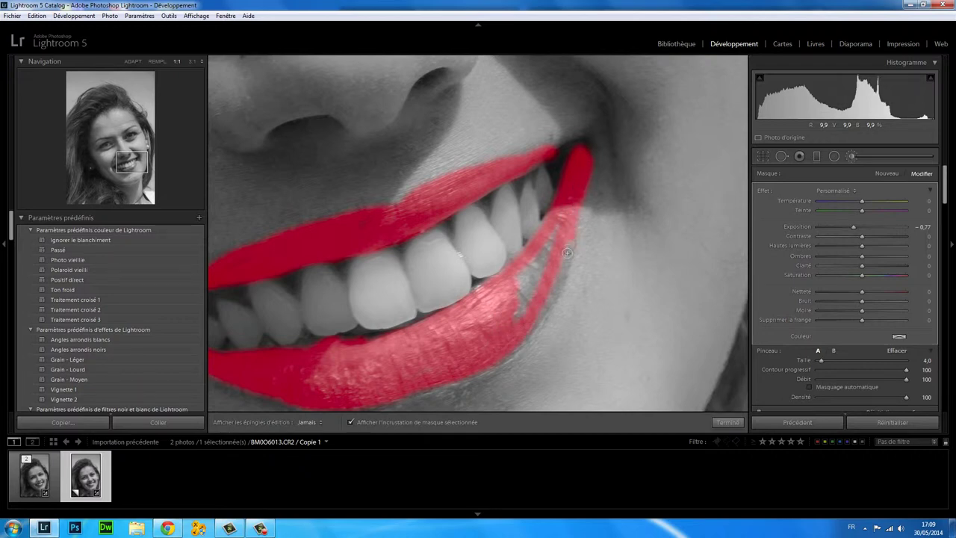
{"action": "mouse_move", "coordinate": [558, 282]}
{"action": "left_mouse_down"}
{"action": "mouse_move", "coordinate": [523, 340]}
{"action": "mouse_move", "coordinate": [523, 307]}
{"action": "mouse_move", "coordinate": [545, 253]}
{"action": "left_mouse_up"}
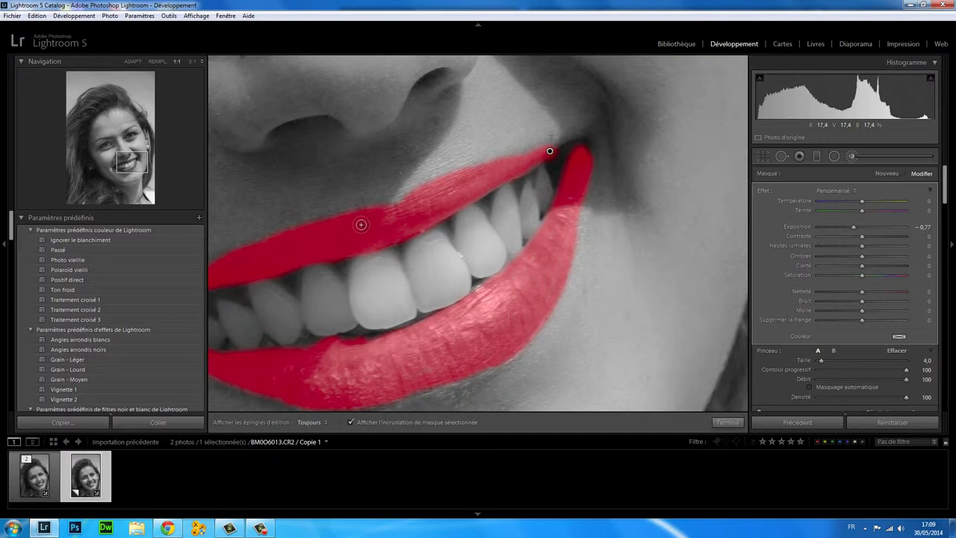
With a smaller size 3.0 brush, fill both mouth-corner gaps, then hide the overlay
{"action": "key", "text": "h"}
{"action": "key", "text": "bracketleft"}
{"action": "key", "text": "h"}
{"action": "left_click_drag", "start_coordinate": [575, 141], "coordinate": [579, 156]}
{"action": "key", "text": "h"}
{"action": "left_click_drag", "start_coordinate": [141, 159], "coordinate": [130, 162]}
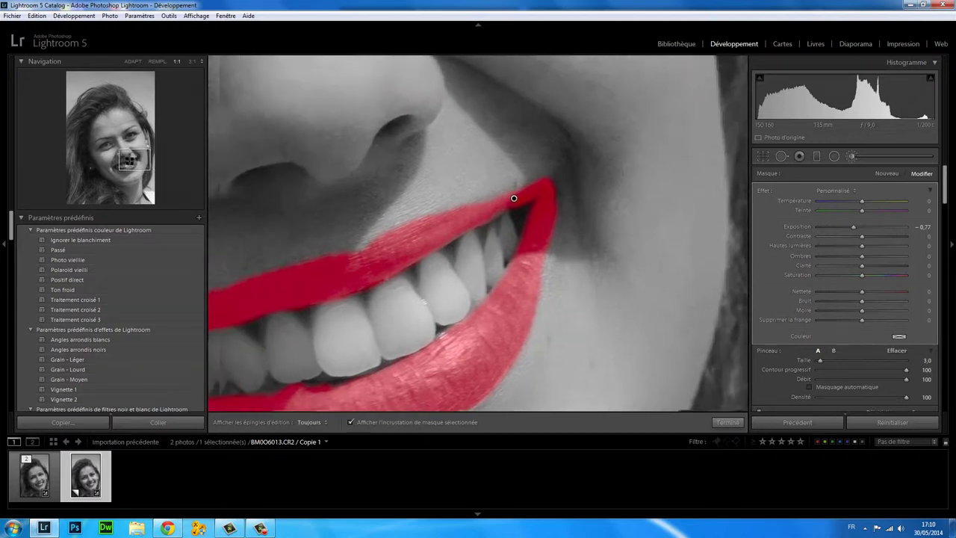
{"action": "key", "text": "h"}
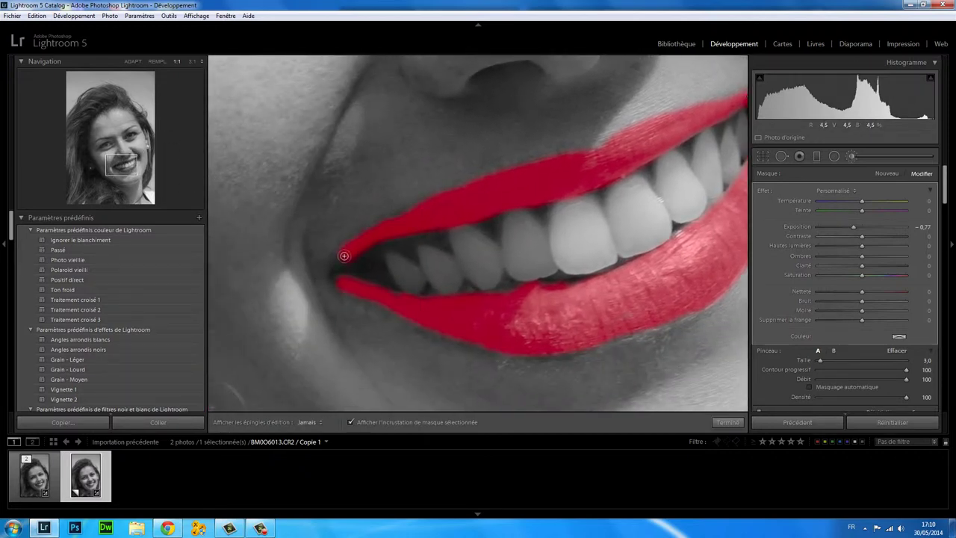
{"action": "left_click_drag", "start_coordinate": [341, 248], "coordinate": [338, 278]}
{"action": "key", "text": "h"}
{"action": "key", "text": "o"}
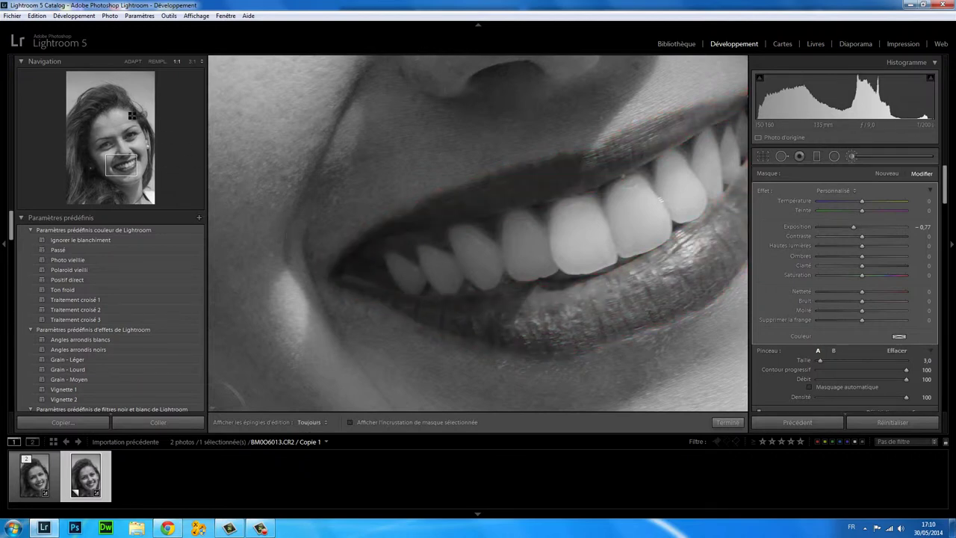
Give the lip brush Highlights -100 and Clarity -42, fit the portrait to view and close the brush
{"action": "left_click_drag", "start_coordinate": [116, 163], "coordinate": [127, 162]}
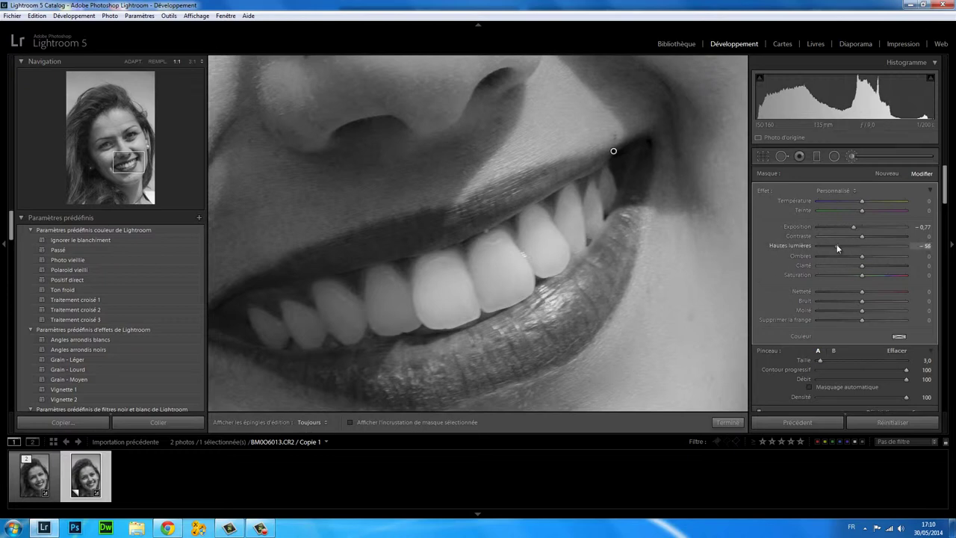
{"action": "left_click_drag", "start_coordinate": [838, 248], "coordinate": [836, 248]}
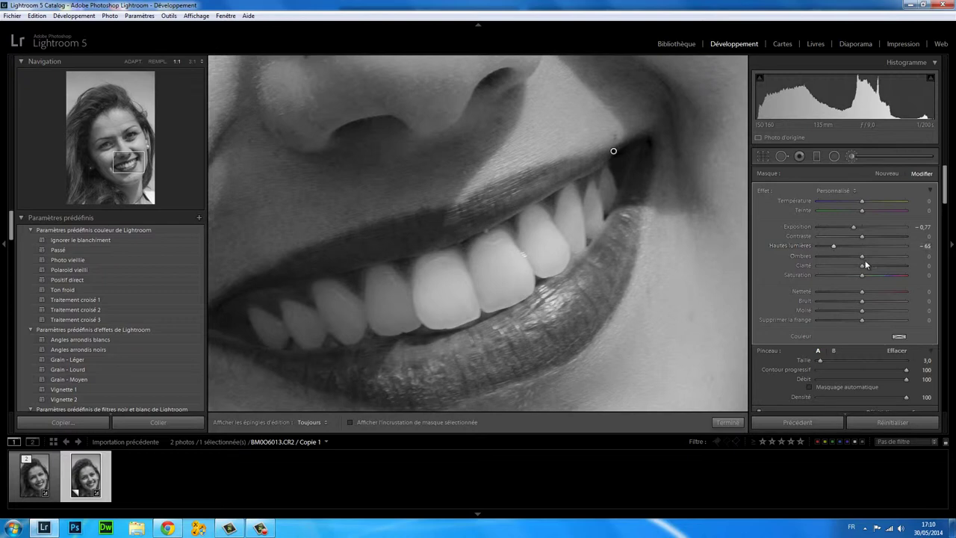
{"action": "mouse_move", "coordinate": [862, 266]}
{"action": "left_mouse_down"}
{"action": "mouse_move", "coordinate": [843, 266]}
{"action": "mouse_move", "coordinate": [815, 245]}
{"action": "left_mouse_up"}
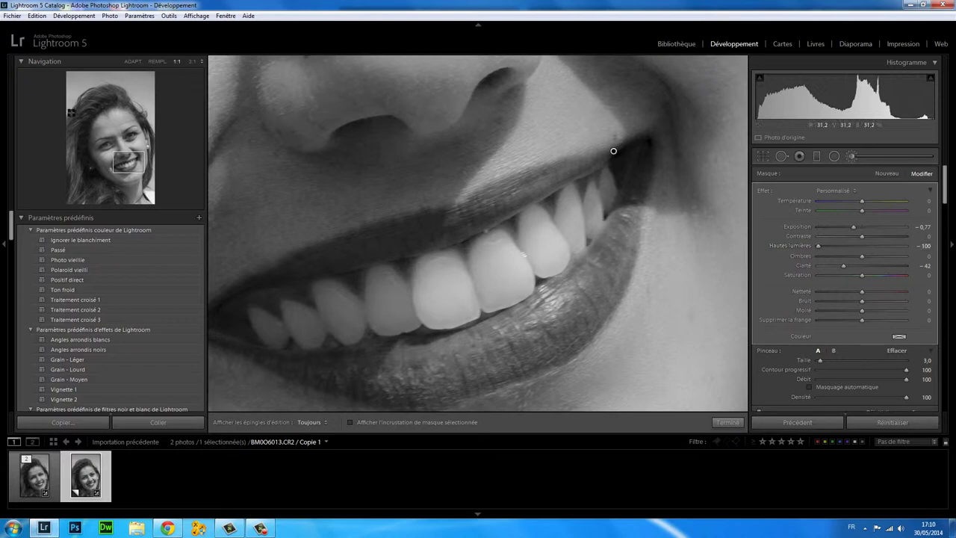
{"action": "left_click", "coordinate": [131, 62]}
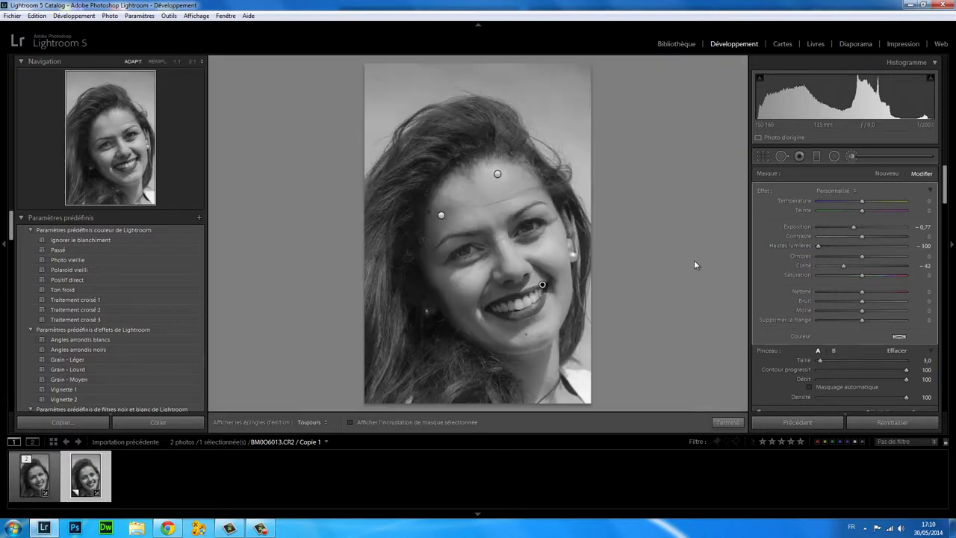
{"action": "left_click", "coordinate": [728, 422]}
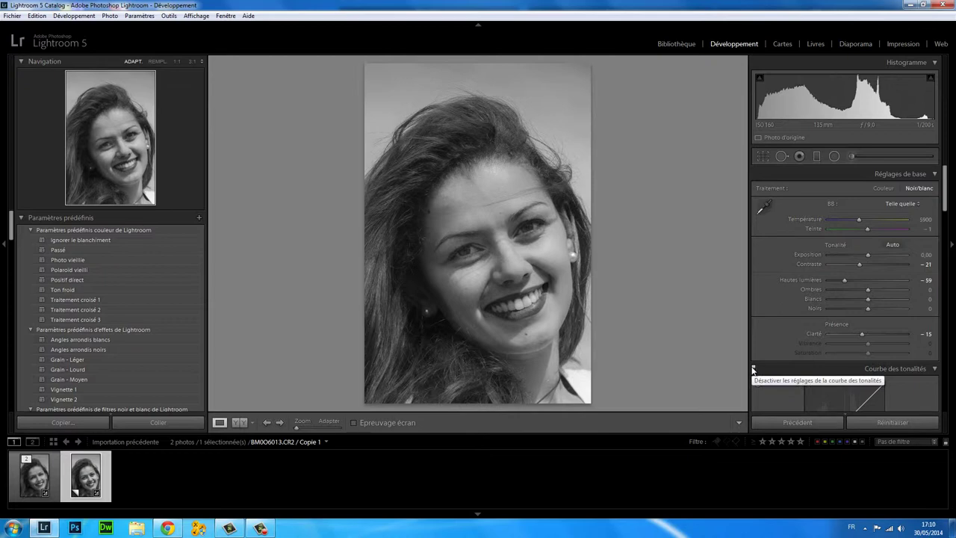
Zoom to 1:1 on the eye and start a new brush with exposure reset and feather 45
{"action": "left_click", "coordinate": [473, 247]}
{"action": "left_click", "coordinate": [490, 272]}
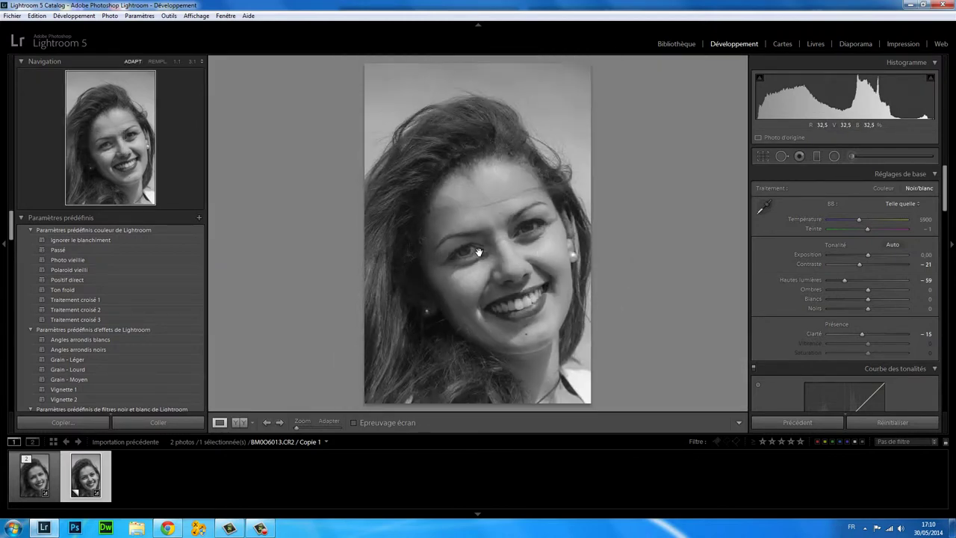
{"action": "left_click", "coordinate": [480, 254]}
{"action": "left_click", "coordinate": [847, 157]}
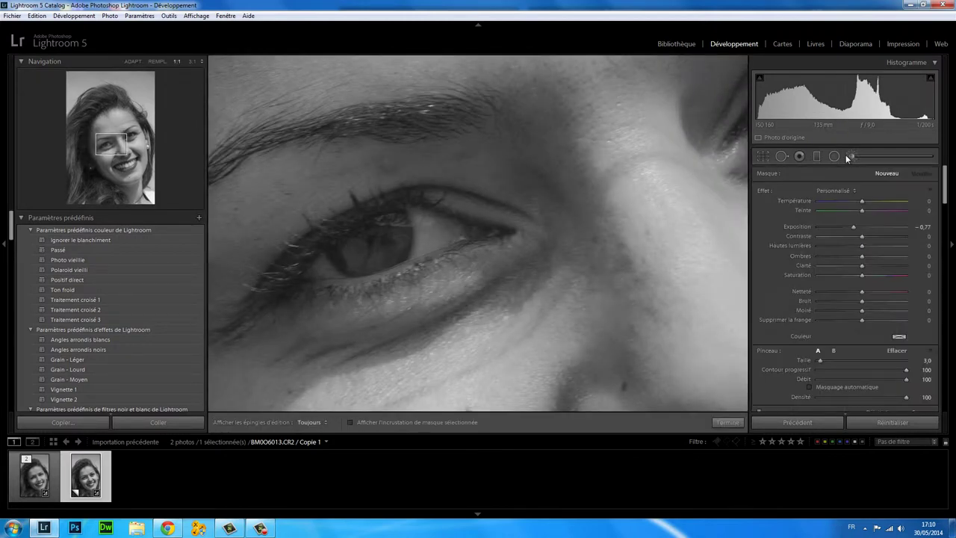
{"action": "double_click", "coordinate": [862, 227]}
{"action": "scroll", "coordinate": [425, 233], "scroll_direction": "up", "scroll_amount": 2}
{"action": "left_click_drag", "start_coordinate": [911, 371], "coordinate": [857, 370]}
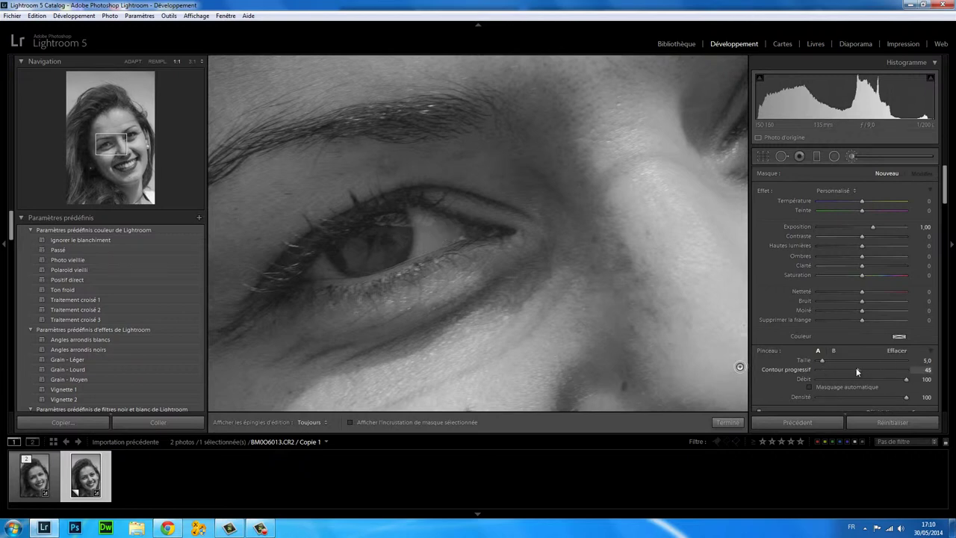
Paint over the iris and raise the brush clarity to 56
{"action": "scroll", "coordinate": [416, 235], "scroll_direction": "up", "scroll_amount": 2}
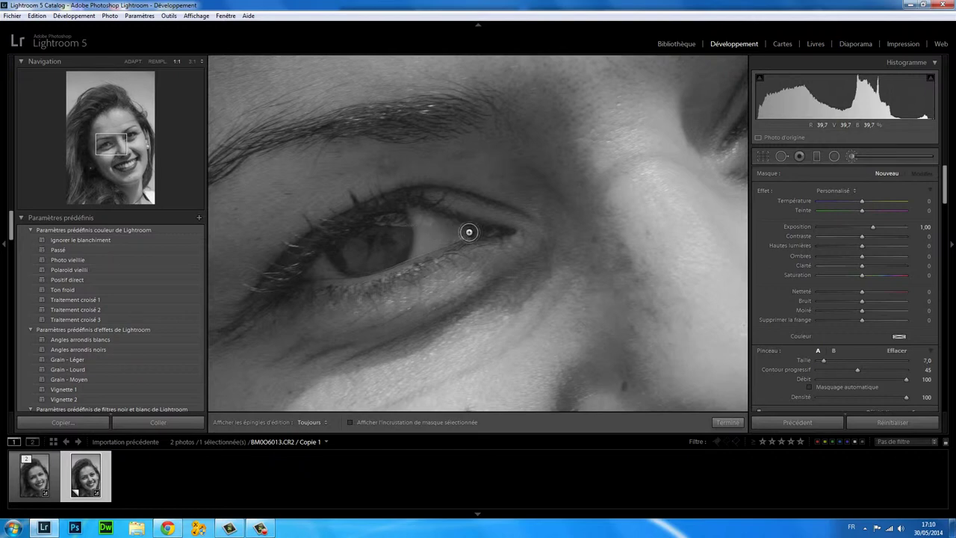
{"action": "scroll", "coordinate": [459, 229], "scroll_direction": "down", "scroll_amount": 1}
{"action": "key", "text": "h"}
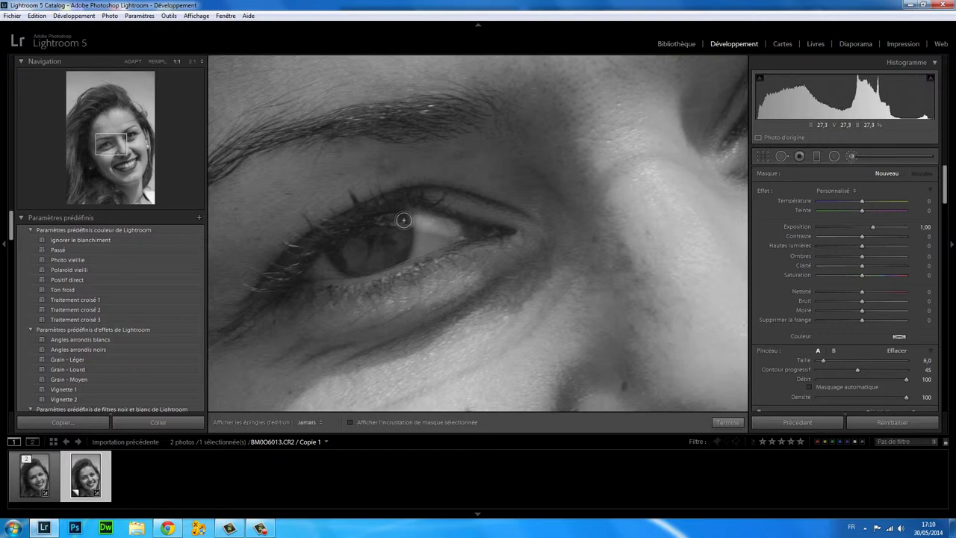
{"action": "mouse_move", "coordinate": [403, 220]}
{"action": "left_mouse_down"}
{"action": "mouse_move", "coordinate": [345, 263]}
{"action": "mouse_move", "coordinate": [406, 242]}
{"action": "mouse_move", "coordinate": [352, 234]}
{"action": "mouse_move", "coordinate": [364, 264]}
{"action": "mouse_move", "coordinate": [455, 229]}
{"action": "mouse_move", "coordinate": [379, 232]}
{"action": "mouse_move", "coordinate": [316, 266]}
{"action": "mouse_move", "coordinate": [431, 249]}
{"action": "mouse_move", "coordinate": [457, 233]}
{"action": "left_mouse_up"}
{"action": "left_click_drag", "start_coordinate": [891, 265], "coordinate": [884, 265]}
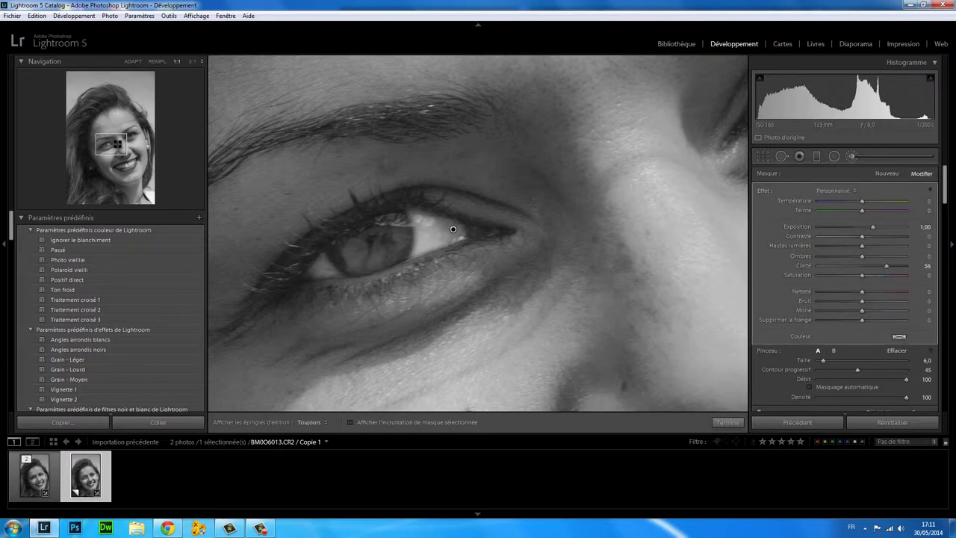
Extend the brush over the eye white and iris, then fit the face and close the brush
{"action": "left_click_drag", "start_coordinate": [121, 140], "coordinate": [131, 134]}
{"action": "key", "text": "h"}
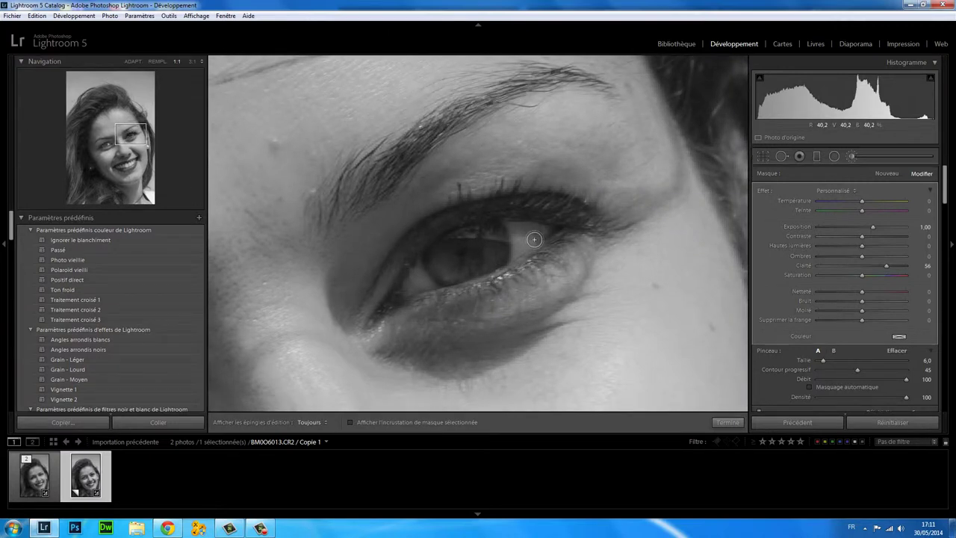
{"action": "mouse_move", "coordinate": [534, 233]}
{"action": "left_mouse_down"}
{"action": "mouse_move", "coordinate": [472, 242]}
{"action": "mouse_move", "coordinate": [411, 276]}
{"action": "mouse_move", "coordinate": [413, 286]}
{"action": "mouse_move", "coordinate": [539, 235]}
{"action": "mouse_move", "coordinate": [488, 260]}
{"action": "mouse_move", "coordinate": [465, 266]}
{"action": "mouse_move", "coordinate": [462, 258]}
{"action": "mouse_move", "coordinate": [410, 288]}
{"action": "mouse_move", "coordinate": [538, 233]}
{"action": "mouse_move", "coordinate": [468, 246]}
{"action": "mouse_move", "coordinate": [476, 238]}
{"action": "mouse_move", "coordinate": [429, 265]}
{"action": "mouse_move", "coordinate": [459, 252]}
{"action": "mouse_move", "coordinate": [448, 241]}
{"action": "mouse_move", "coordinate": [431, 263]}
{"action": "left_mouse_up"}
{"action": "key", "text": "h"}
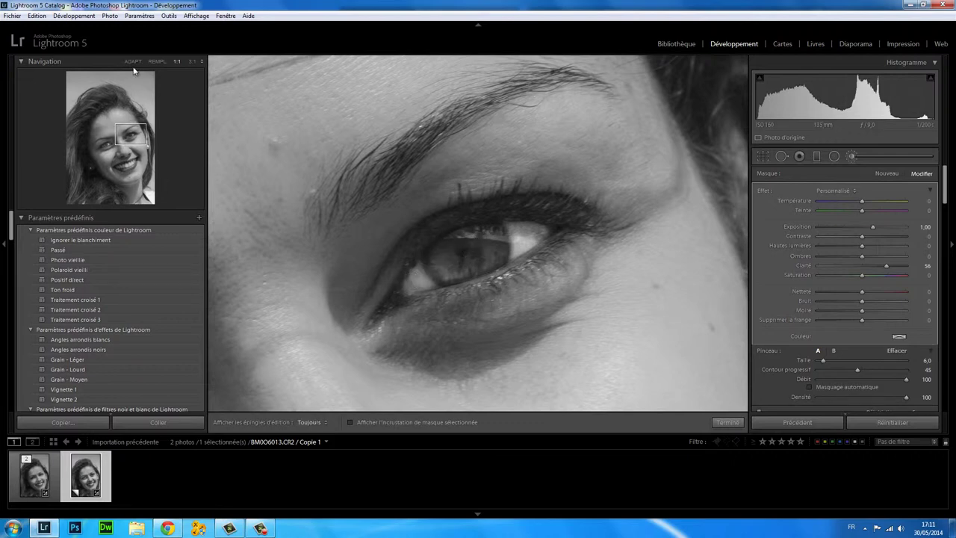
{"action": "left_click", "coordinate": [133, 62]}
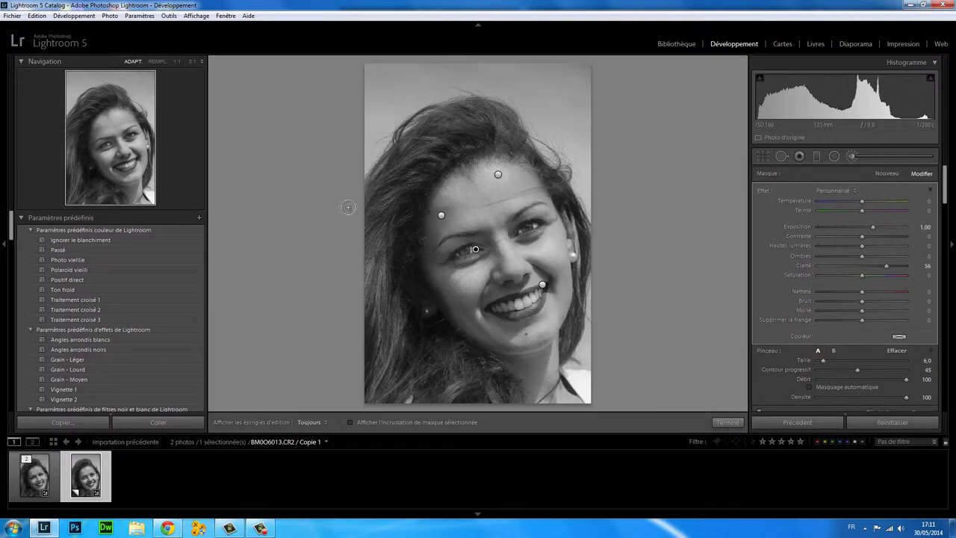
{"action": "left_click", "coordinate": [727, 423]}
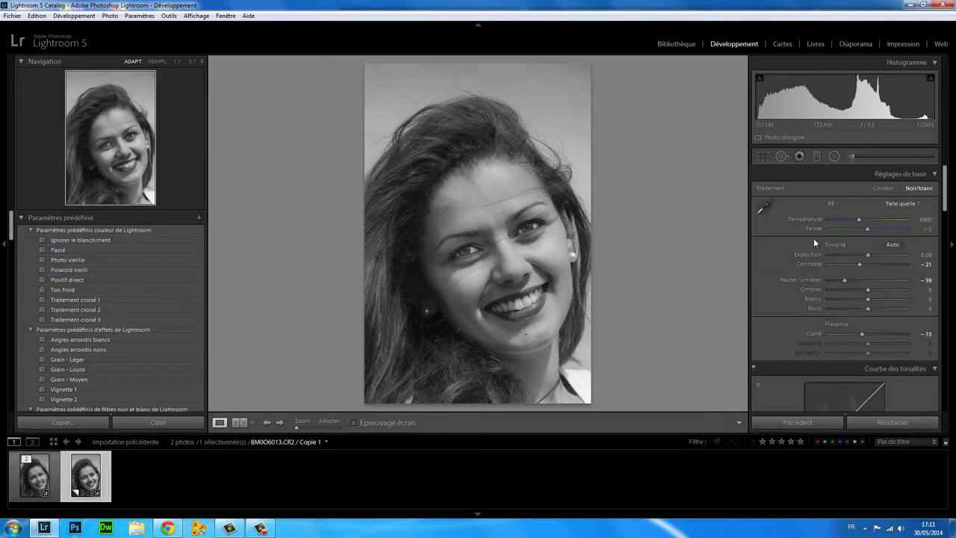
Lower the eye brush adjustment's exposure to 0,64
{"action": "left_click", "coordinate": [851, 156]}
{"action": "left_click", "coordinate": [475, 249]}
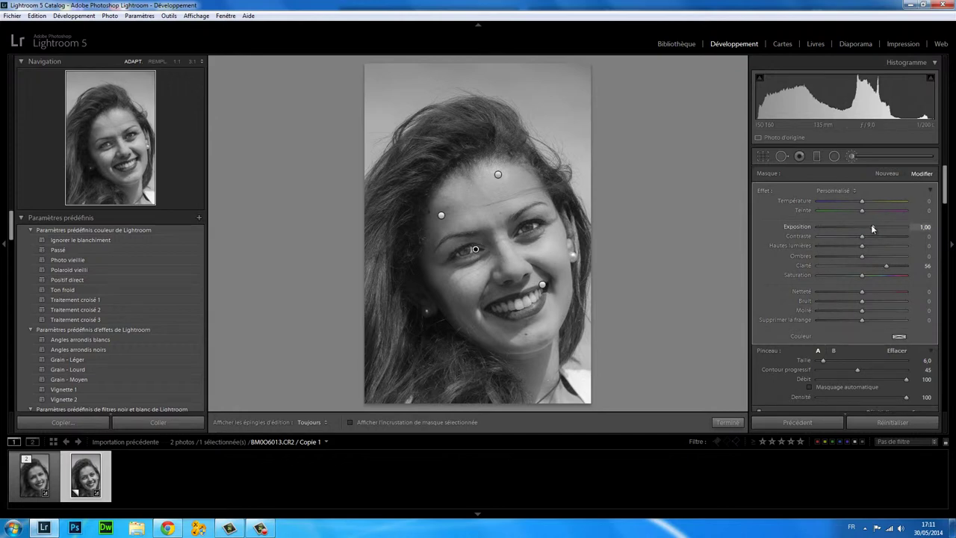
{"action": "left_click_drag", "start_coordinate": [871, 227], "coordinate": [868, 227]}
{"action": "left_click", "coordinate": [727, 422]}
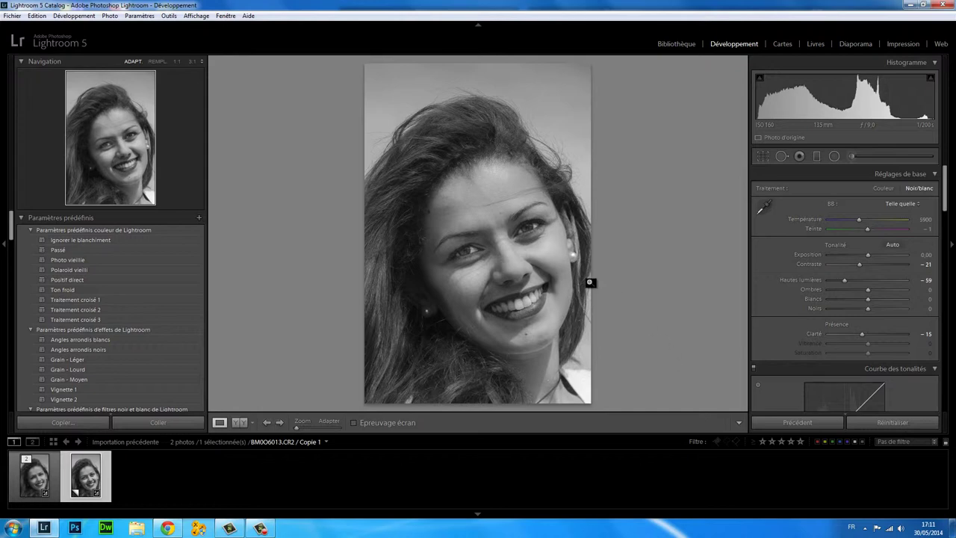
Heal the dark shadow under the eye with Spot Removal, nudging the patch into place
{"action": "left_click", "coordinate": [545, 245]}
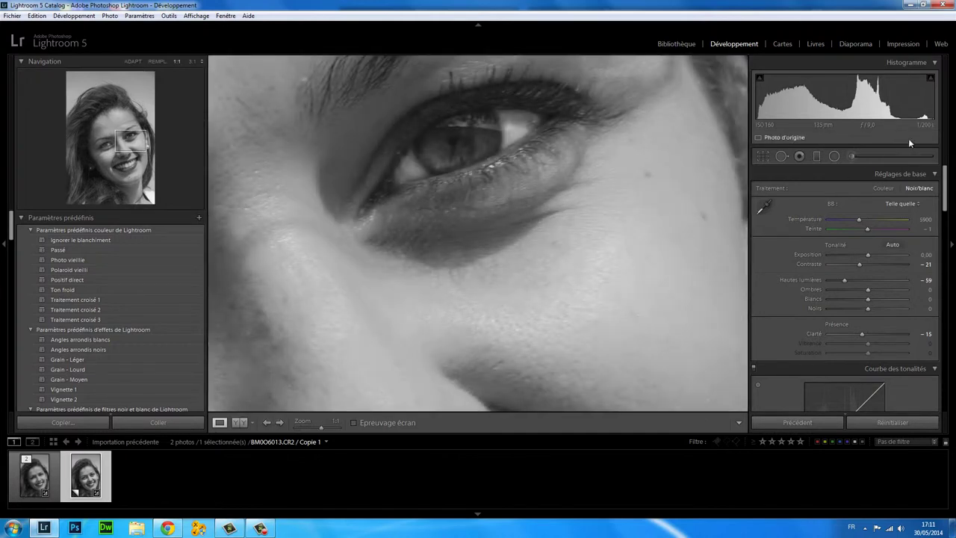
{"action": "left_click", "coordinate": [850, 157]}
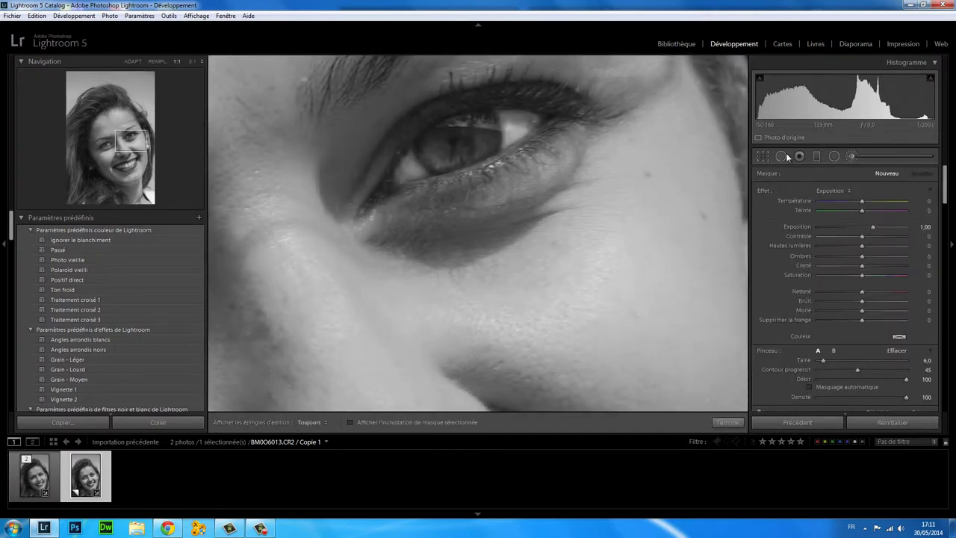
{"action": "left_click", "coordinate": [782, 157]}
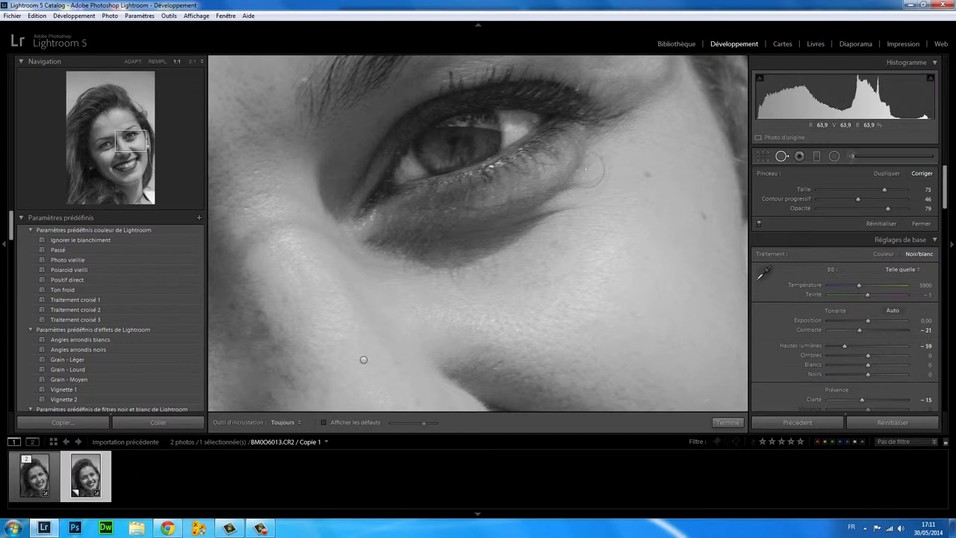
{"action": "mouse_move", "coordinate": [631, 144]}
{"action": "left_mouse_down"}
{"action": "mouse_move", "coordinate": [544, 192]}
{"action": "mouse_move", "coordinate": [378, 245]}
{"action": "mouse_move", "coordinate": [418, 256]}
{"action": "mouse_move", "coordinate": [525, 226]}
{"action": "mouse_move", "coordinate": [608, 166]}
{"action": "left_mouse_up"}
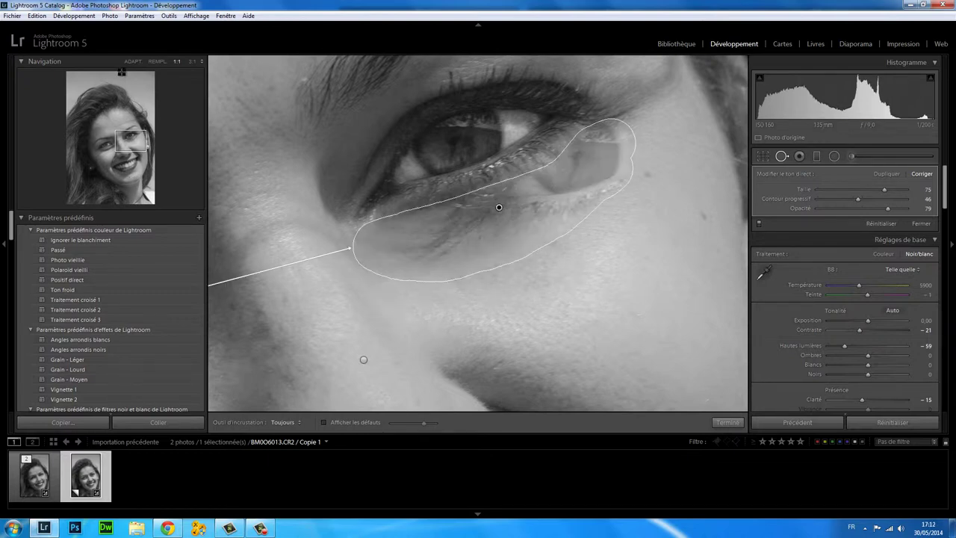
{"action": "left_click", "coordinate": [135, 61]}
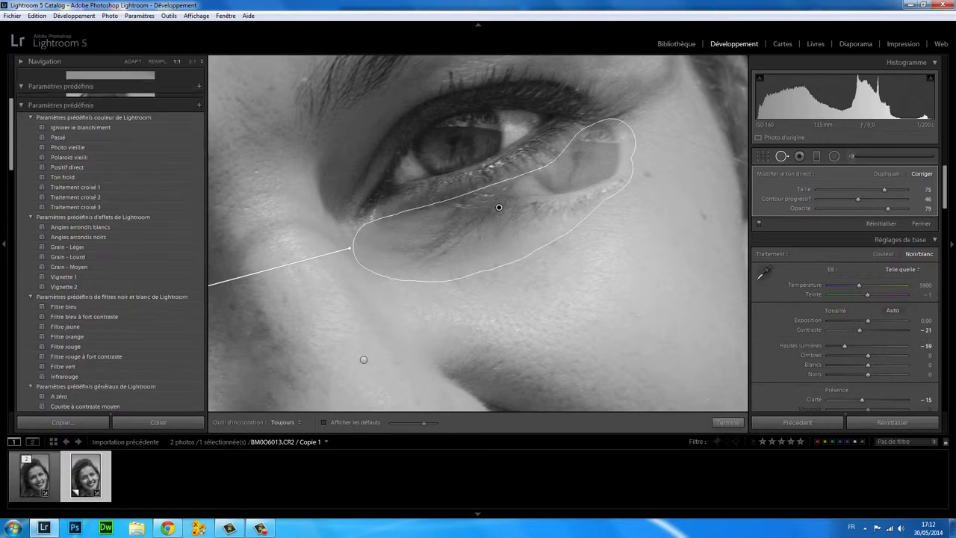
{"action": "left_click", "coordinate": [134, 61]}
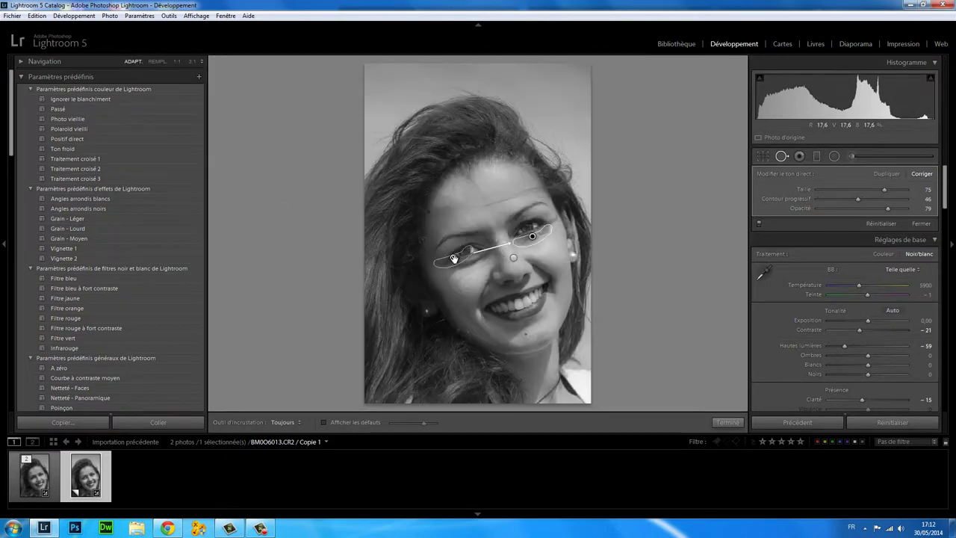
{"action": "left_click_drag", "start_coordinate": [558, 254], "coordinate": [548, 252]}
{"action": "left_click", "coordinate": [543, 247]}
{"action": "left_click", "coordinate": [177, 62]}
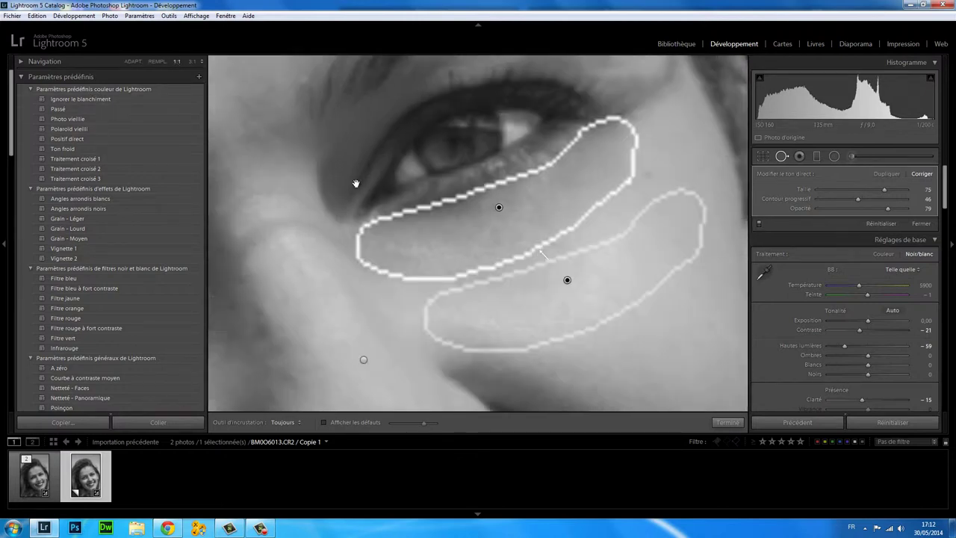
{"action": "left_click", "coordinate": [726, 423]}
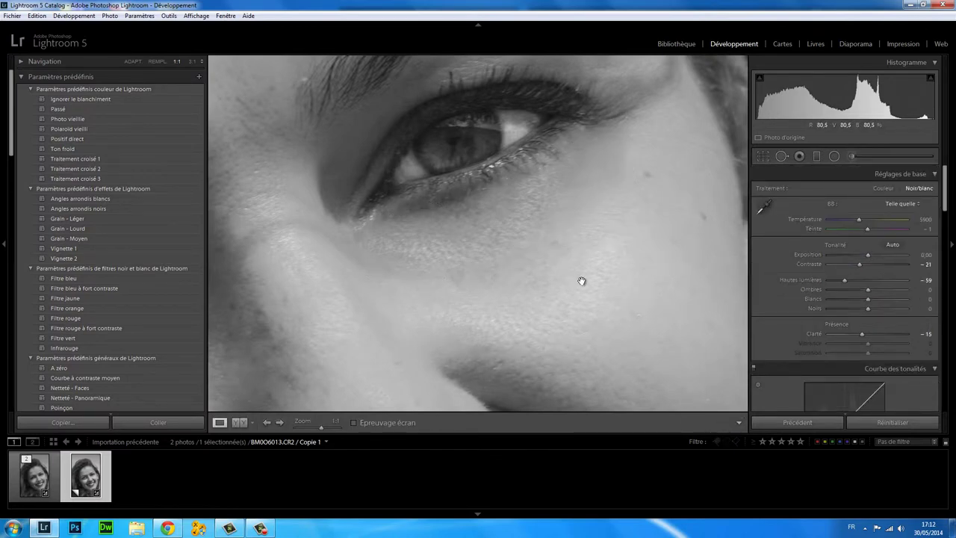
Heal the cheek below the eye corner, sourcing from nearby cheek skin
{"action": "left_click", "coordinate": [781, 156]}
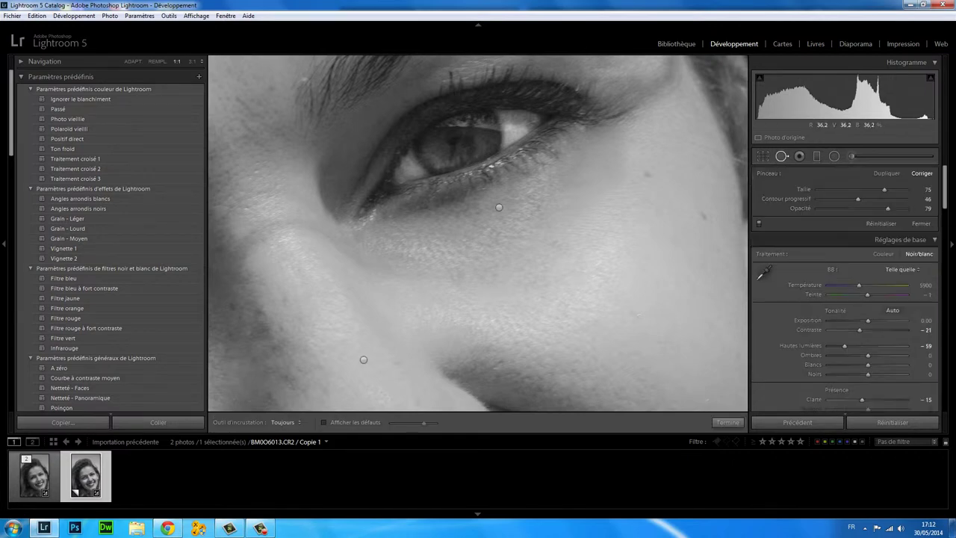
{"action": "mouse_move", "coordinate": [641, 134]}
{"action": "left_mouse_down"}
{"action": "mouse_move", "coordinate": [619, 181]}
{"action": "mouse_move", "coordinate": [566, 230]}
{"action": "left_mouse_up"}
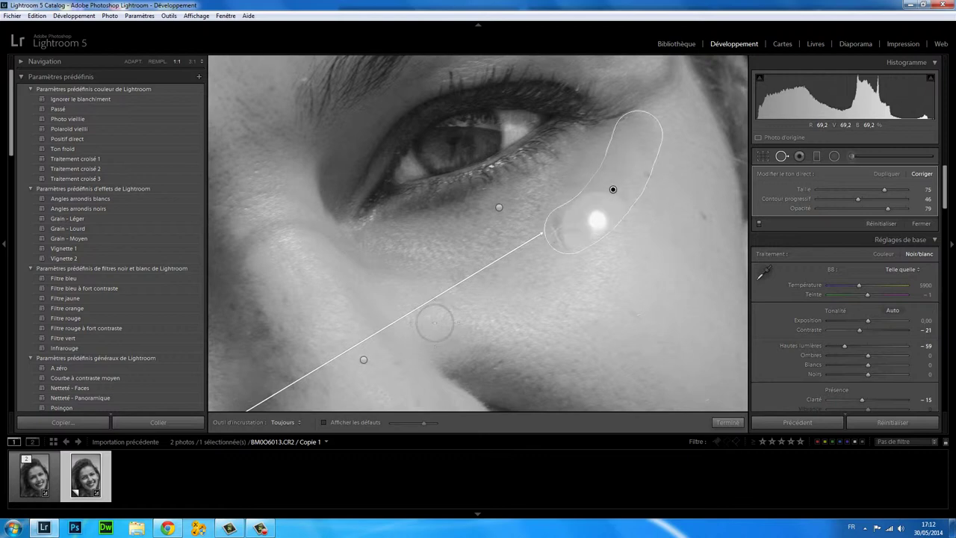
{"action": "left_click", "coordinate": [129, 62]}
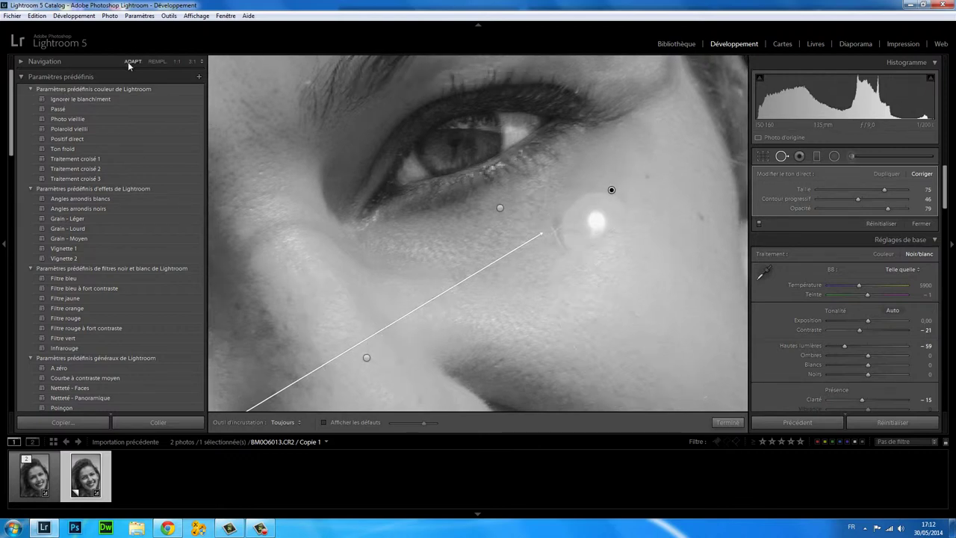
{"action": "left_click_drag", "start_coordinate": [428, 307], "coordinate": [558, 251]}
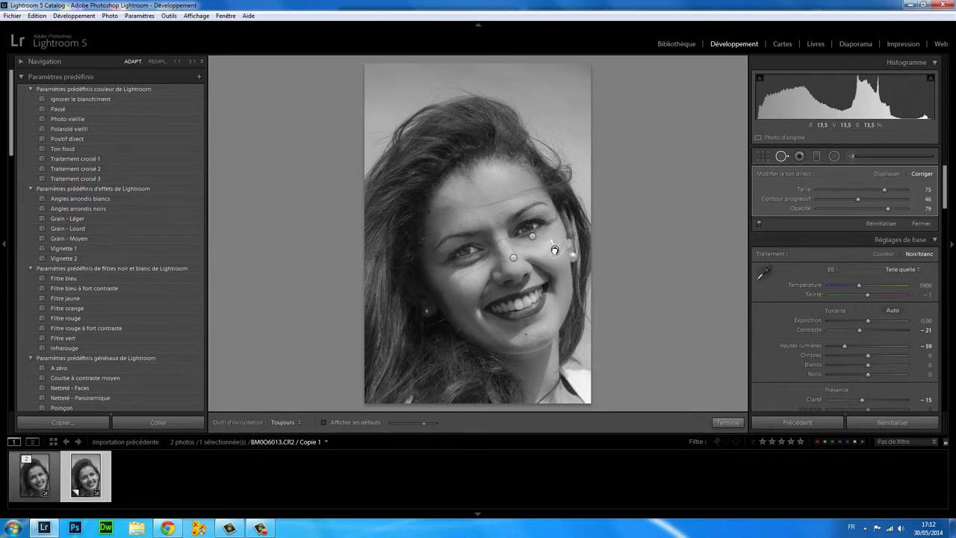
{"action": "left_click", "coordinate": [554, 249]}
{"action": "left_click", "coordinate": [173, 61]}
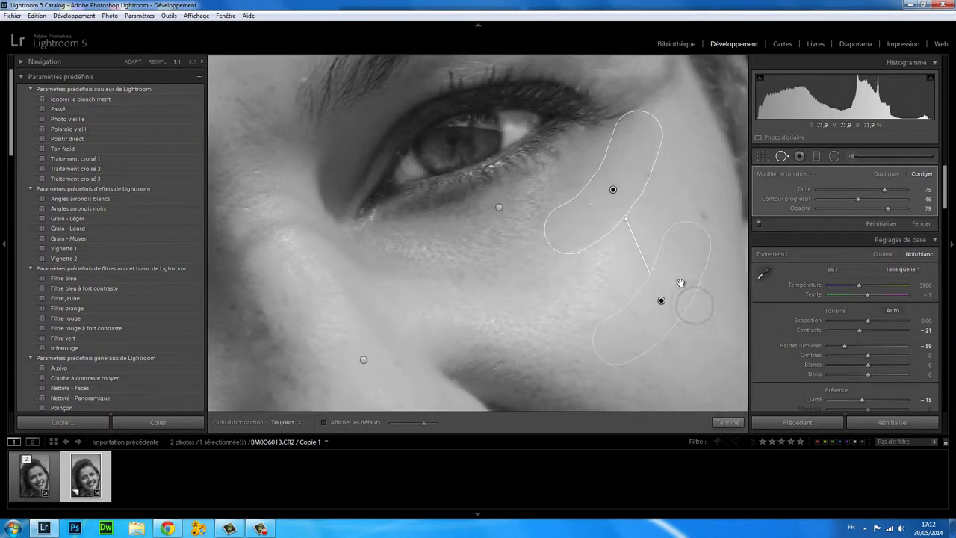
{"action": "left_click", "coordinate": [727, 422]}
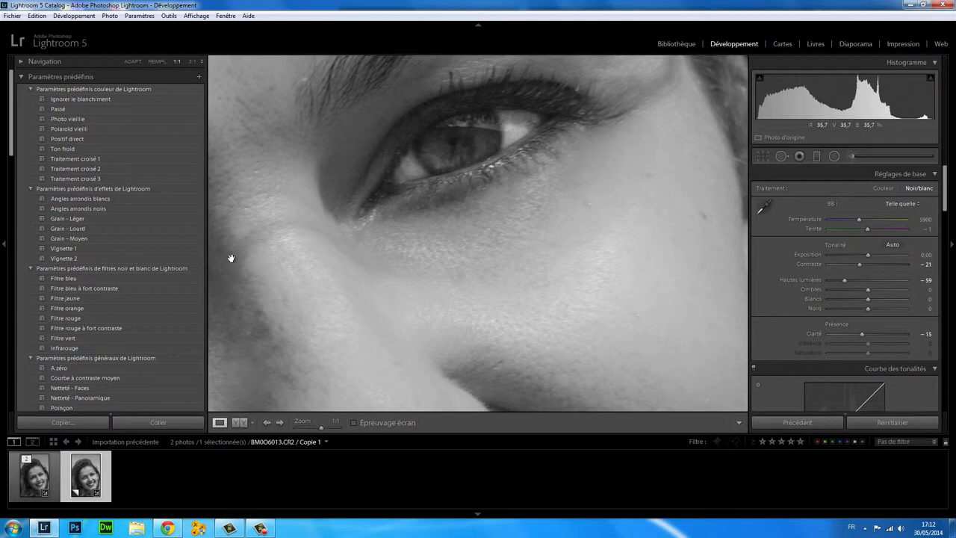
Pan the close-up across the nose to the other eye, then fit the face
{"action": "mouse_move", "coordinate": [283, 292]}
{"action": "left_mouse_down"}
{"action": "mouse_move", "coordinate": [480, 277]}
{"action": "mouse_move", "coordinate": [471, 295]}
{"action": "mouse_move", "coordinate": [549, 224]}
{"action": "left_mouse_up"}
{"action": "left_click_drag", "start_coordinate": [459, 288], "coordinate": [545, 252]}
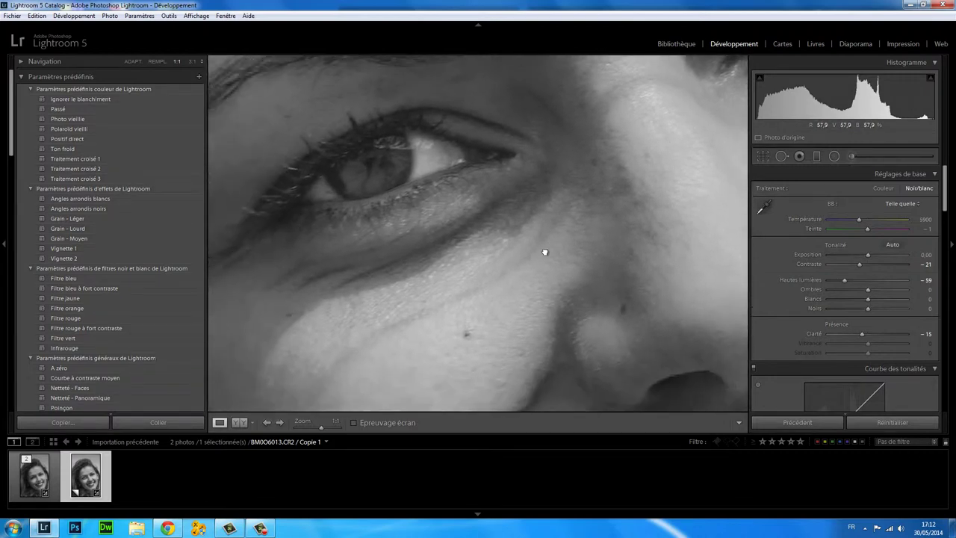
{"action": "left_click", "coordinate": [435, 236]}
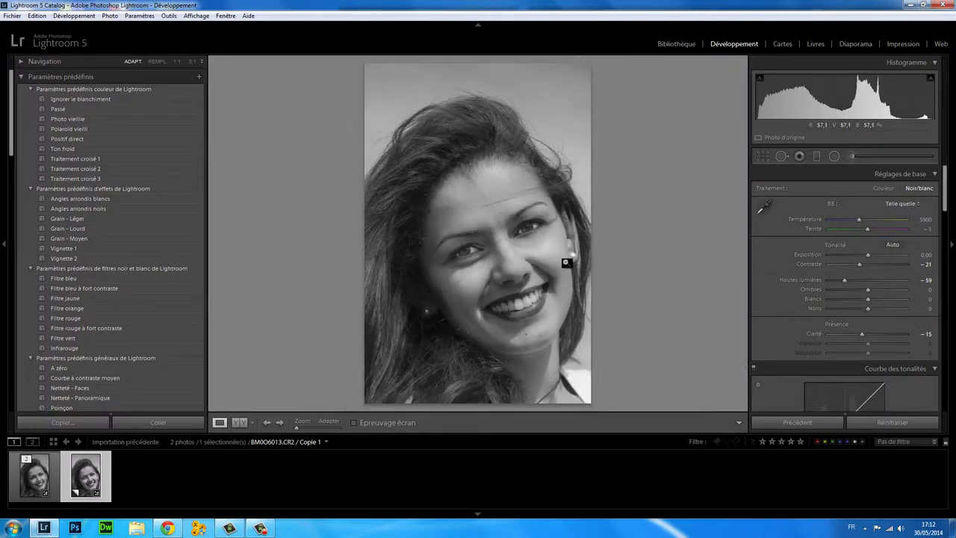
Heal the skin under the left eye with Spot Removal, sourcing from the forehead
{"action": "left_click", "coordinate": [469, 269]}
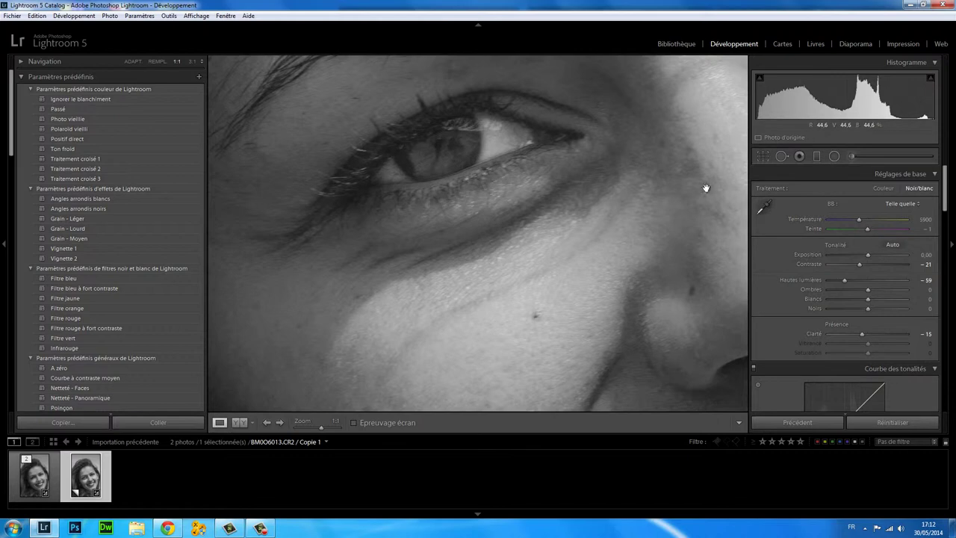
{"action": "left_click", "coordinate": [534, 247]}
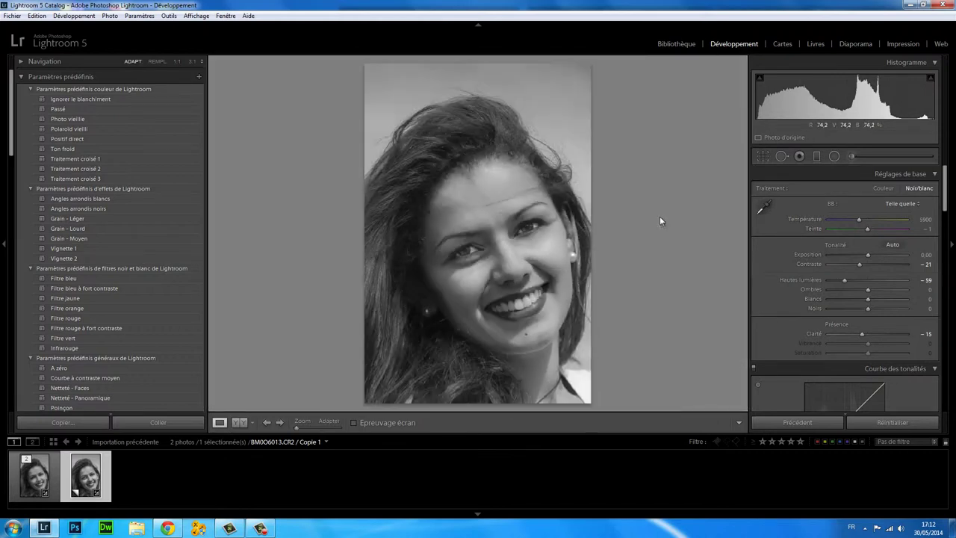
{"action": "left_click", "coordinate": [782, 155]}
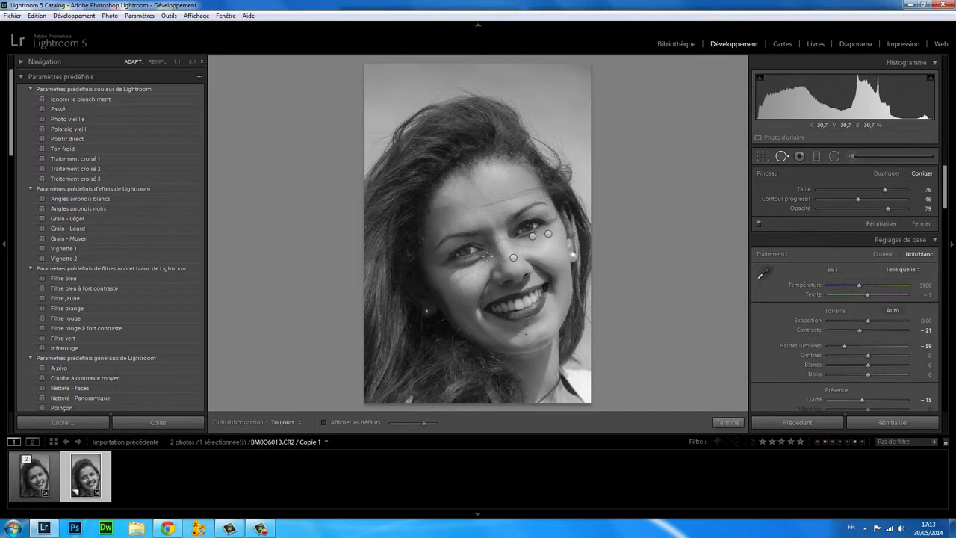
{"action": "left_click_drag", "start_coordinate": [489, 256], "coordinate": [456, 268]}
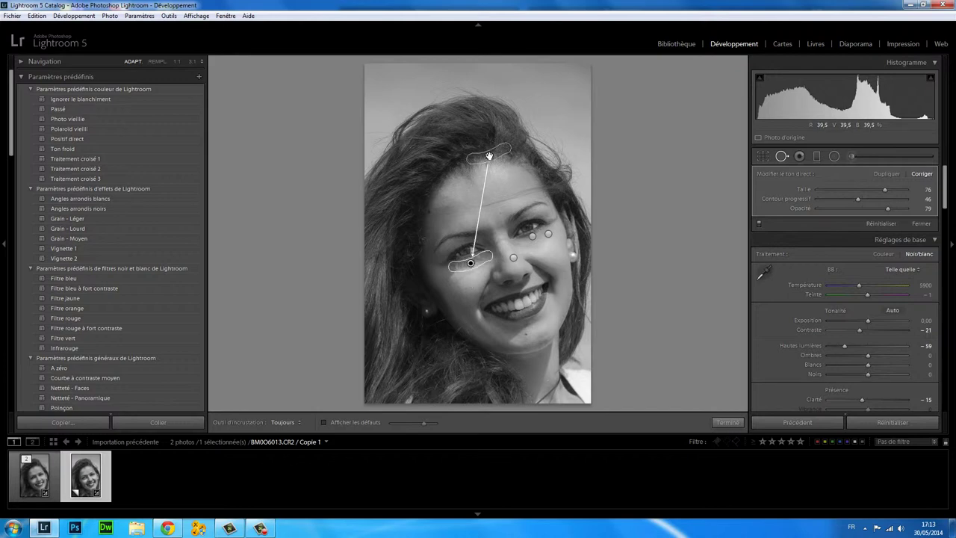
{"action": "left_click_drag", "start_coordinate": [489, 156], "coordinate": [491, 186]}
Zoom to 1:1 on the under-eye cheek and delete the unwanted heal
{"action": "left_click", "coordinate": [728, 423]}
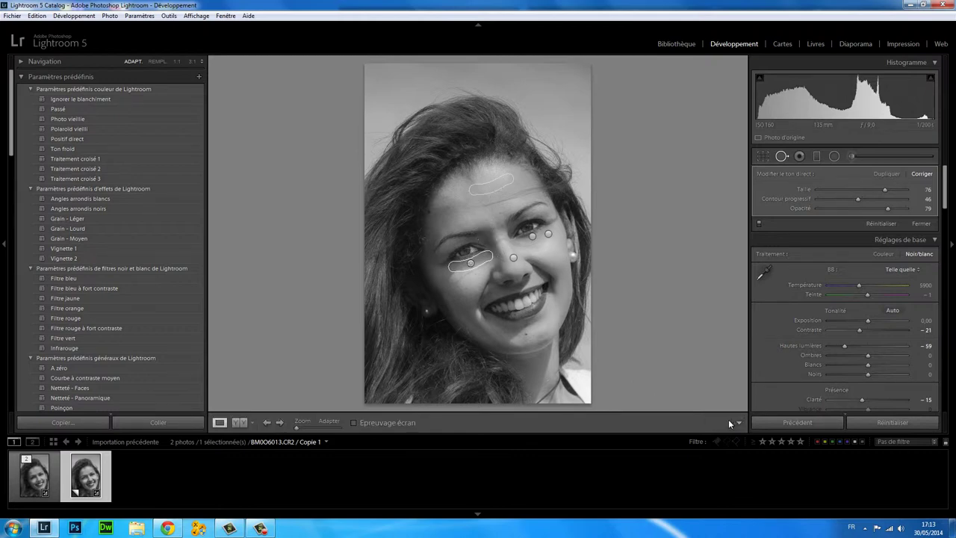
{"action": "left_click", "coordinate": [482, 265]}
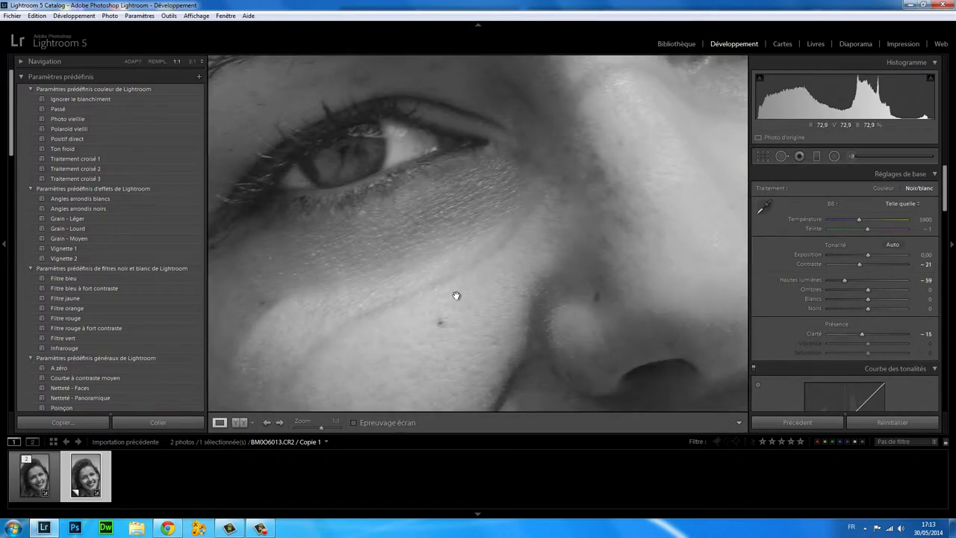
{"action": "left_click_drag", "start_coordinate": [457, 295], "coordinate": [530, 231]}
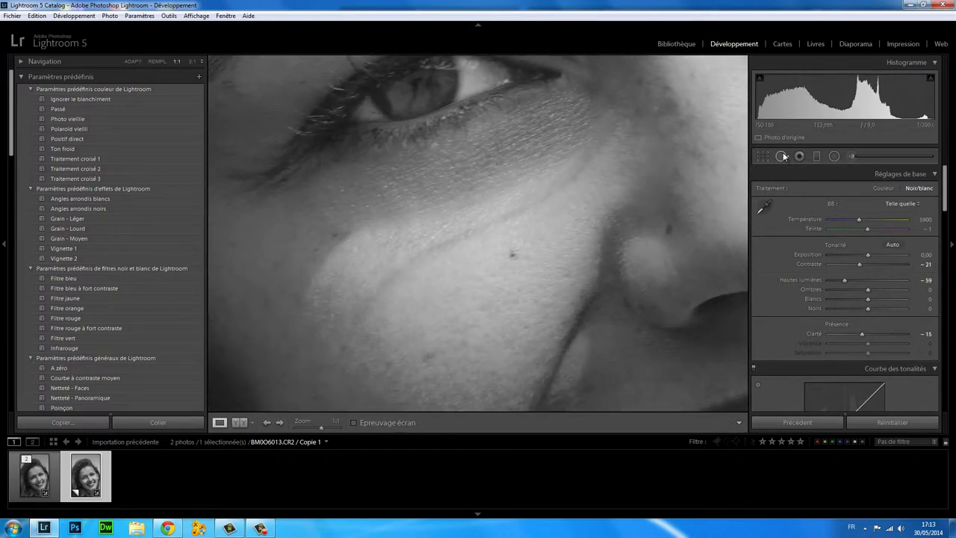
{"action": "left_click", "coordinate": [782, 155]}
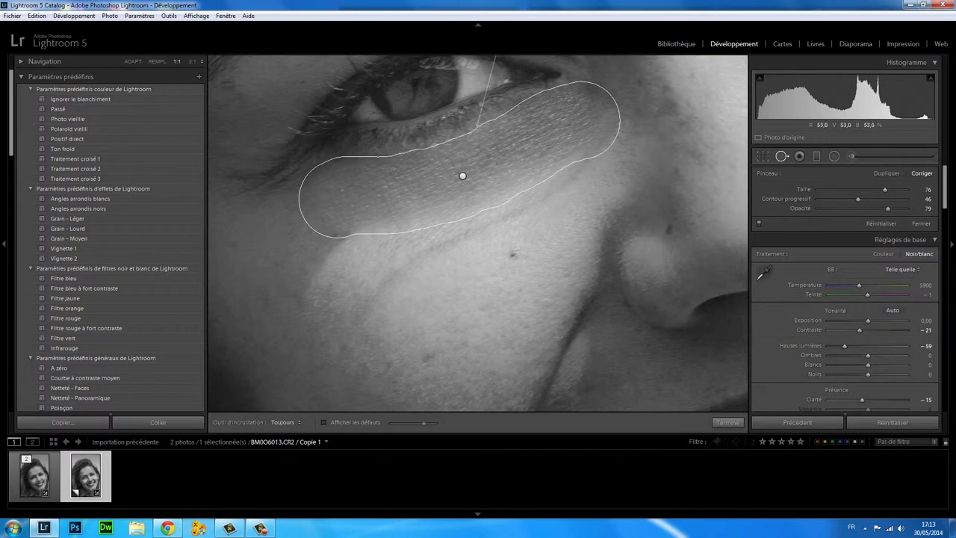
{"action": "key", "text": "Delete"}
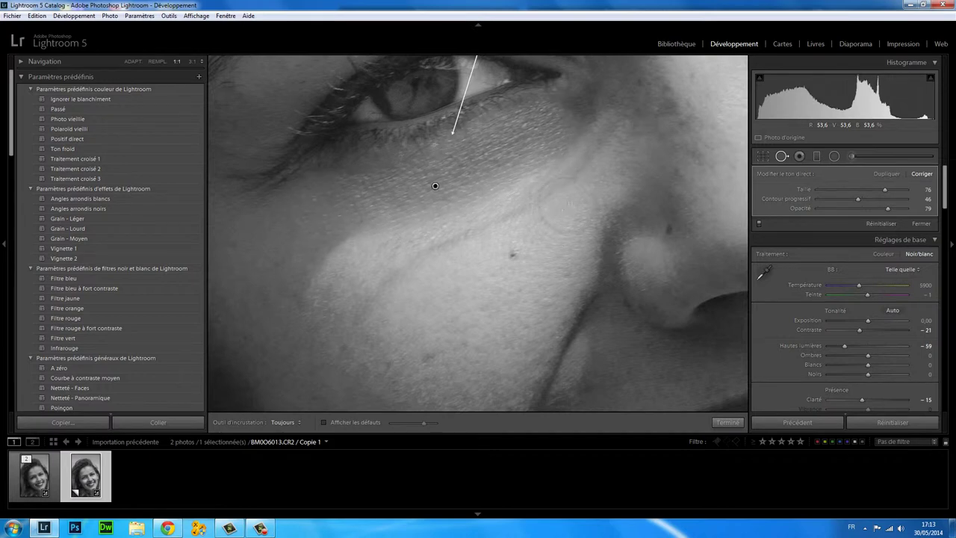
Move the under-eye heal's source higher on the forehead and close Spot Removal
{"action": "mouse_move", "coordinate": [602, 152]}
{"action": "left_mouse_down"}
{"action": "mouse_move", "coordinate": [534, 197]}
{"action": "mouse_move", "coordinate": [446, 225]}
{"action": "mouse_move", "coordinate": [371, 265]}
{"action": "mouse_move", "coordinate": [331, 302]}
{"action": "left_mouse_up"}
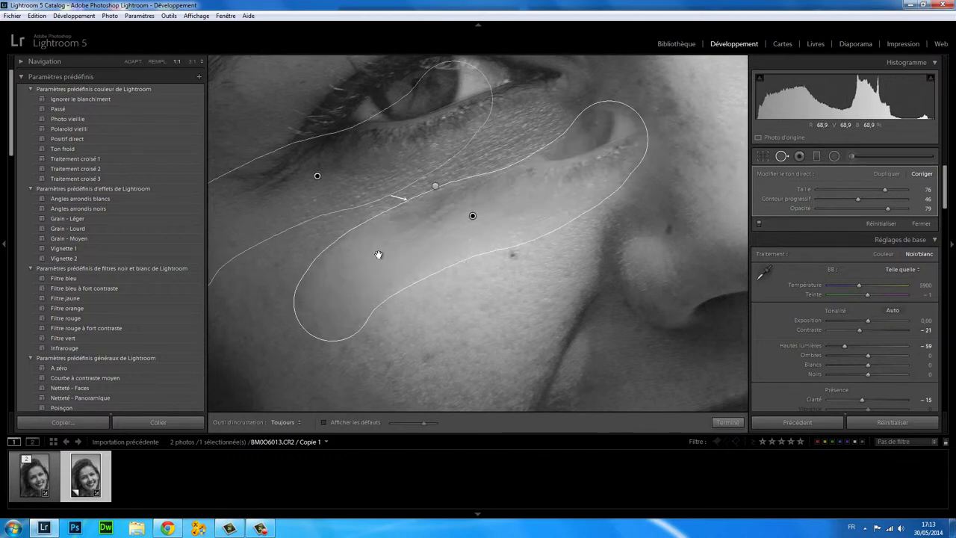
{"action": "key", "text": "ctrl+z"}
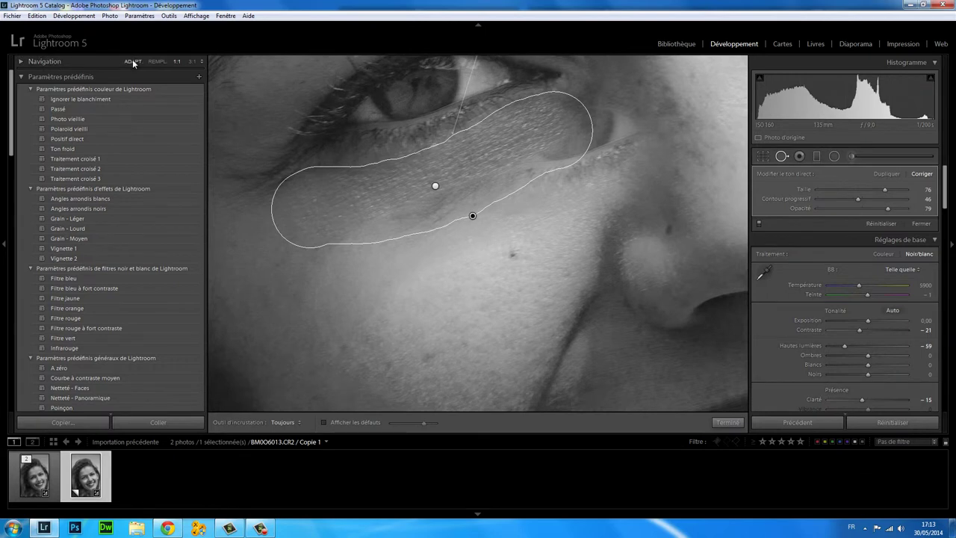
{"action": "left_click", "coordinate": [133, 63]}
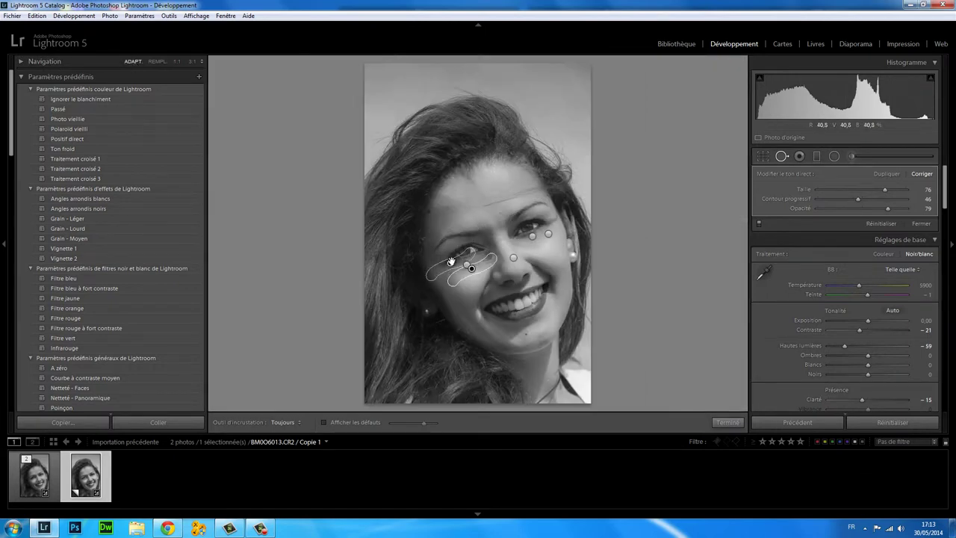
{"action": "left_click_drag", "start_coordinate": [450, 262], "coordinate": [491, 190]}
{"action": "left_click", "coordinate": [727, 422]}
{"action": "left_click", "coordinate": [462, 276]}
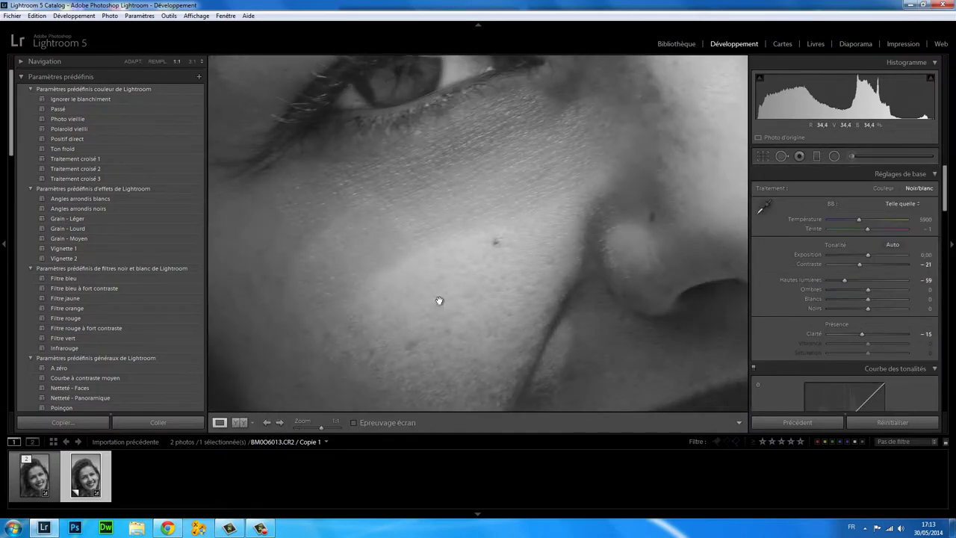
Paint a heal on the cheek below the eye and place its source at the forehead centre
{"action": "left_click", "coordinate": [777, 158]}
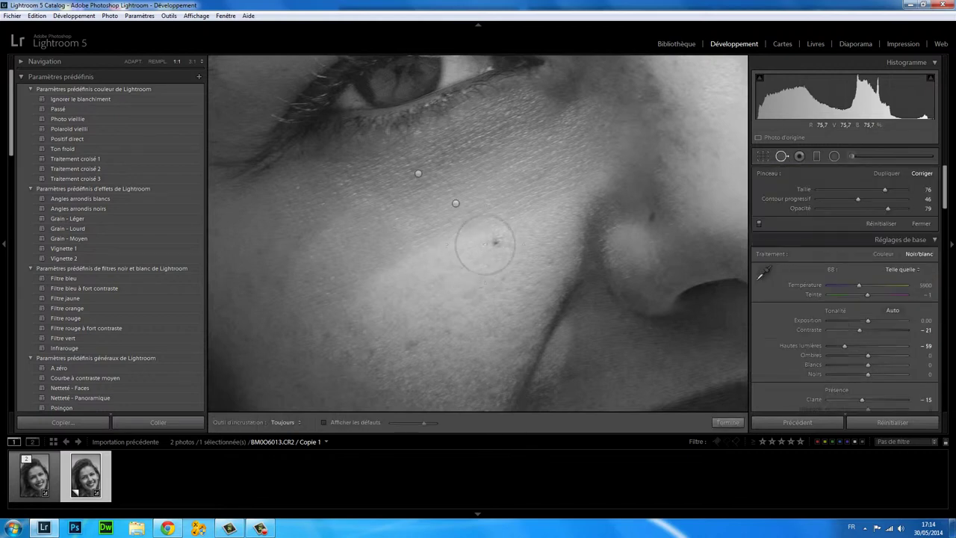
{"action": "left_click_drag", "start_coordinate": [329, 292], "coordinate": [590, 119]}
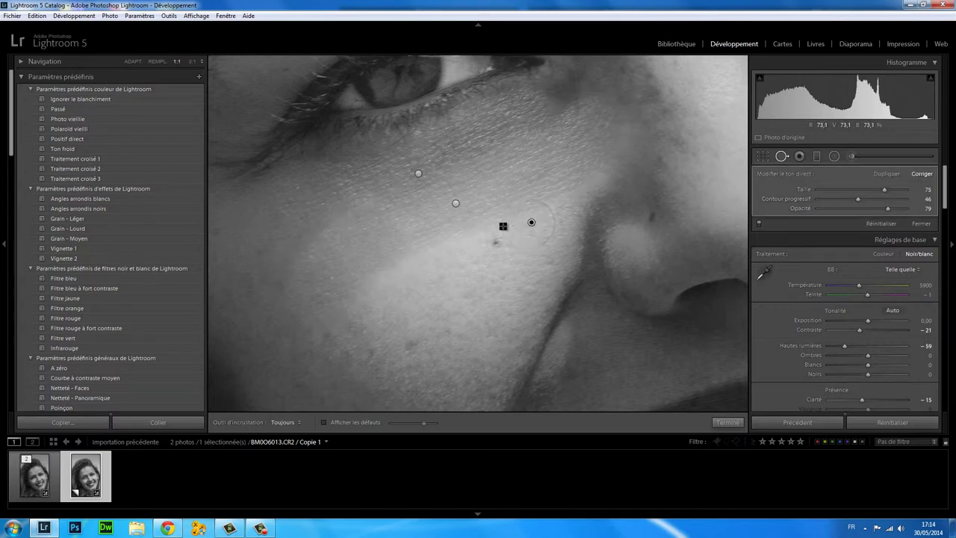
{"action": "left_click_drag", "start_coordinate": [504, 224], "coordinate": [351, 297]}
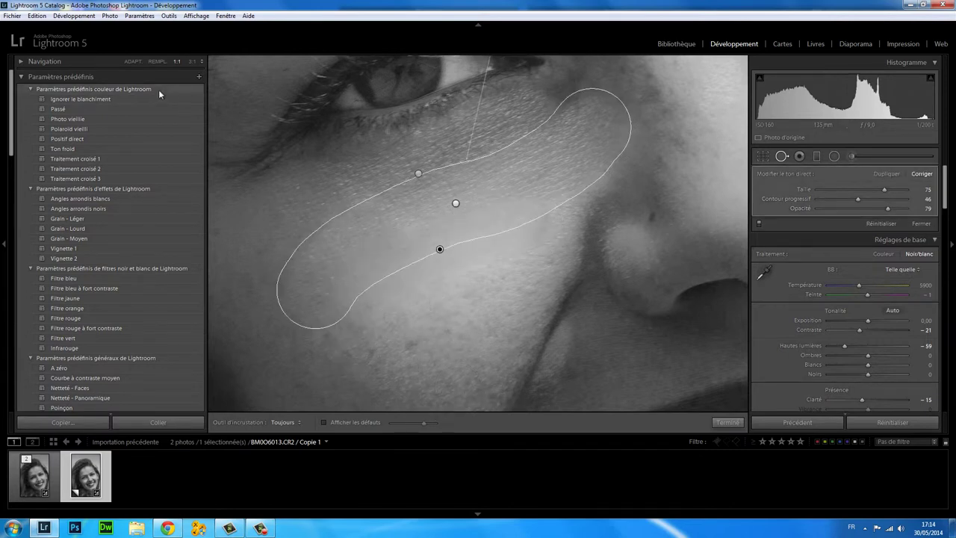
{"action": "left_click", "coordinate": [131, 62]}
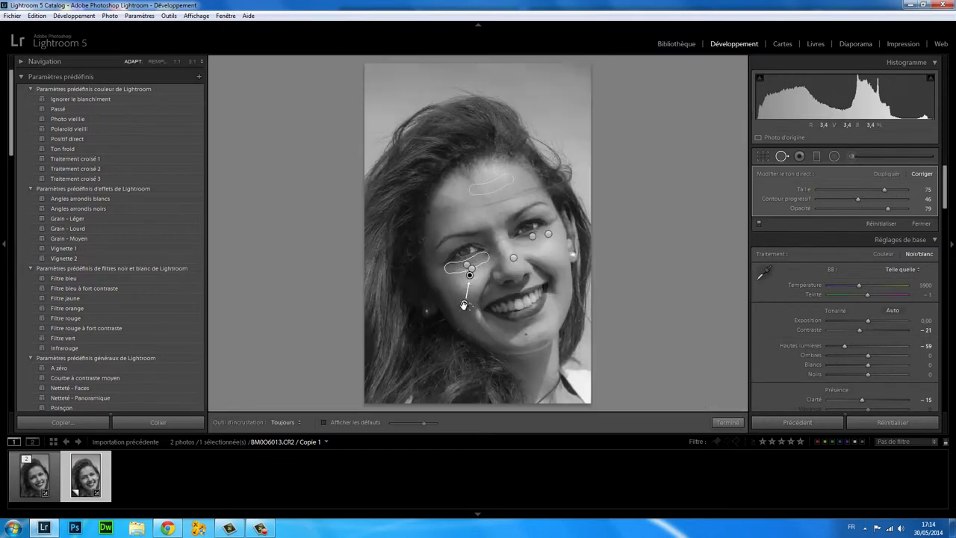
{"action": "left_click_drag", "start_coordinate": [470, 275], "coordinate": [492, 189]}
Heal the outer cheek blemishes, sampling clean skin lower on the cheek
{"action": "left_click", "coordinate": [727, 422]}
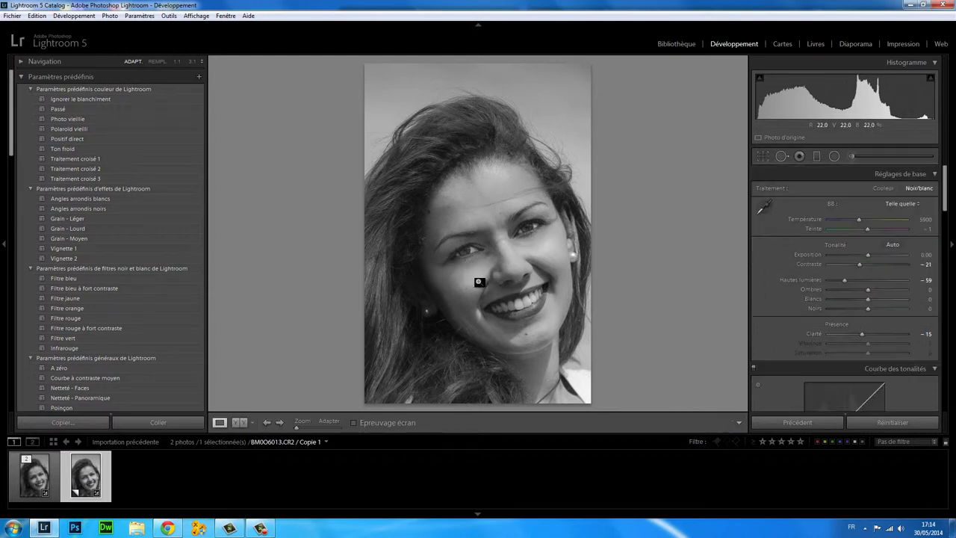
{"action": "left_click", "coordinate": [471, 286]}
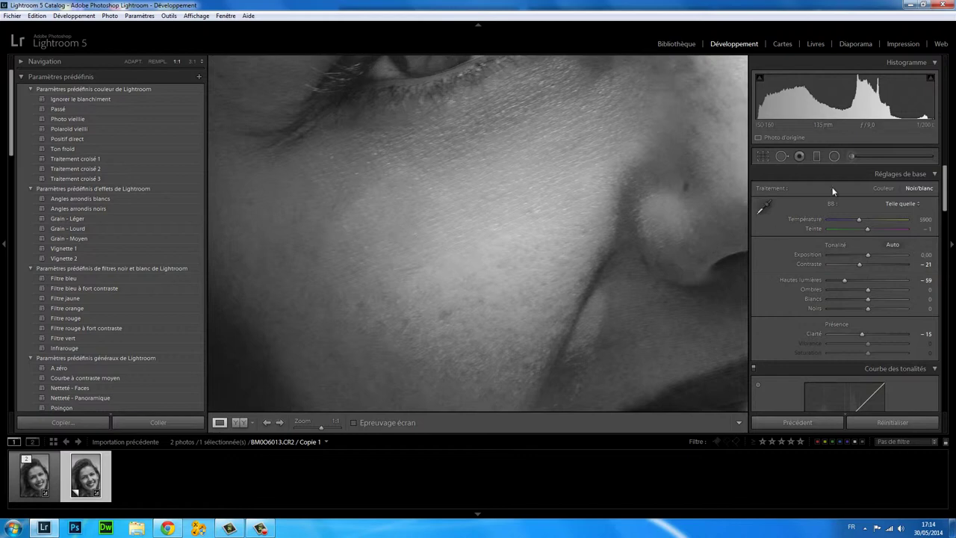
{"action": "left_click", "coordinate": [782, 156]}
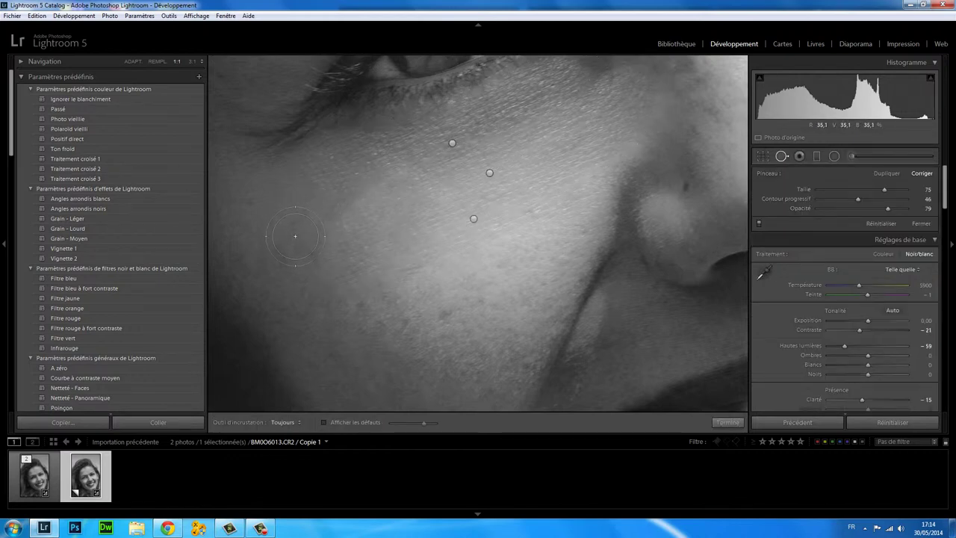
{"action": "left_click_drag", "start_coordinate": [295, 236], "coordinate": [365, 209]}
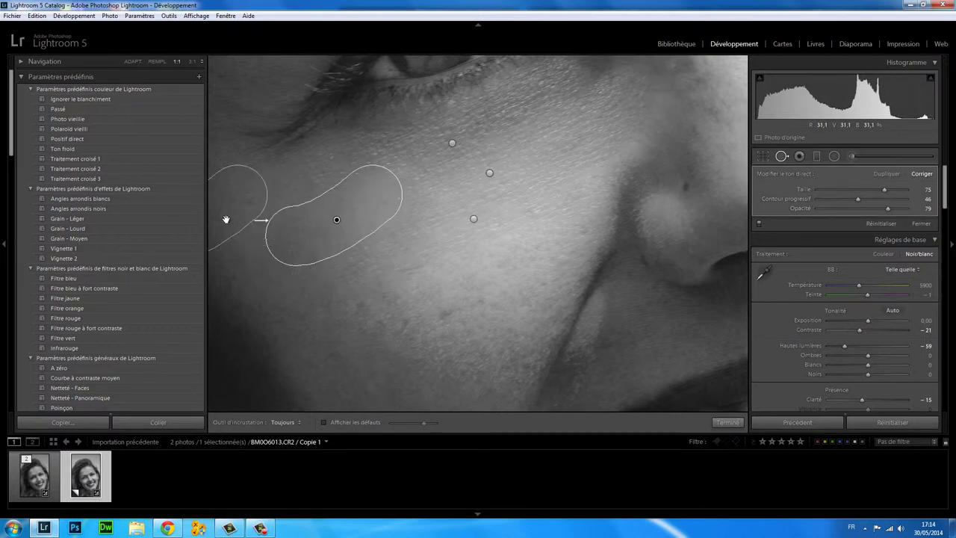
{"action": "mouse_move", "coordinate": [364, 213]}
{"action": "left_mouse_down"}
{"action": "mouse_move", "coordinate": [439, 337]}
{"action": "mouse_move", "coordinate": [424, 327]}
{"action": "left_mouse_up"}
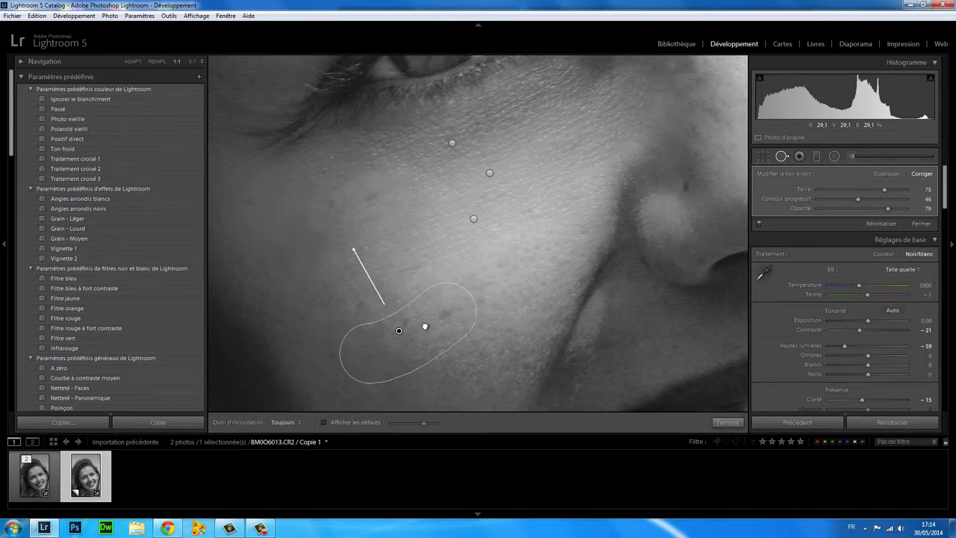
{"action": "left_click", "coordinate": [728, 422]}
{"action": "left_click", "coordinate": [523, 236]}
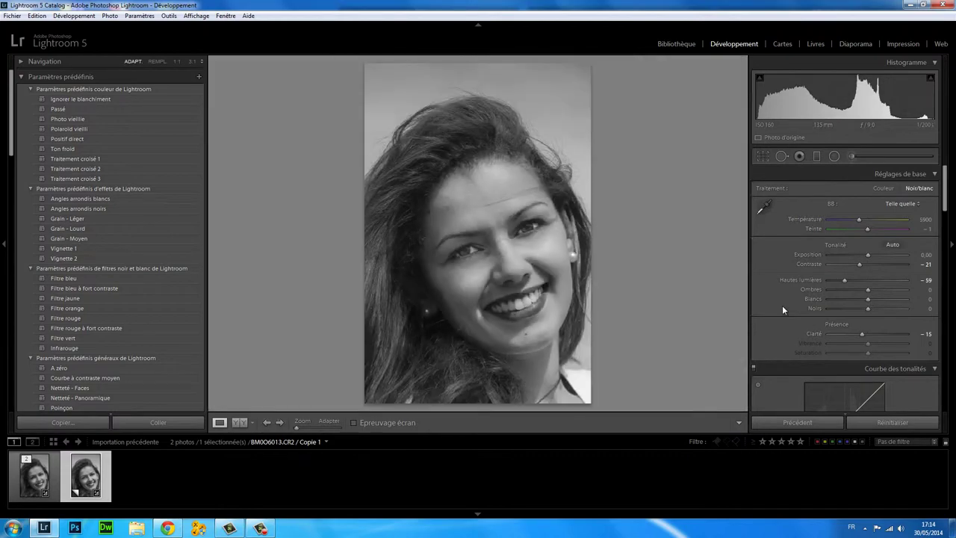
Toggle between Fit and 1:1 views, ending zoomed in on the nose-to-mouth fold
{"action": "left_click", "coordinate": [554, 258]}
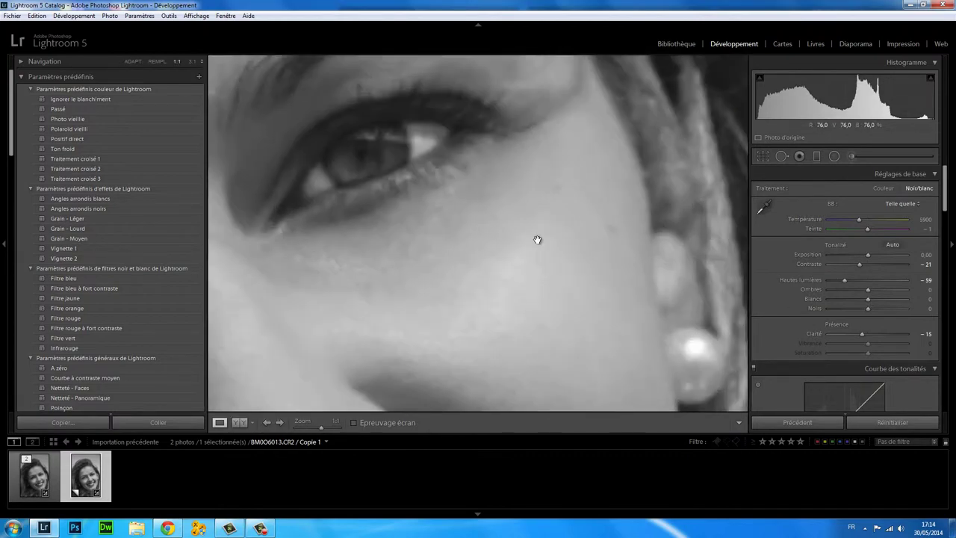
{"action": "left_click", "coordinate": [439, 251]}
{"action": "left_click", "coordinate": [469, 266]}
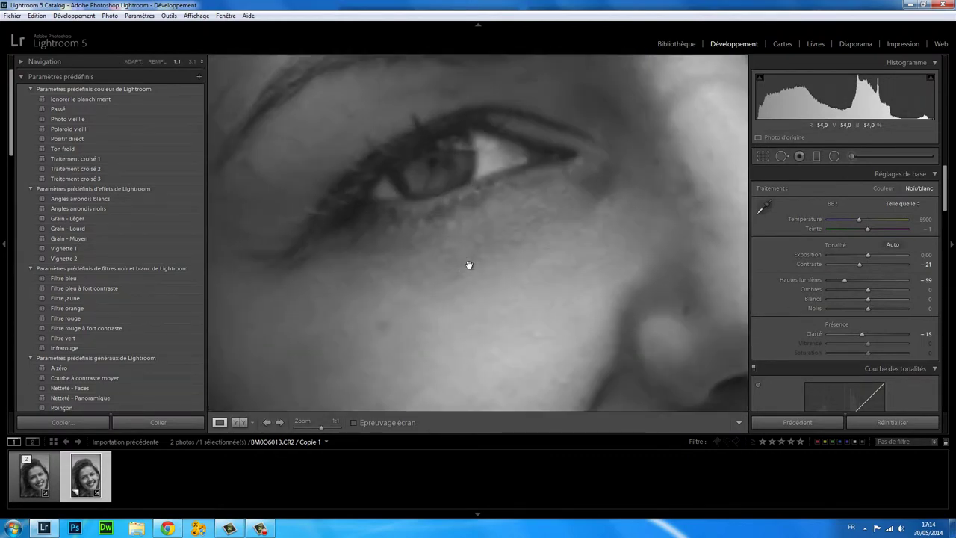
{"action": "left_click", "coordinate": [469, 266]}
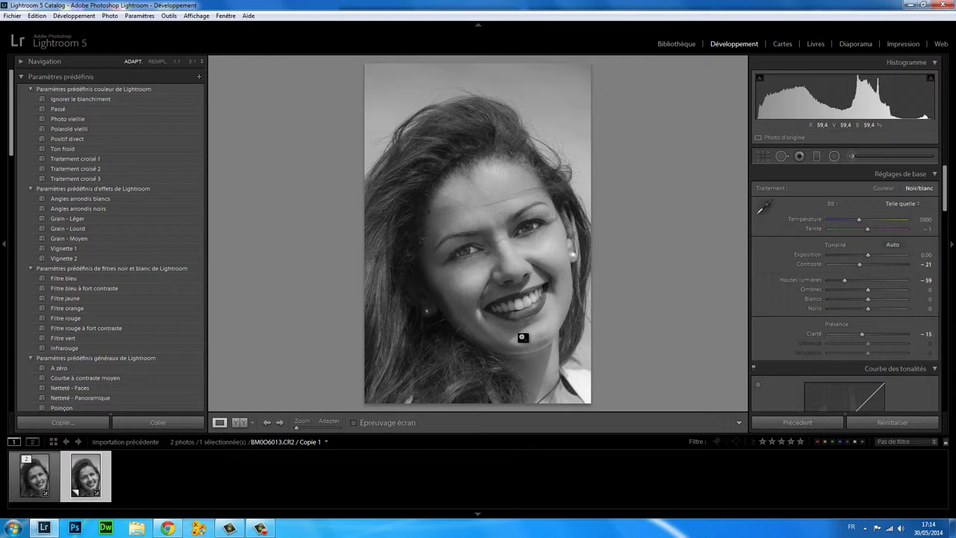
{"action": "left_click", "coordinate": [546, 284]}
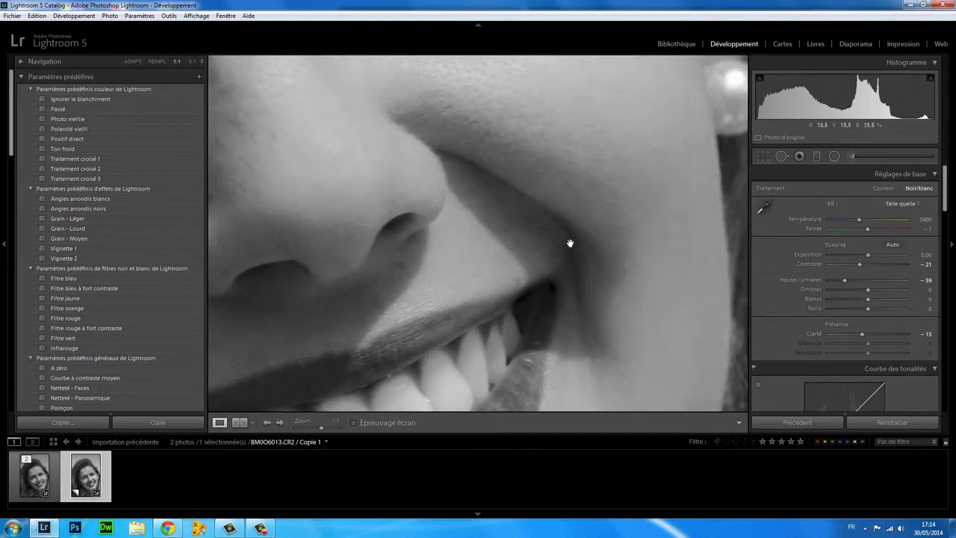
{"action": "left_click", "coordinate": [515, 253]}
{"action": "left_click", "coordinate": [550, 271]}
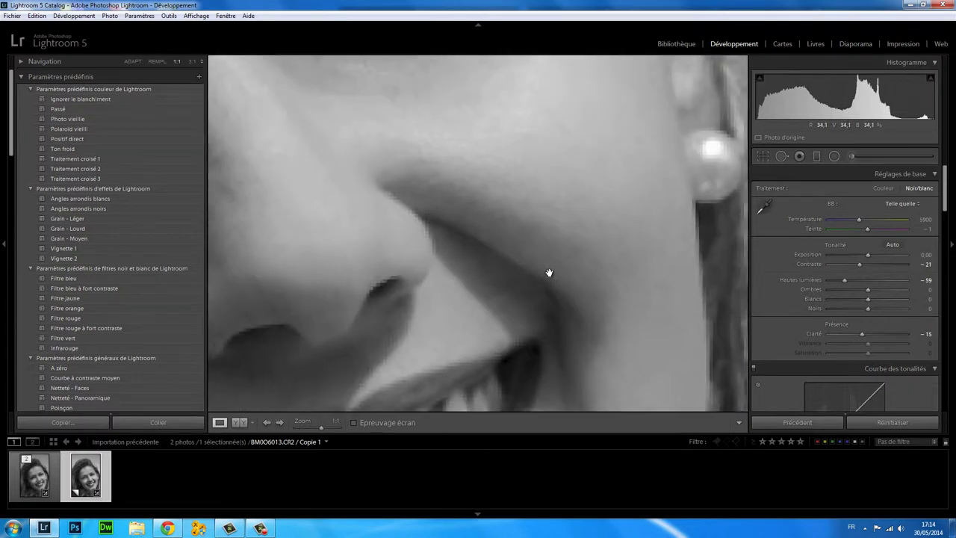
Brush-lighten the fold beside the nose with Ombres set to 68
{"action": "left_click", "coordinate": [849, 155]}
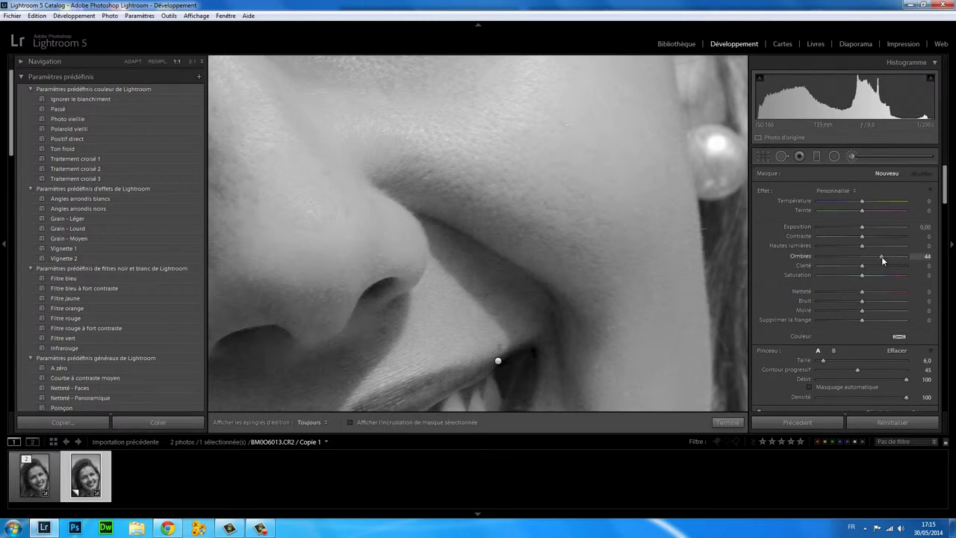
{"action": "left_click_drag", "start_coordinate": [882, 256], "coordinate": [883, 256]}
{"action": "key", "text": "h"}
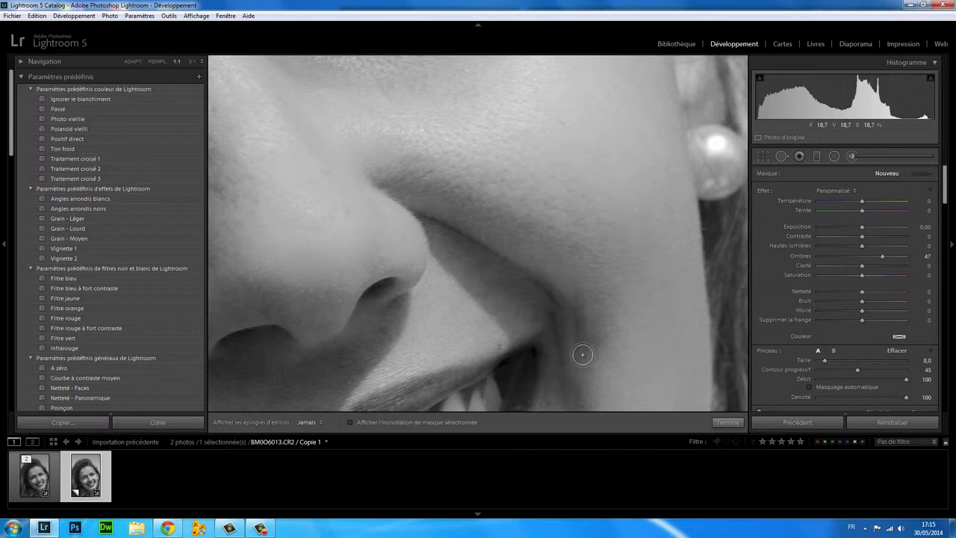
{"action": "left_click_drag", "start_coordinate": [581, 300], "coordinate": [581, 300]}
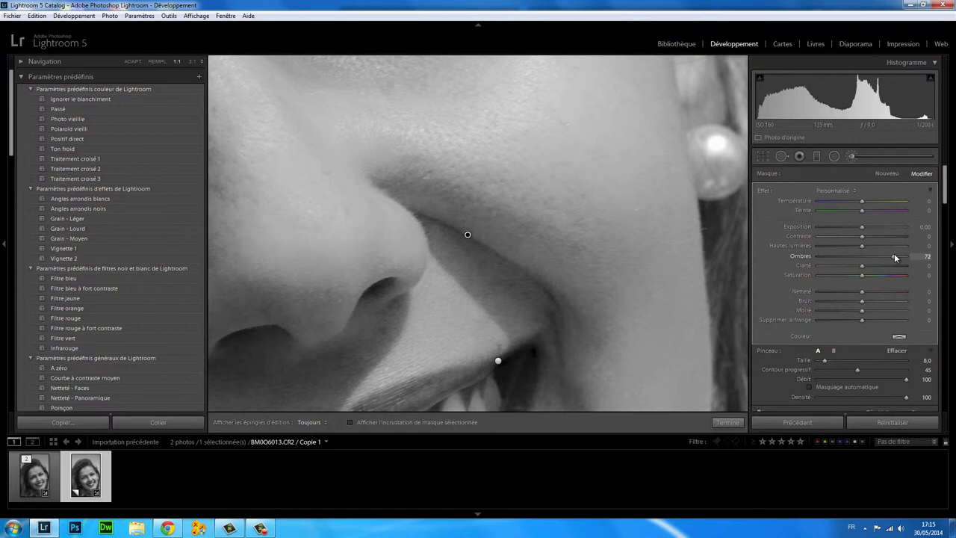
{"action": "left_click_drag", "start_coordinate": [896, 258], "coordinate": [892, 257]}
{"action": "left_click", "coordinate": [28, 64]}
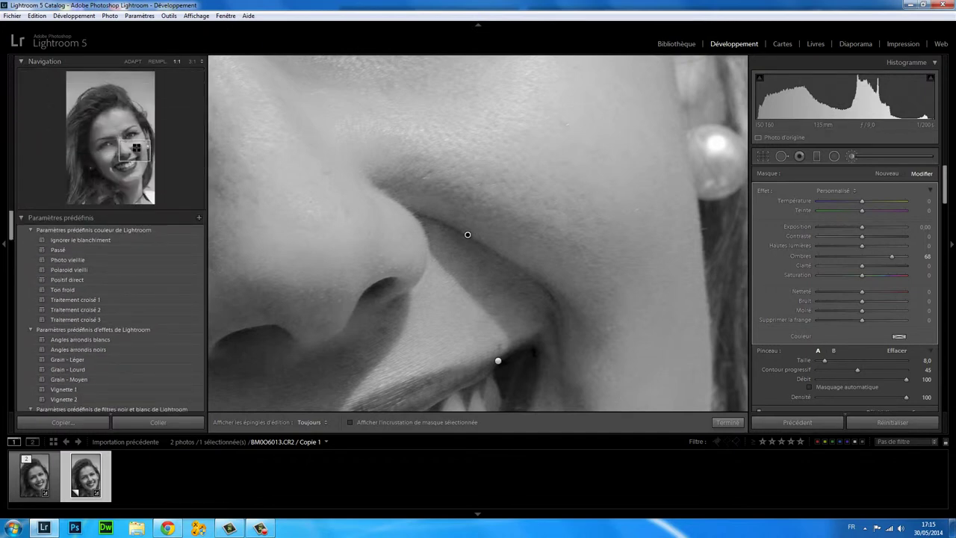
{"action": "left_click_drag", "start_coordinate": [136, 149], "coordinate": [139, 156]}
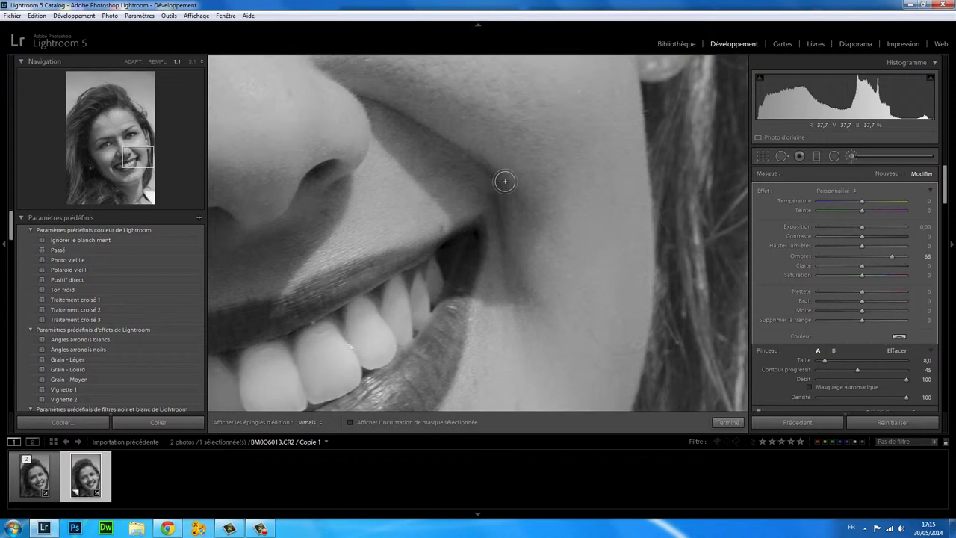
Extend the Ombres 68 brush below and along the side of the nose
{"action": "key", "text": "h"}
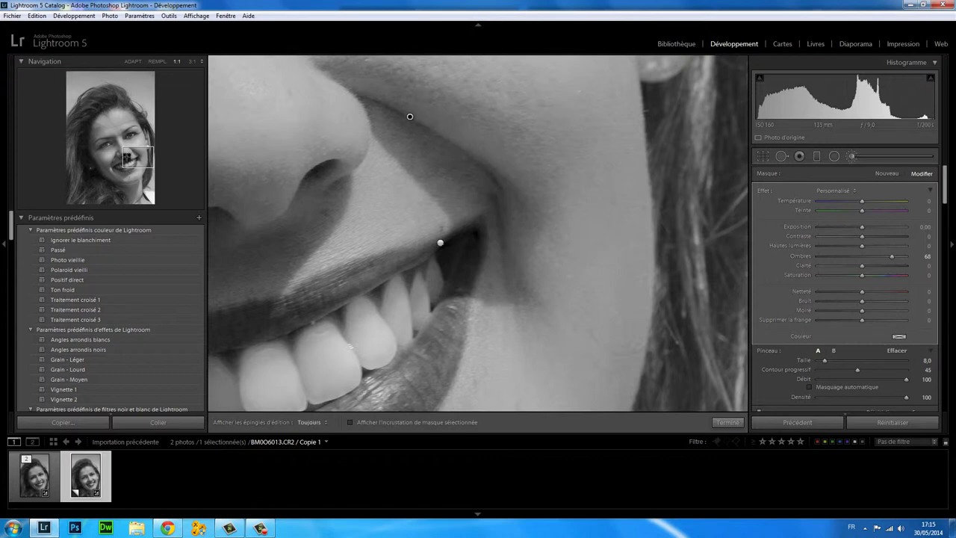
{"action": "left_click", "coordinate": [127, 157]}
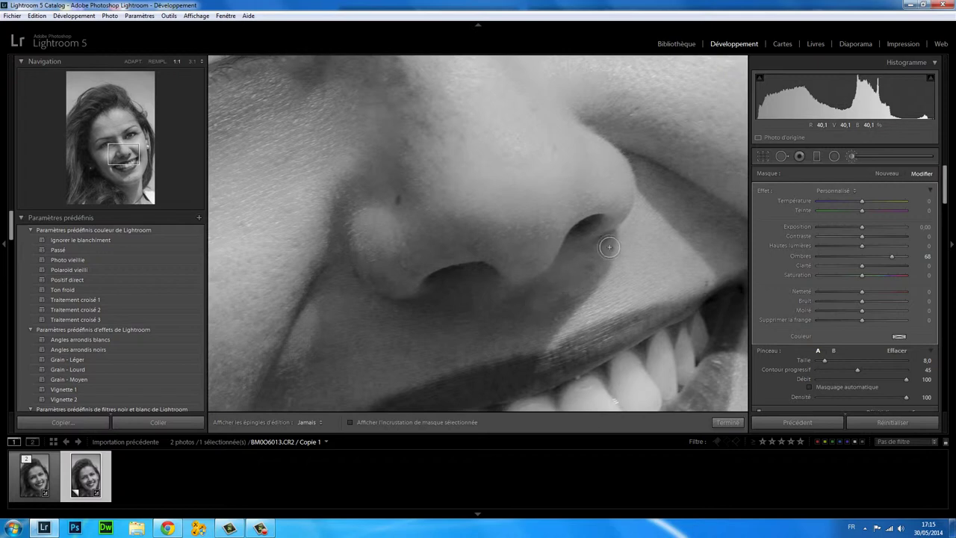
{"action": "mouse_move", "coordinate": [538, 339]}
{"action": "left_mouse_down"}
{"action": "mouse_move", "coordinate": [416, 367]}
{"action": "mouse_move", "coordinate": [502, 303]}
{"action": "mouse_move", "coordinate": [455, 304]}
{"action": "left_mouse_up"}
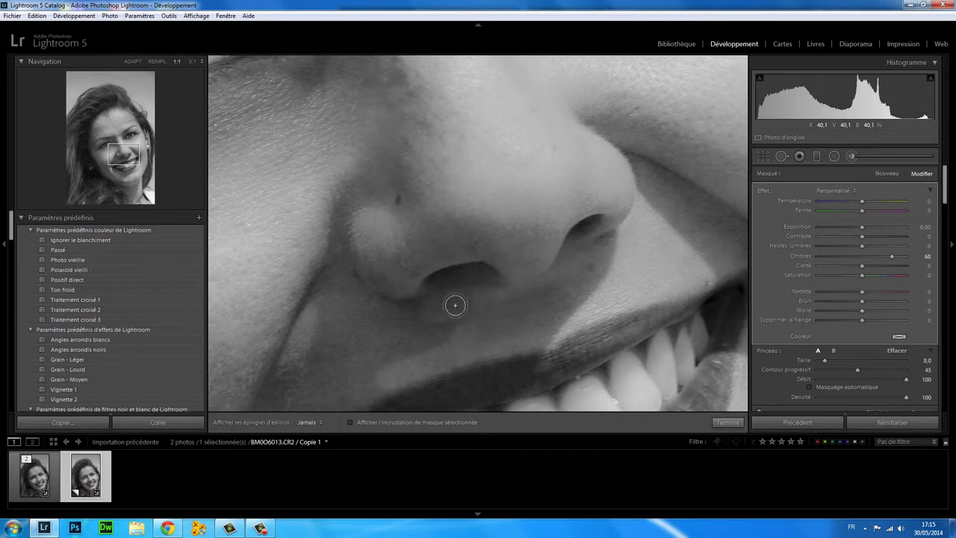
{"action": "mouse_move", "coordinate": [389, 308]}
{"action": "left_mouse_down"}
{"action": "mouse_move", "coordinate": [339, 271]}
{"action": "mouse_move", "coordinate": [347, 204]}
{"action": "left_mouse_up"}
{"action": "mouse_move", "coordinate": [327, 318]}
{"action": "left_mouse_down"}
{"action": "mouse_move", "coordinate": [277, 346]}
{"action": "mouse_move", "coordinate": [321, 363]}
{"action": "mouse_move", "coordinate": [452, 331]}
{"action": "mouse_move", "coordinate": [392, 329]}
{"action": "left_mouse_up"}
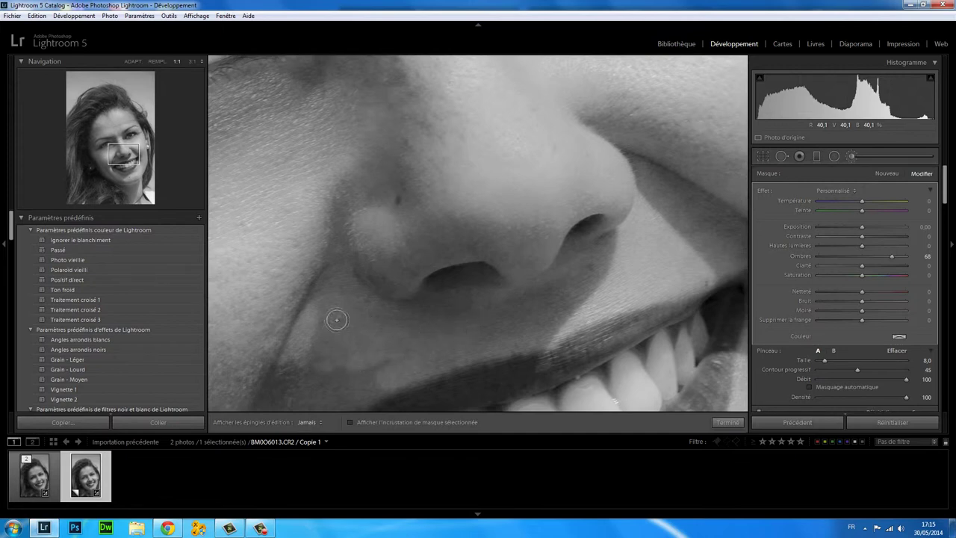
{"action": "key", "text": "h"}
Extend the brush down the smile fold to below the mouth corner
{"action": "left_click", "coordinate": [116, 161]}
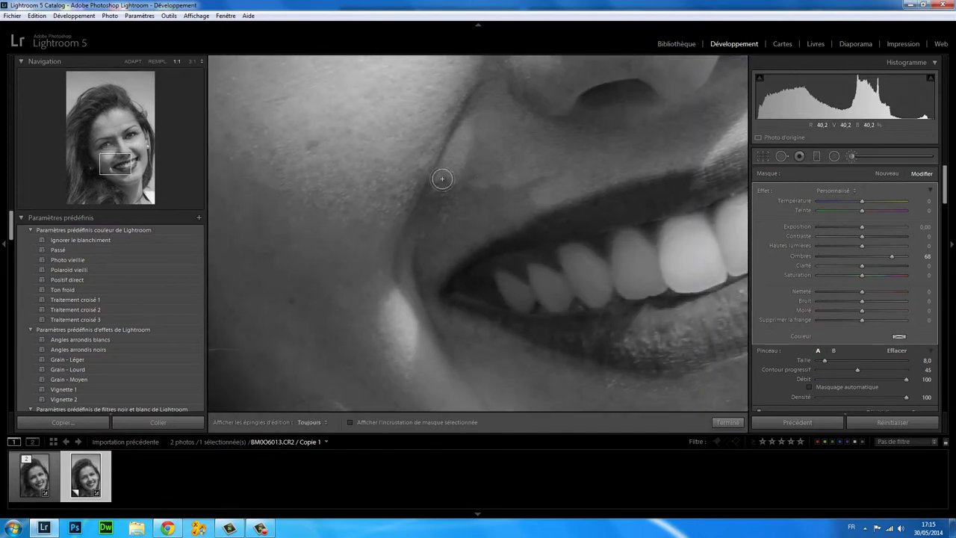
{"action": "key", "text": "h"}
{"action": "mouse_move", "coordinate": [442, 178]}
{"action": "left_mouse_down"}
{"action": "mouse_move", "coordinate": [411, 231]}
{"action": "mouse_move", "coordinate": [503, 177]}
{"action": "mouse_move", "coordinate": [500, 208]}
{"action": "mouse_move", "coordinate": [519, 205]}
{"action": "mouse_move", "coordinate": [426, 269]}
{"action": "mouse_move", "coordinate": [428, 304]}
{"action": "left_mouse_up"}
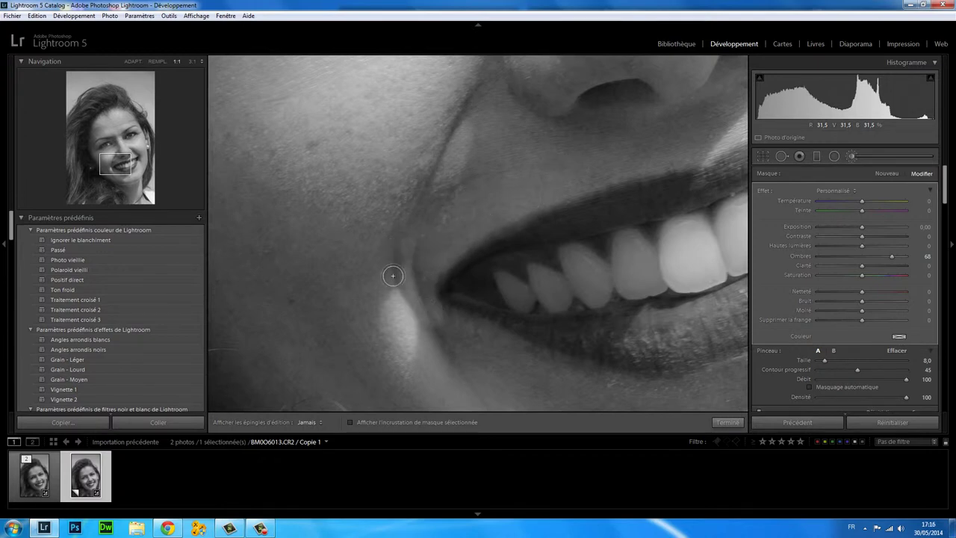
{"action": "left_click_drag", "start_coordinate": [393, 276], "coordinate": [404, 256]}
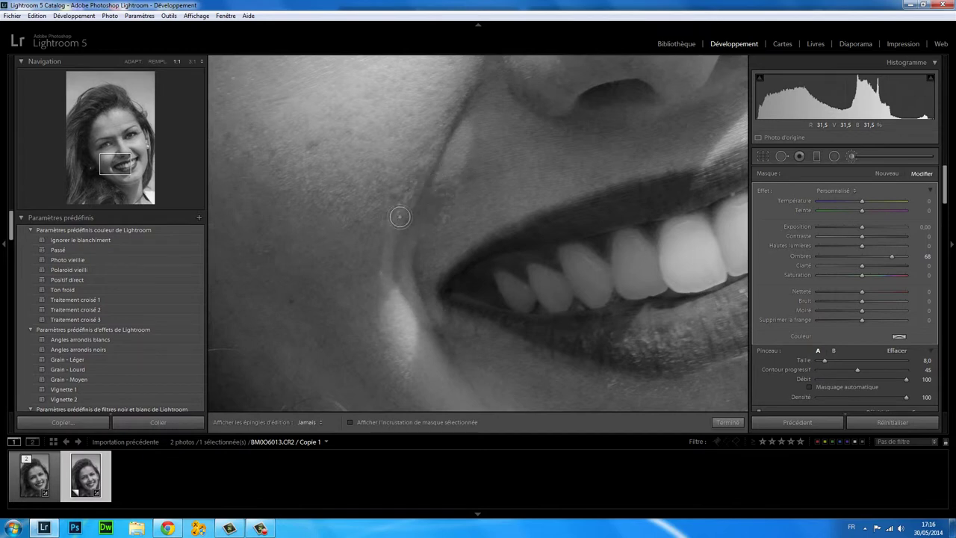
{"action": "mouse_move", "coordinate": [418, 290]}
{"action": "left_mouse_down"}
{"action": "mouse_move", "coordinate": [458, 341]}
{"action": "mouse_move", "coordinate": [435, 339]}
{"action": "left_mouse_up"}
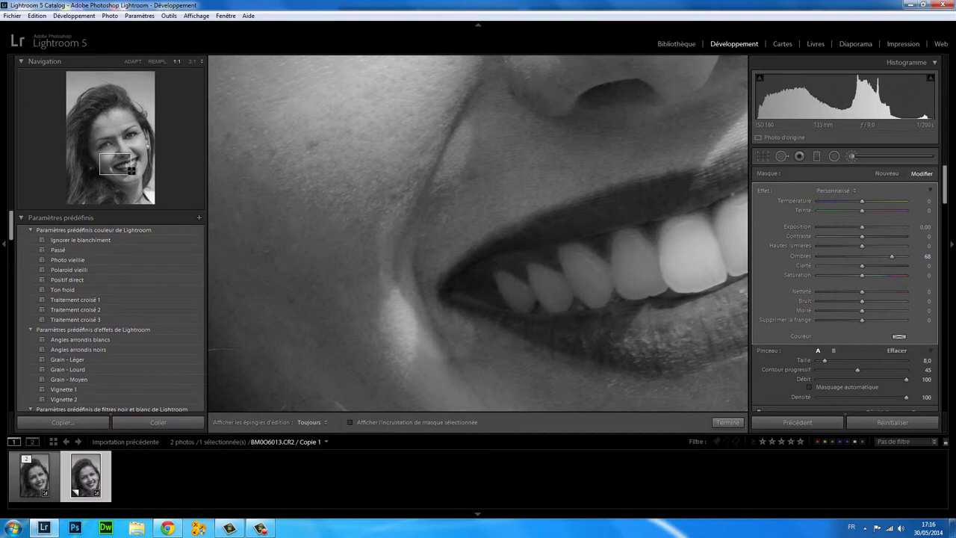
{"action": "left_click_drag", "start_coordinate": [131, 170], "coordinate": [111, 165]}
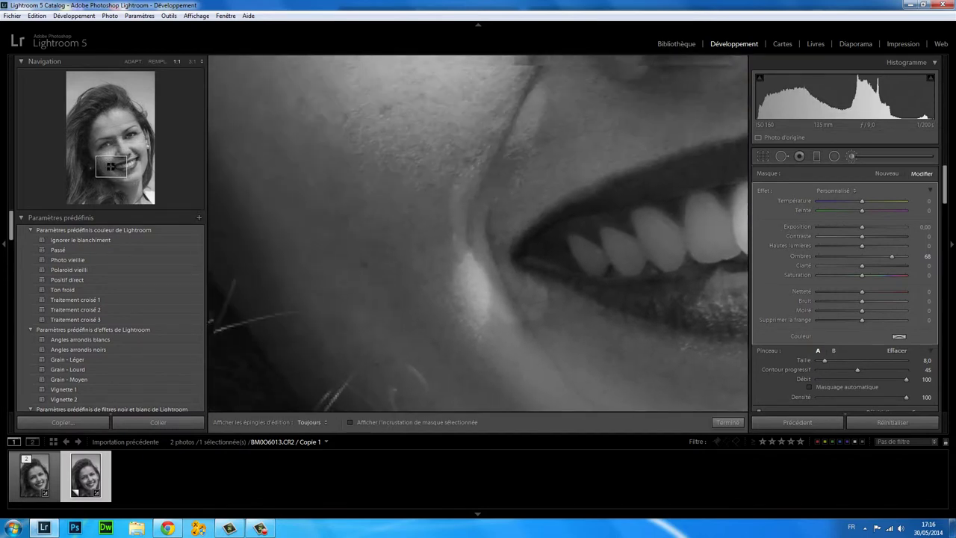
Brighten the skin along the smile fold with the Ombres +68 adjustment brush
{"action": "scroll", "coordinate": [442, 197], "scroll_direction": "up", "scroll_amount": 2}
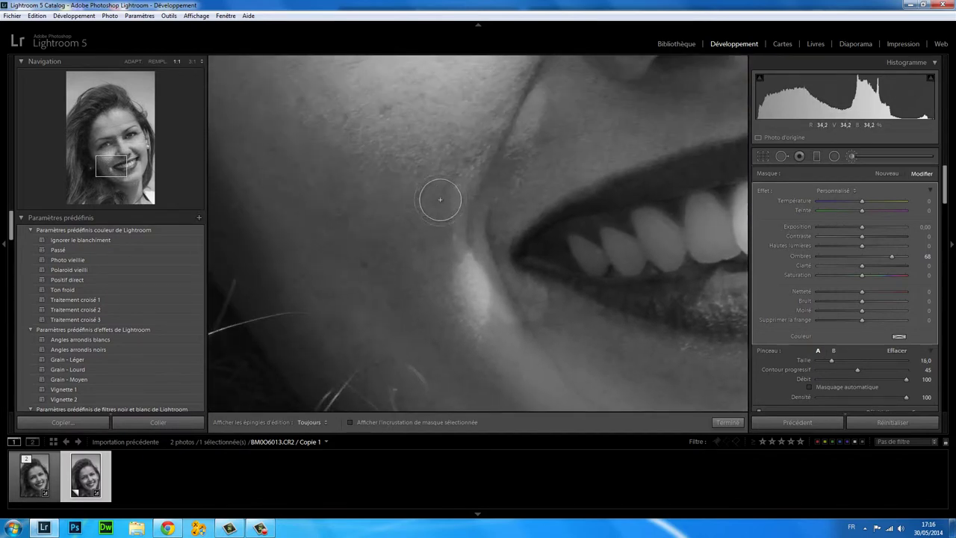
{"action": "key", "text": "h"}
{"action": "mouse_move", "coordinate": [435, 188]}
{"action": "left_mouse_down"}
{"action": "mouse_move", "coordinate": [421, 224]}
{"action": "mouse_move", "coordinate": [471, 211]}
{"action": "mouse_move", "coordinate": [377, 217]}
{"action": "mouse_move", "coordinate": [573, 333]}
{"action": "mouse_move", "coordinate": [514, 310]}
{"action": "left_mouse_up"}
{"action": "key", "text": "h"}
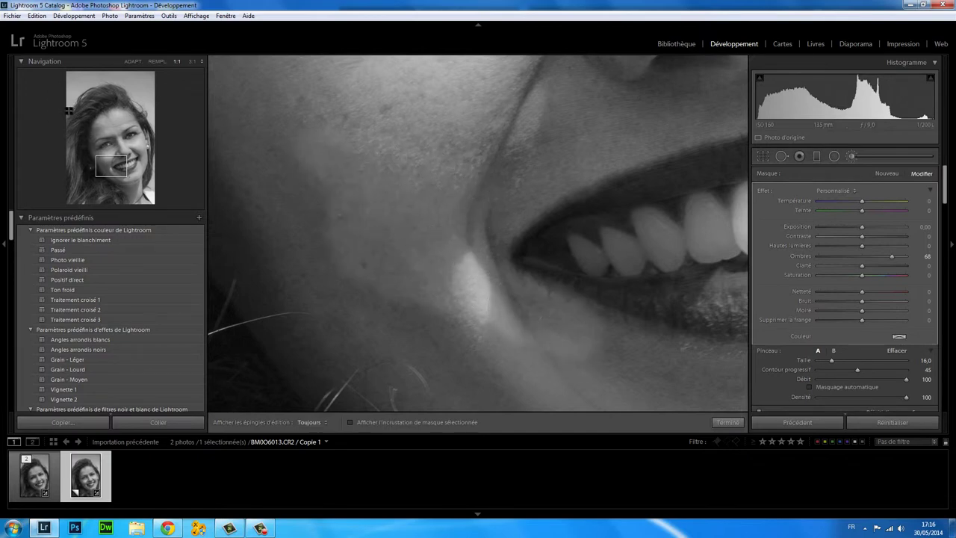
Lift the shadows just below the lower lip and on the chin skin
{"action": "left_click_drag", "start_coordinate": [128, 178], "coordinate": [137, 183]}
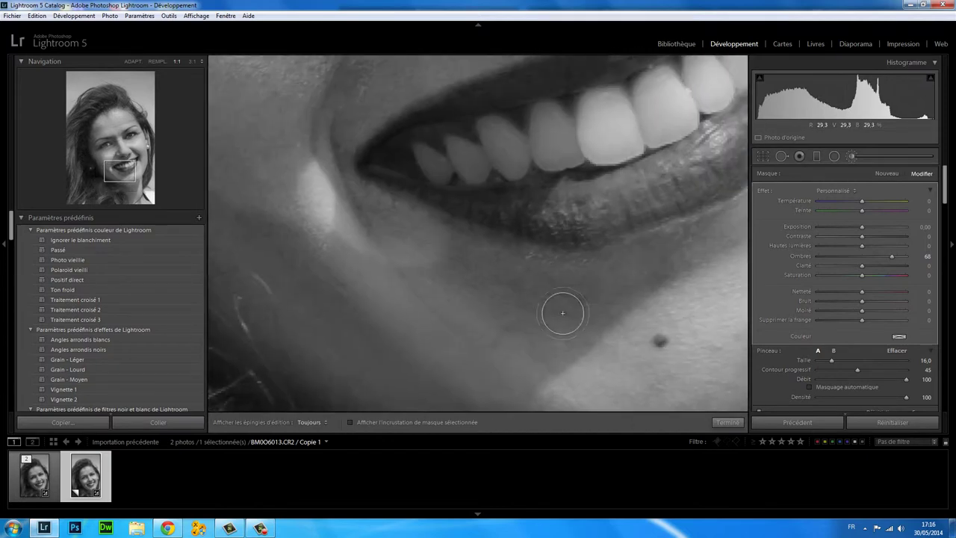
{"action": "key", "text": "h"}
{"action": "mouse_move", "coordinate": [491, 259]}
{"action": "left_mouse_down"}
{"action": "mouse_move", "coordinate": [620, 279]}
{"action": "mouse_move", "coordinate": [715, 224]}
{"action": "mouse_move", "coordinate": [693, 257]}
{"action": "mouse_move", "coordinate": [531, 380]}
{"action": "mouse_move", "coordinate": [535, 325]}
{"action": "mouse_move", "coordinate": [469, 316]}
{"action": "mouse_move", "coordinate": [374, 277]}
{"action": "mouse_move", "coordinate": [483, 316]}
{"action": "mouse_move", "coordinate": [486, 395]}
{"action": "mouse_move", "coordinate": [478, 384]}
{"action": "left_mouse_up"}
{"action": "left_click_drag", "start_coordinate": [131, 167], "coordinate": [130, 175]}
{"action": "mouse_move", "coordinate": [579, 244]}
{"action": "left_mouse_down"}
{"action": "mouse_move", "coordinate": [590, 261]}
{"action": "mouse_move", "coordinate": [587, 288]}
{"action": "mouse_move", "coordinate": [575, 293]}
{"action": "left_mouse_up"}
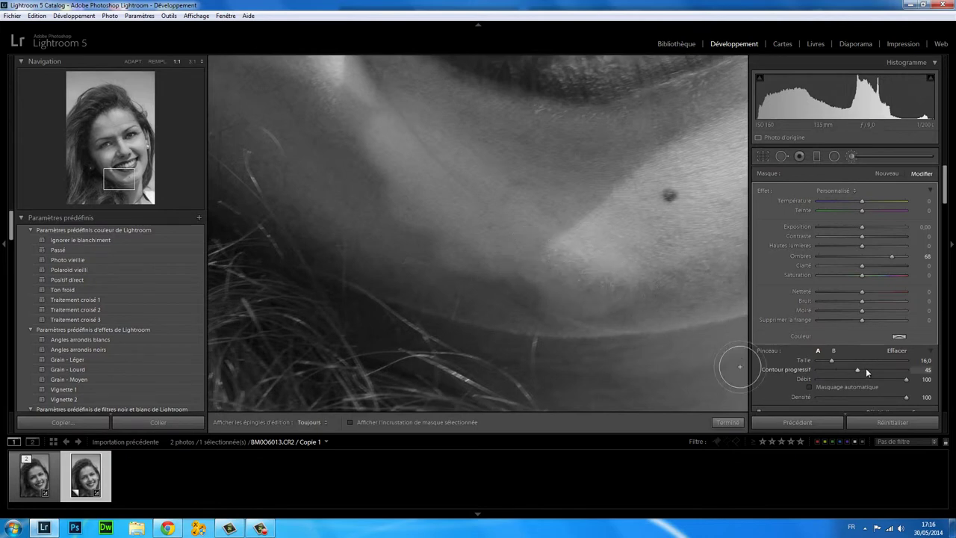
Set Contour progressif to 100, brighten more of the chin, then check the nose-and-cheek area
{"action": "left_click_drag", "start_coordinate": [904, 369], "coordinate": [915, 369]}
{"action": "key", "text": "h"}
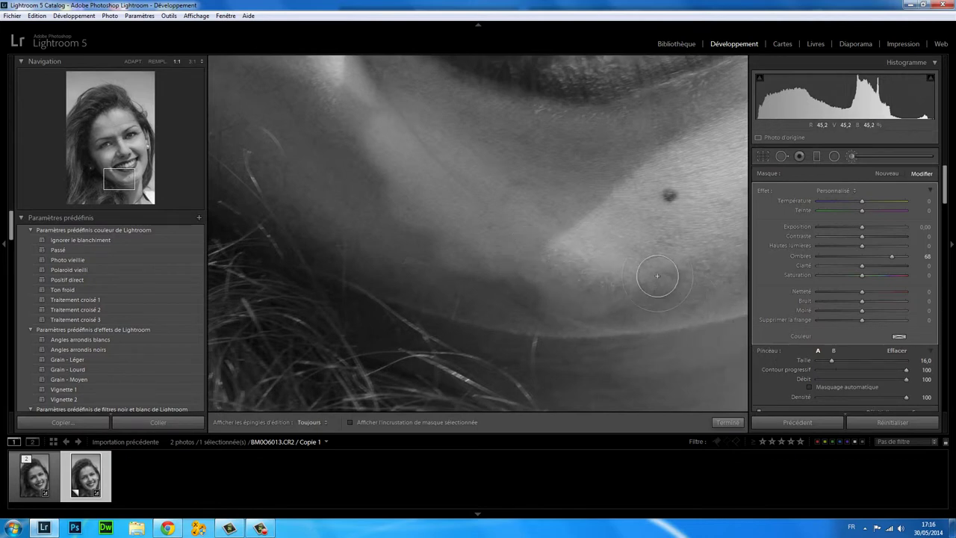
{"action": "mouse_move", "coordinate": [449, 281]}
{"action": "left_mouse_down"}
{"action": "mouse_move", "coordinate": [461, 284]}
{"action": "mouse_move", "coordinate": [299, 167]}
{"action": "mouse_move", "coordinate": [382, 190]}
{"action": "left_mouse_up"}
{"action": "key", "text": "h"}
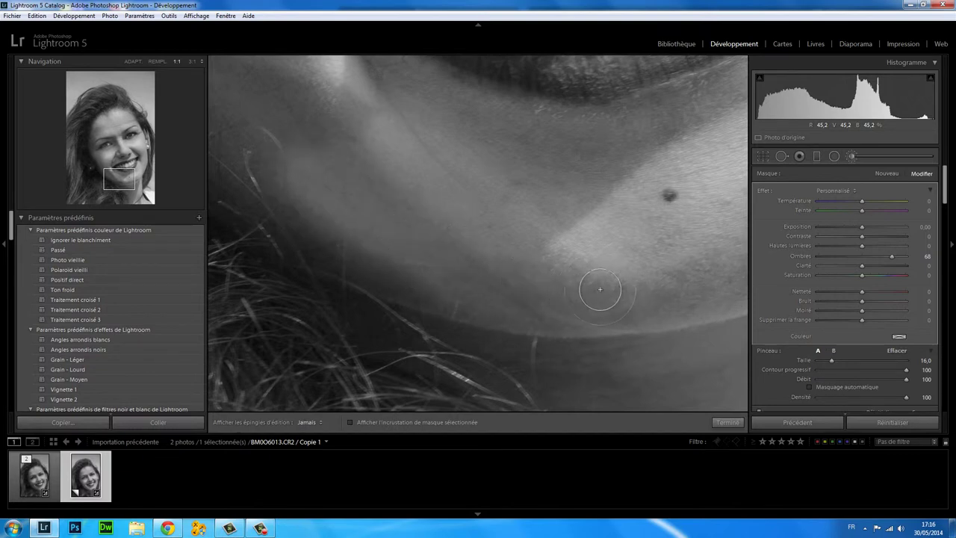
{"action": "left_click_drag", "start_coordinate": [130, 168], "coordinate": [115, 157]}
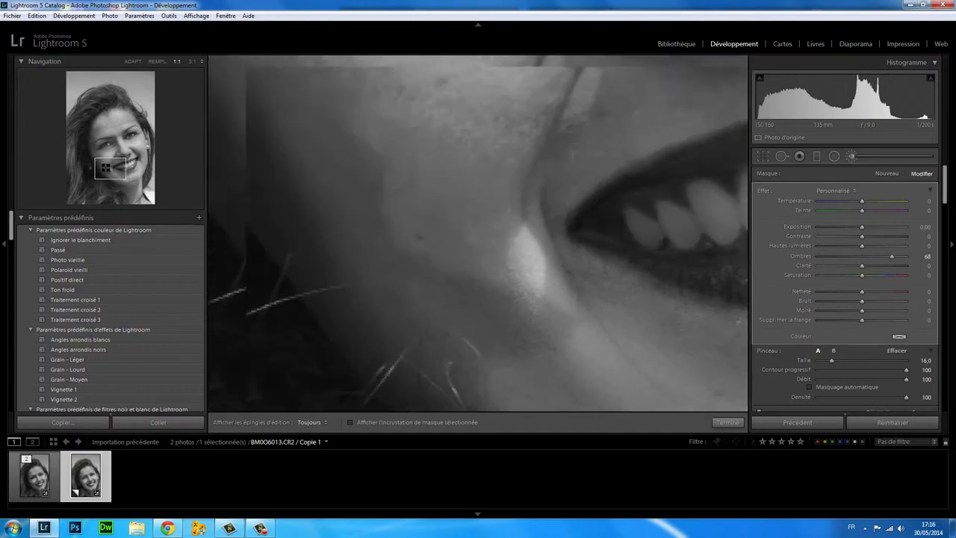
{"action": "key", "text": "h"}
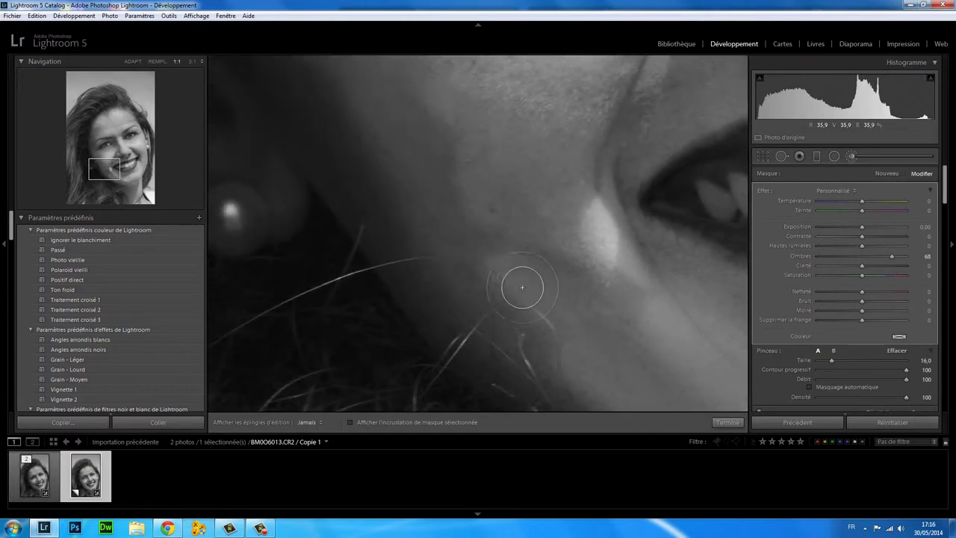
{"action": "key", "text": "h"}
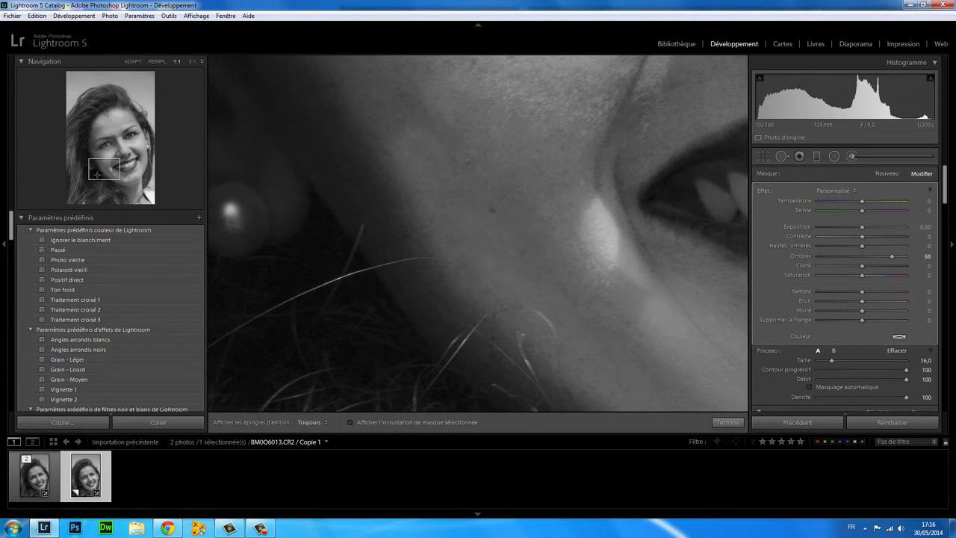
Check the painted mask with the red overlay, then lift shadows along the jaw and cheek
{"action": "key", "text": "h"}
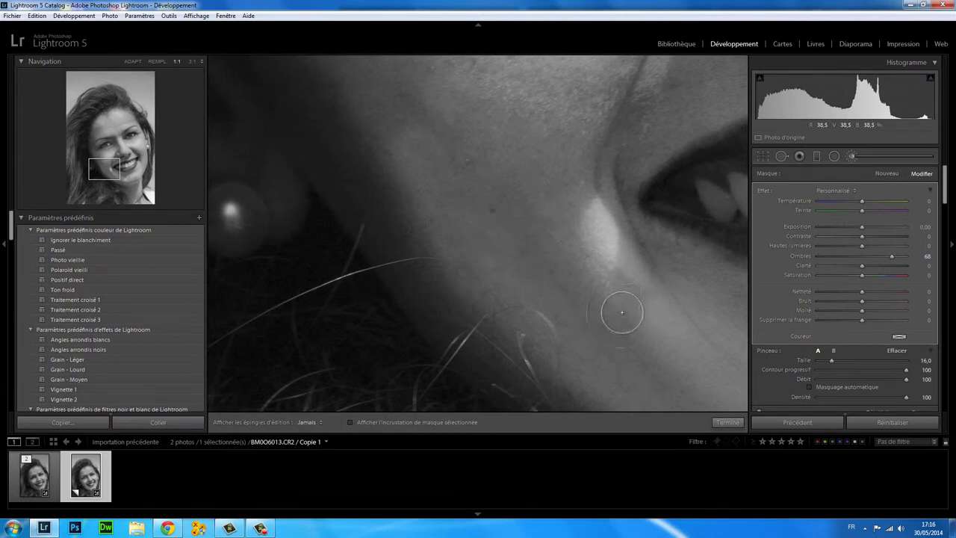
{"action": "key", "text": "h"}
{"action": "key", "text": "o"}
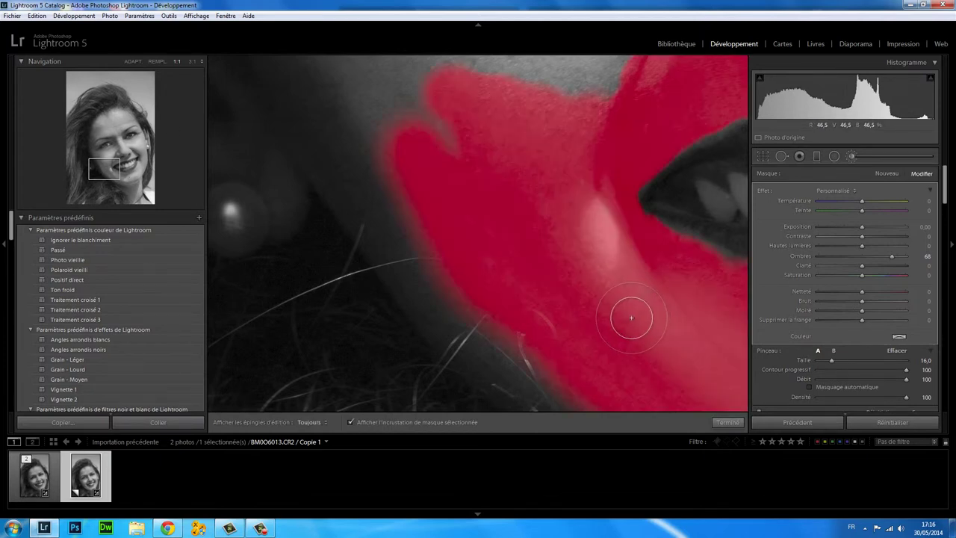
{"action": "key", "text": "o"}
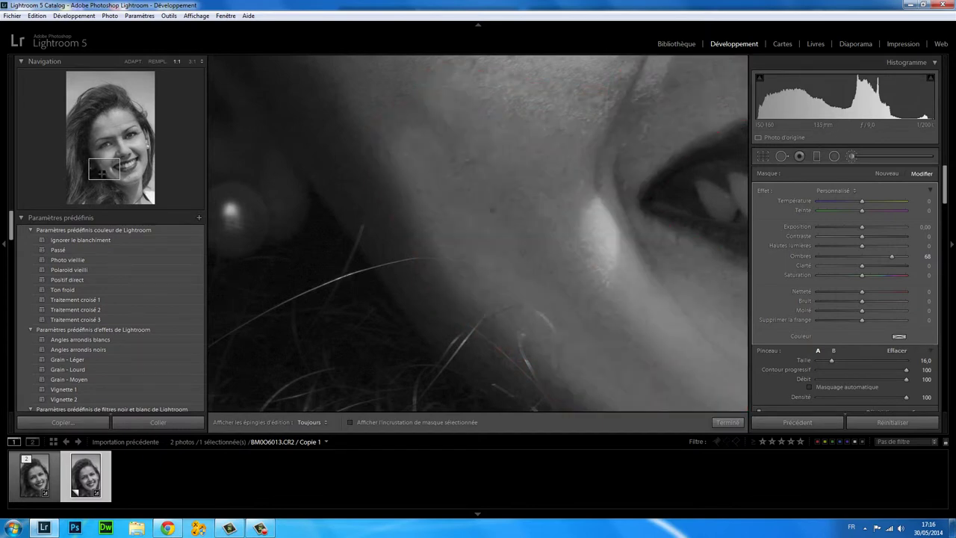
{"action": "left_click_drag", "start_coordinate": [102, 172], "coordinate": [93, 158]}
{"action": "key", "text": "h"}
{"action": "mouse_move", "coordinate": [707, 300]}
{"action": "left_mouse_down"}
{"action": "mouse_move", "coordinate": [598, 283]}
{"action": "mouse_move", "coordinate": [516, 239]}
{"action": "mouse_move", "coordinate": [587, 321]}
{"action": "mouse_move", "coordinate": [575, 337]}
{"action": "mouse_move", "coordinate": [452, 252]}
{"action": "mouse_move", "coordinate": [489, 207]}
{"action": "mouse_move", "coordinate": [602, 236]}
{"action": "mouse_move", "coordinate": [597, 175]}
{"action": "mouse_move", "coordinate": [551, 160]}
{"action": "mouse_move", "coordinate": [615, 124]}
{"action": "mouse_move", "coordinate": [500, 132]}
{"action": "mouse_move", "coordinate": [541, 198]}
{"action": "left_mouse_up"}
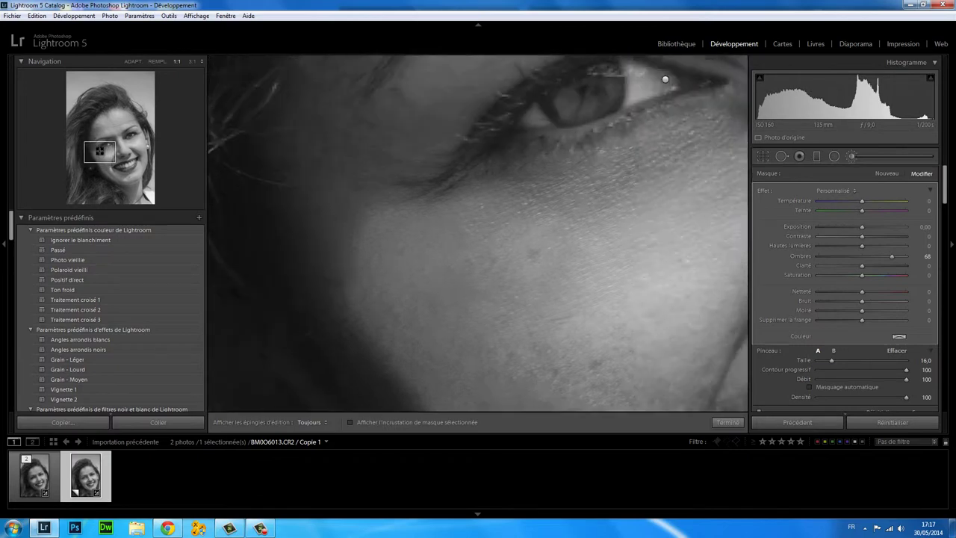
Brighten the skin under the eye and on the upper eyelid and brow
{"action": "left_click_drag", "start_coordinate": [94, 155], "coordinate": [102, 147]}
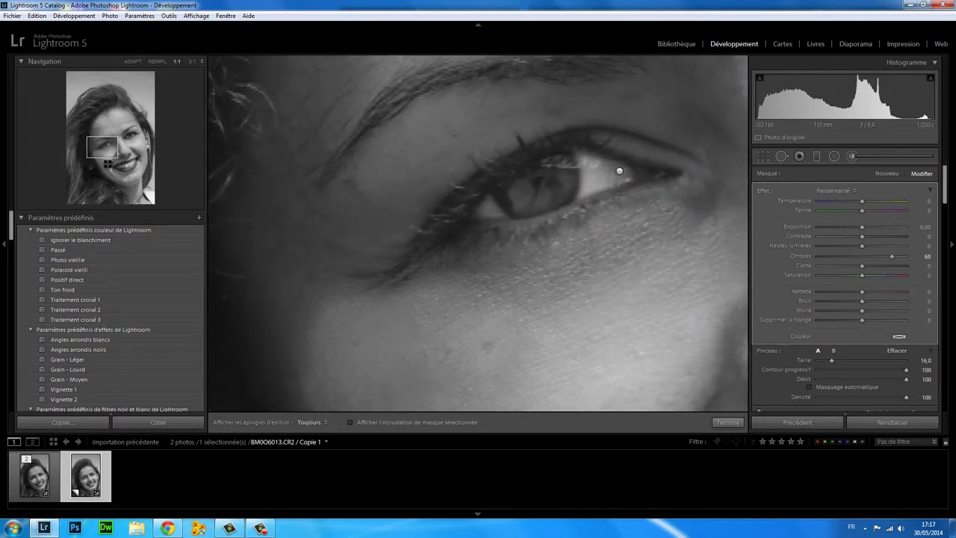
{"action": "mouse_move", "coordinate": [676, 219]}
{"action": "left_mouse_down"}
{"action": "mouse_move", "coordinate": [437, 298]}
{"action": "mouse_move", "coordinate": [652, 274]}
{"action": "left_mouse_up"}
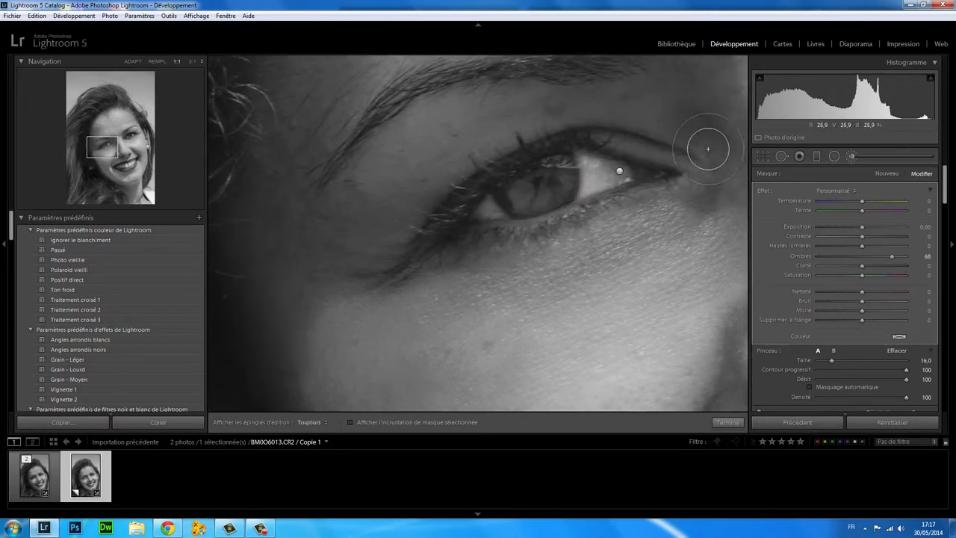
{"action": "mouse_move", "coordinate": [708, 147]}
{"action": "left_mouse_down"}
{"action": "mouse_move", "coordinate": [662, 92]}
{"action": "mouse_move", "coordinate": [486, 102]}
{"action": "mouse_move", "coordinate": [365, 182]}
{"action": "mouse_move", "coordinate": [401, 175]}
{"action": "mouse_move", "coordinate": [448, 137]}
{"action": "mouse_move", "coordinate": [341, 258]}
{"action": "mouse_move", "coordinate": [344, 275]}
{"action": "mouse_move", "coordinate": [380, 213]}
{"action": "mouse_move", "coordinate": [591, 82]}
{"action": "mouse_move", "coordinate": [739, 130]}
{"action": "mouse_move", "coordinate": [722, 216]}
{"action": "left_mouse_up"}
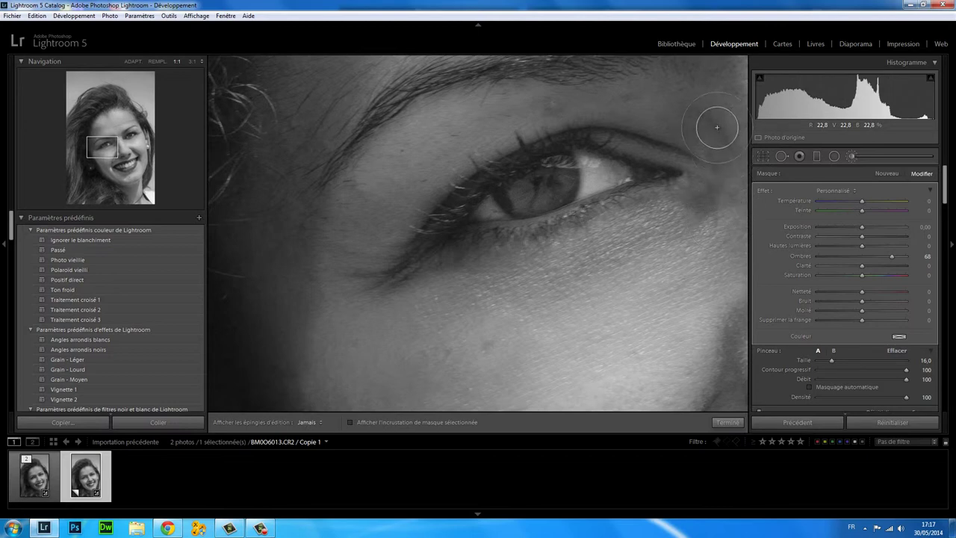
{"action": "key", "text": "h"}
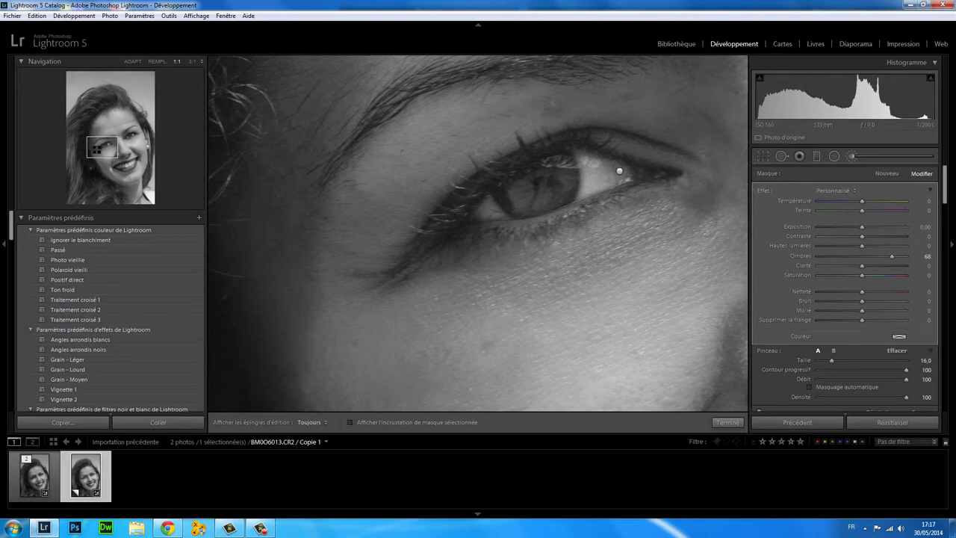
{"action": "left_click_drag", "start_coordinate": [96, 148], "coordinate": [106, 144]}
{"action": "key", "text": "h"}
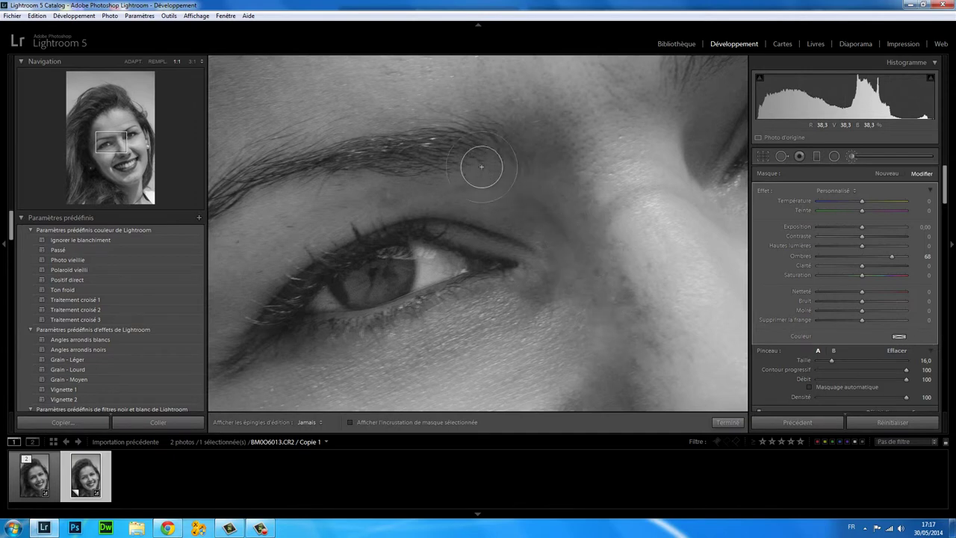
{"action": "key", "text": "h"}
Brighten the cheek edge and temple along the hairline, then fit the whole face with ADAPT
{"action": "left_click_drag", "start_coordinate": [107, 152], "coordinate": [80, 161]}
{"action": "key", "text": "h"}
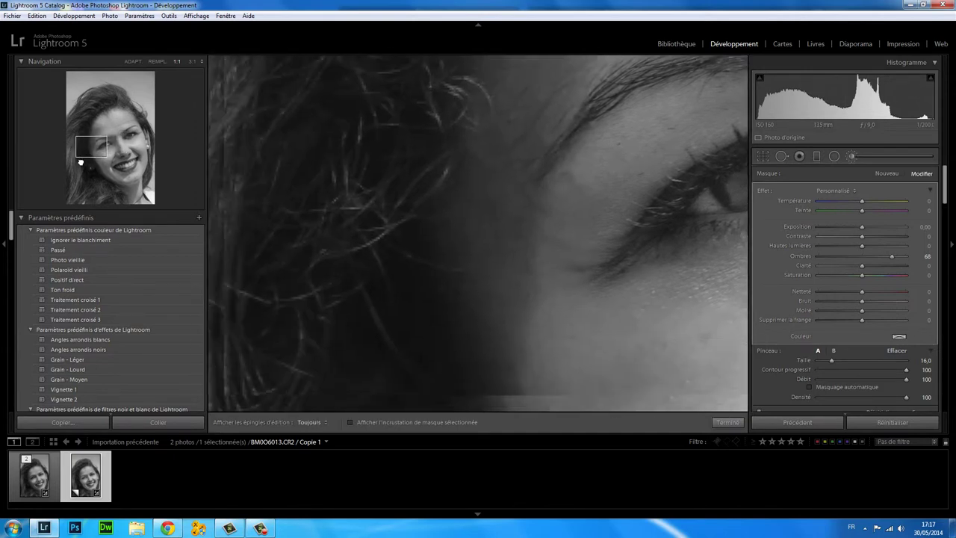
{"action": "mouse_move", "coordinate": [656, 164]}
{"action": "left_mouse_down"}
{"action": "mouse_move", "coordinate": [620, 278]}
{"action": "mouse_move", "coordinate": [600, 137]}
{"action": "mouse_move", "coordinate": [612, 160]}
{"action": "left_mouse_up"}
{"action": "key", "text": "h"}
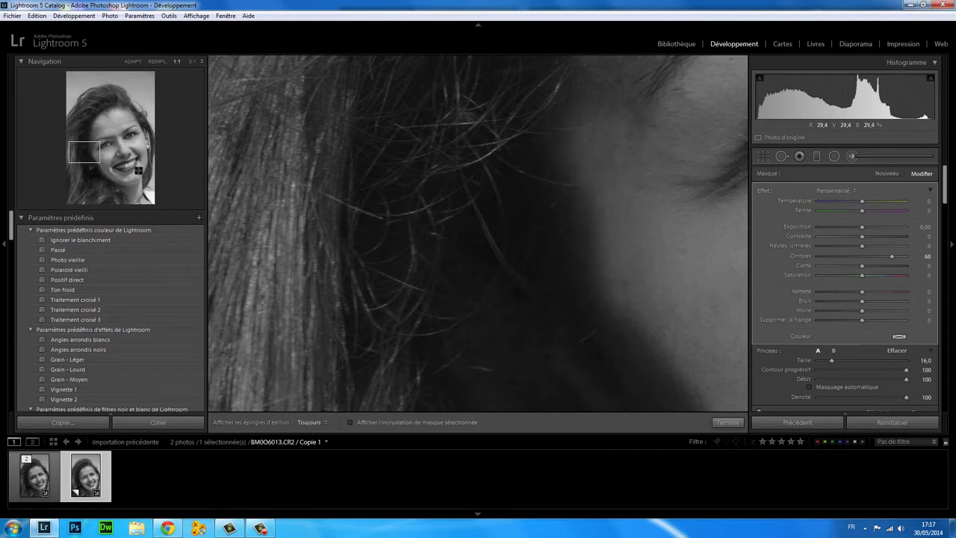
{"action": "left_click_drag", "start_coordinate": [92, 152], "coordinate": [103, 135]}
{"action": "key", "text": "h"}
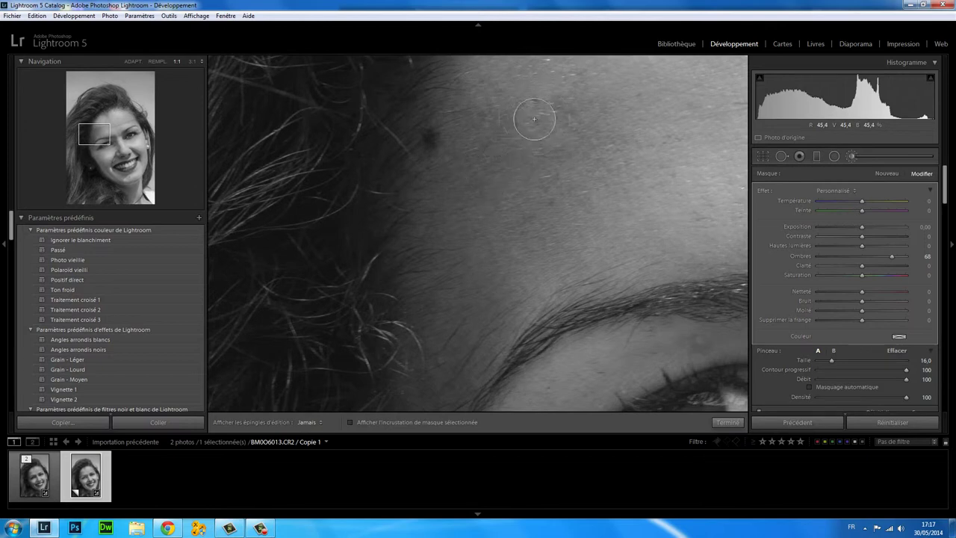
{"action": "mouse_move", "coordinate": [465, 171]}
{"action": "left_mouse_down"}
{"action": "mouse_move", "coordinate": [433, 220]}
{"action": "mouse_move", "coordinate": [437, 361]}
{"action": "mouse_move", "coordinate": [561, 171]}
{"action": "mouse_move", "coordinate": [550, 182]}
{"action": "mouse_move", "coordinate": [506, 160]}
{"action": "mouse_move", "coordinate": [574, 268]}
{"action": "mouse_move", "coordinate": [463, 352]}
{"action": "left_mouse_up"}
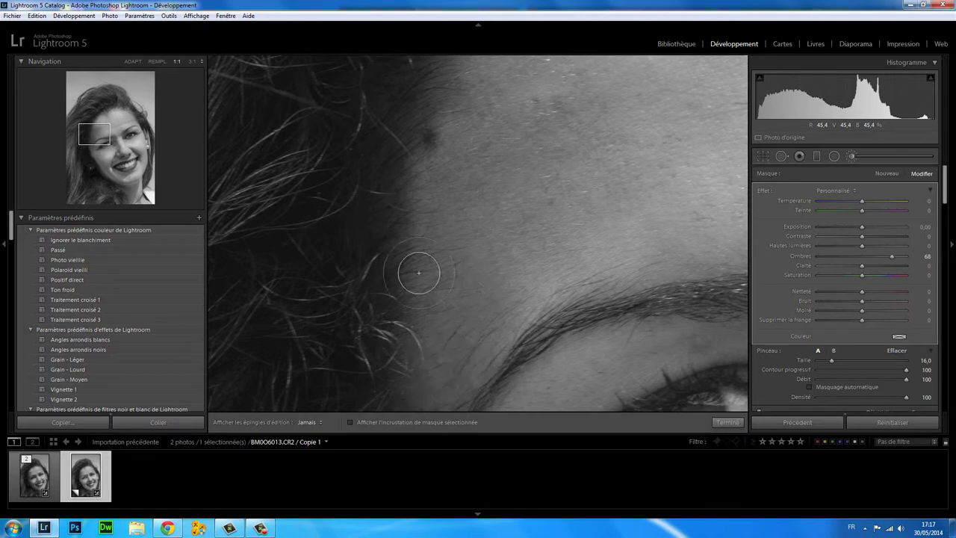
{"action": "key", "text": "h"}
{"action": "left_click_drag", "start_coordinate": [100, 136], "coordinate": [102, 152]}
{"action": "key", "text": "h"}
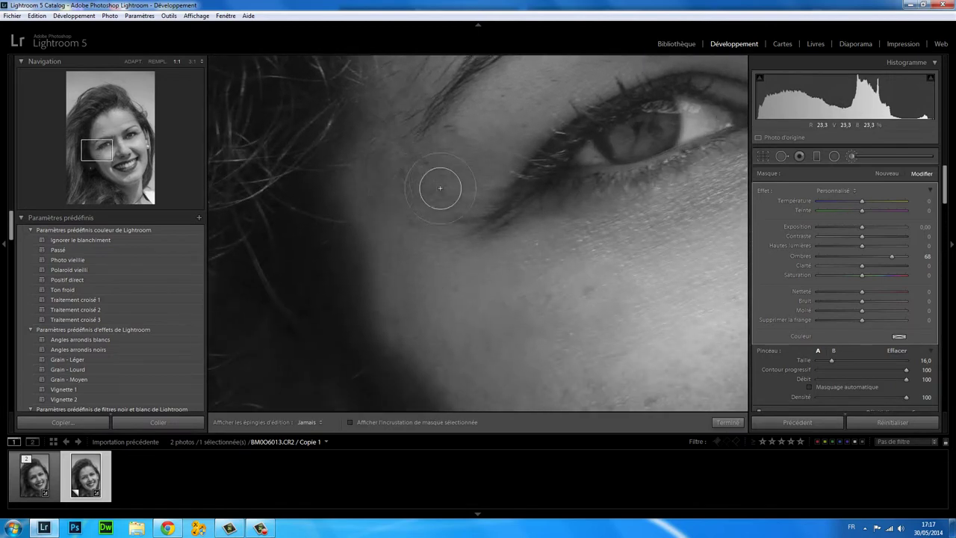
{"action": "left_click", "coordinate": [133, 61]}
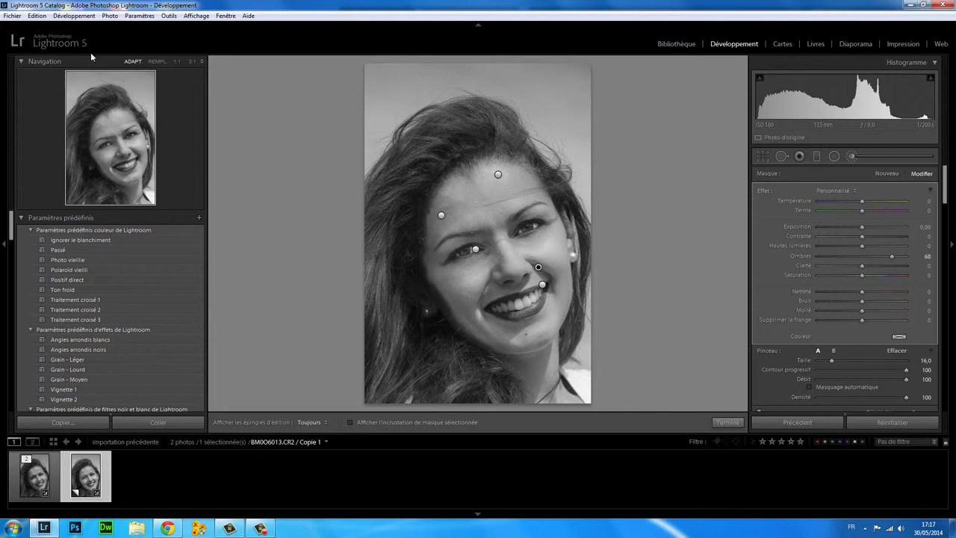
Set brush Taille to 9, inspect forehead and chin at 1:1, then return to ADAPT. view
{"action": "left_click", "coordinate": [157, 62]}
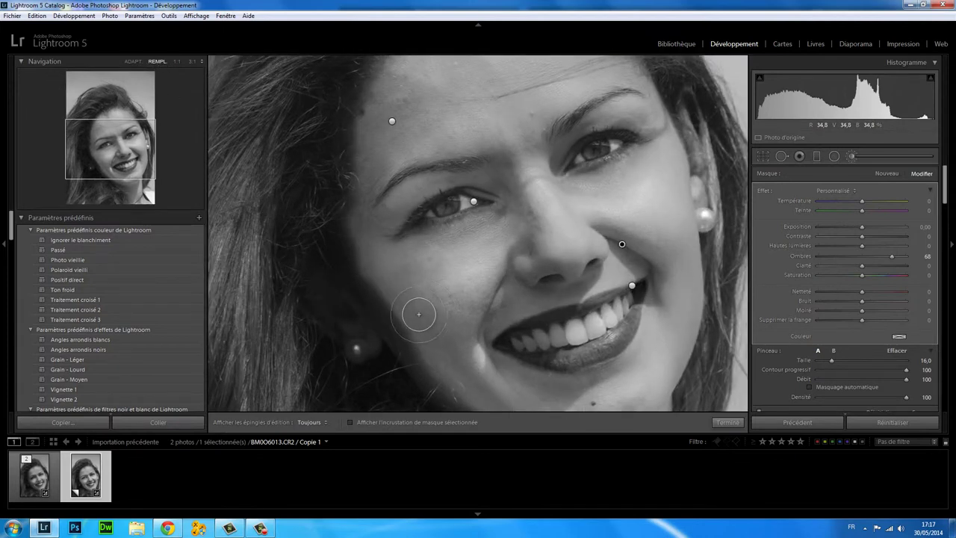
{"action": "scroll", "coordinate": [415, 309], "scroll_direction": "down", "scroll_amount": 4}
{"action": "key", "text": "h"}
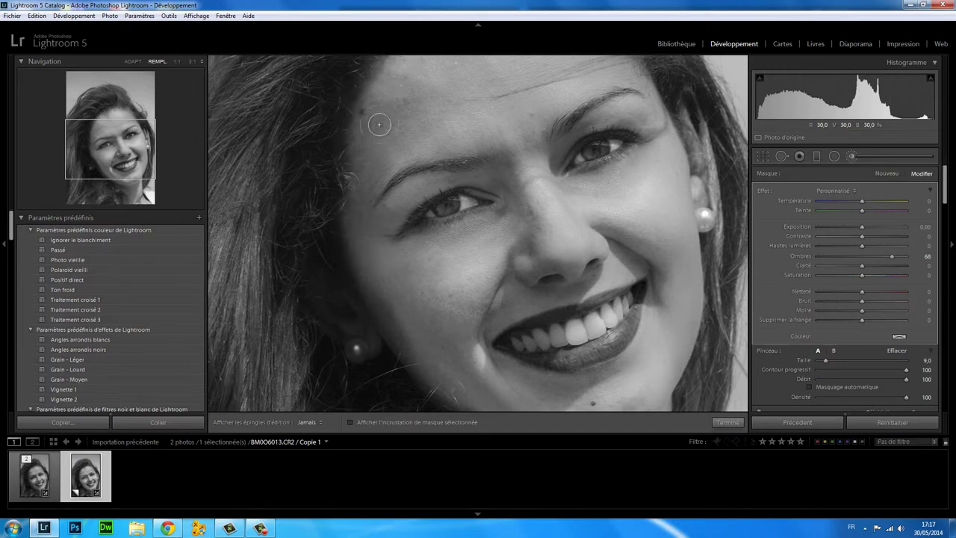
{"action": "left_click", "coordinate": [133, 124]}
{"action": "left_click_drag", "start_coordinate": [133, 124], "coordinate": [127, 190]}
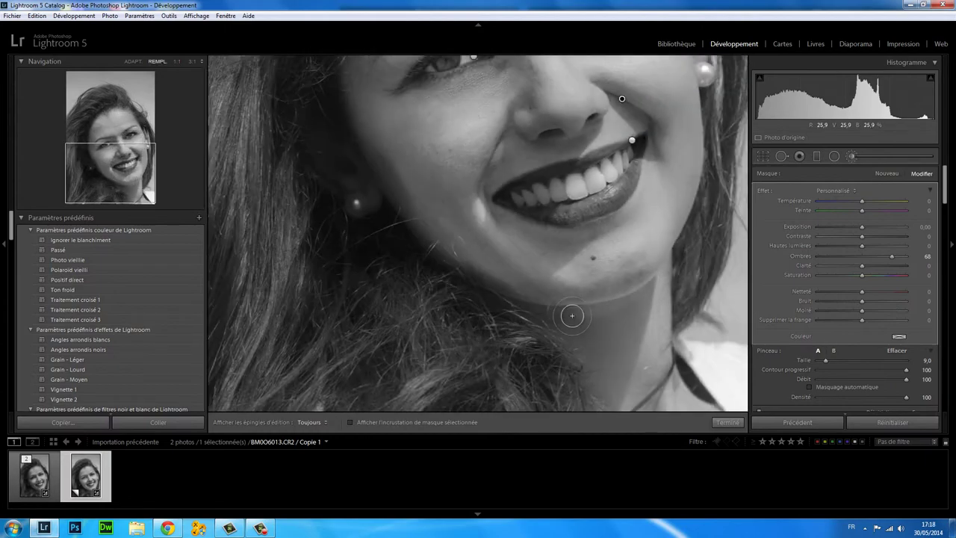
{"action": "key", "text": "h"}
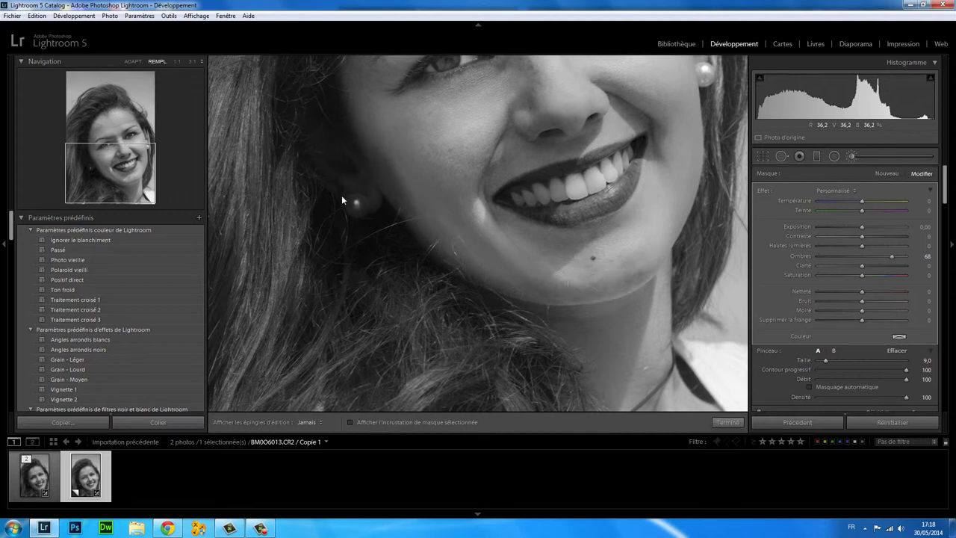
{"action": "left_click", "coordinate": [133, 62]}
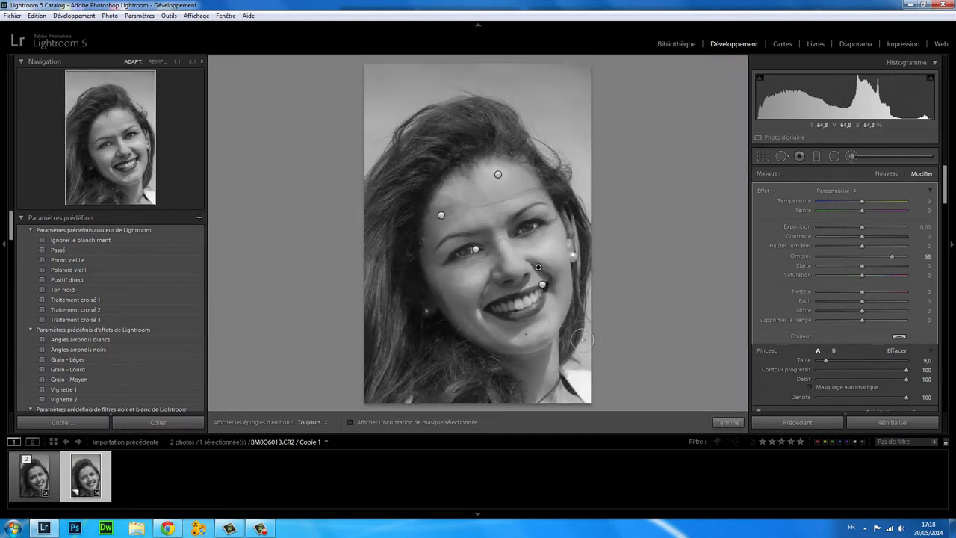
Close the previous session with Terminé and zoom to 1:1 on the nose and mouth
{"action": "left_click", "coordinate": [728, 423]}
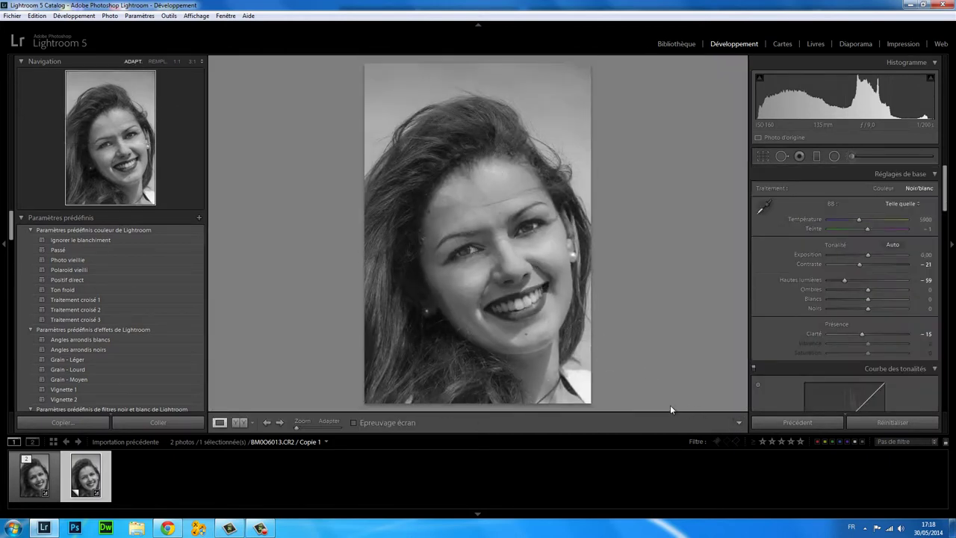
{"action": "left_click", "coordinate": [543, 286]}
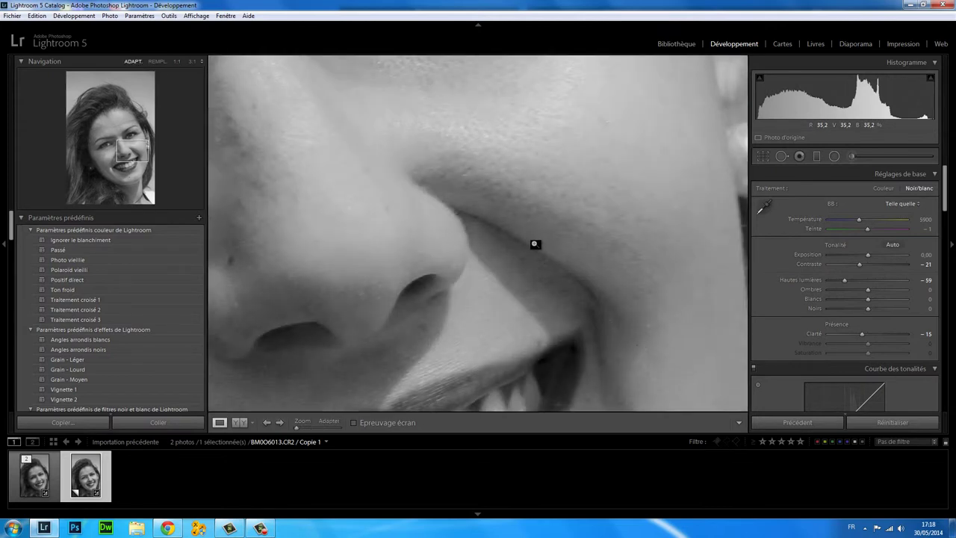
{"action": "left_click", "coordinate": [538, 243]}
{"action": "left_click", "coordinate": [552, 278]}
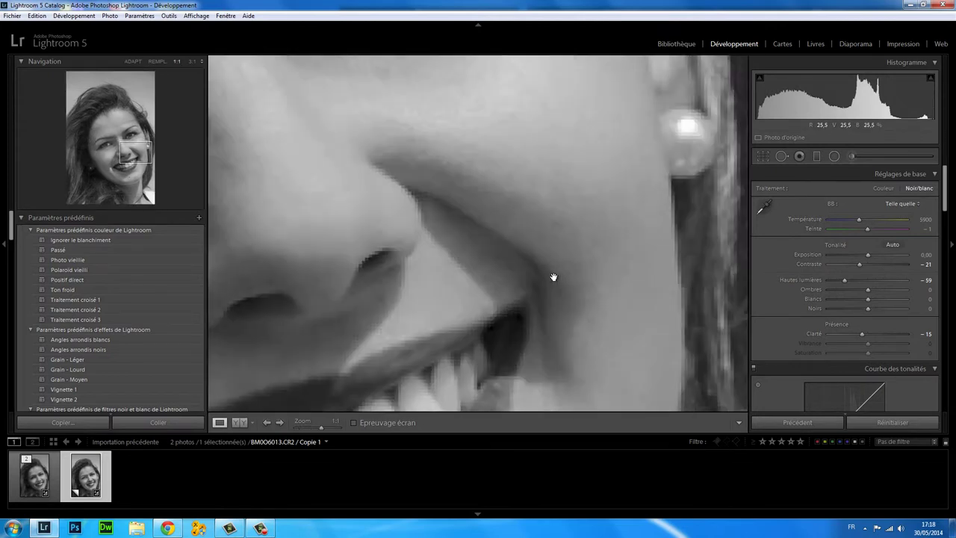
Heal the blemish beside the nostril with Spot Removal, sourcing it from clean cheek skin
{"action": "left_click", "coordinate": [781, 157]}
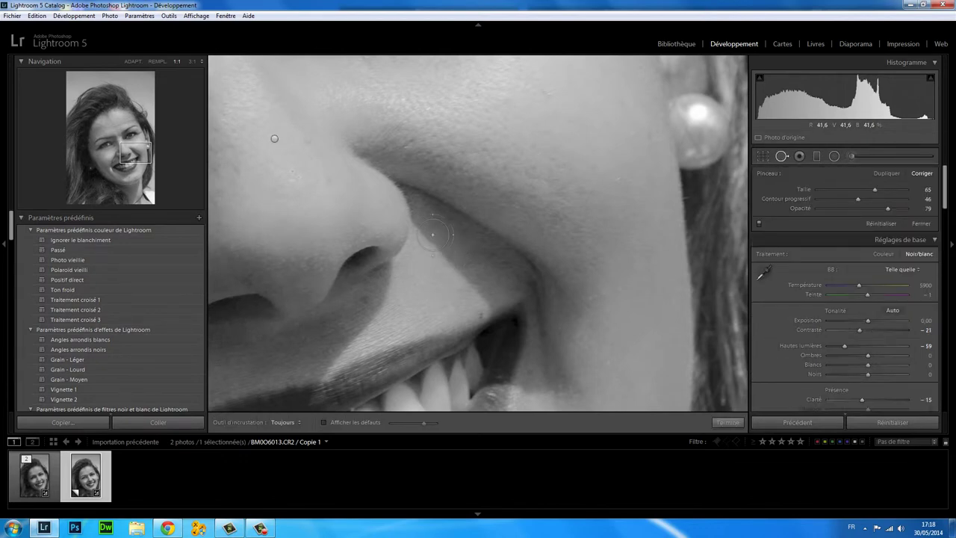
{"action": "left_click_drag", "start_coordinate": [431, 235], "coordinate": [481, 285]}
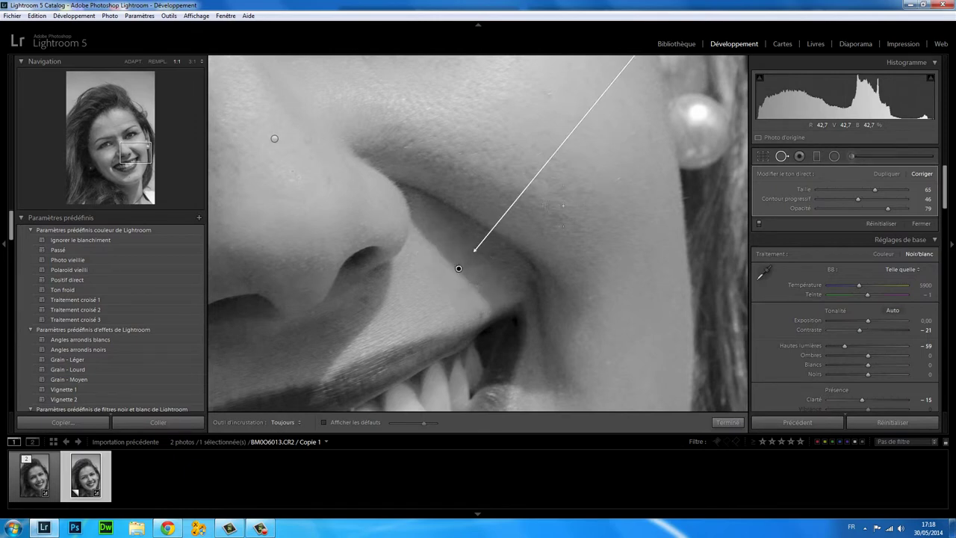
{"action": "left_click", "coordinate": [131, 62]}
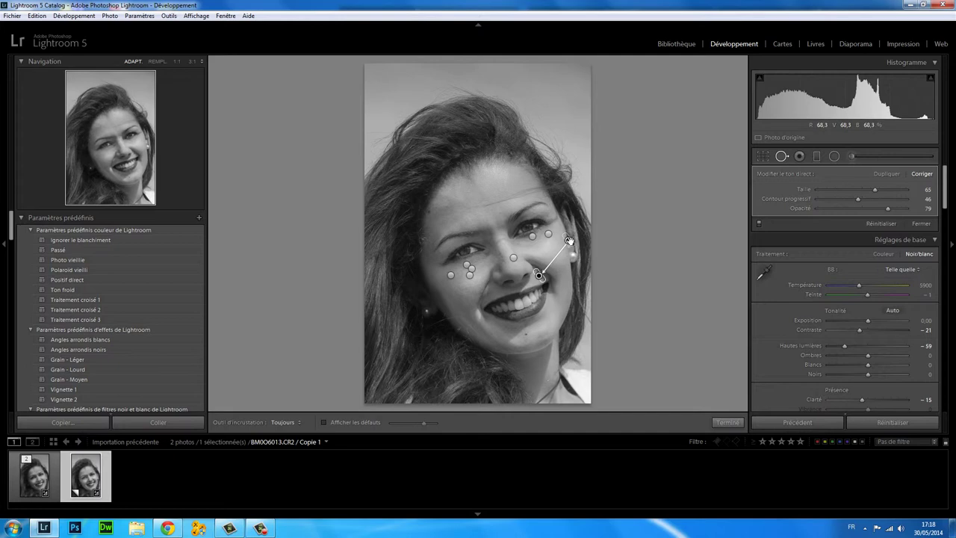
{"action": "left_click_drag", "start_coordinate": [569, 240], "coordinate": [550, 255]}
{"action": "left_click", "coordinate": [176, 61]}
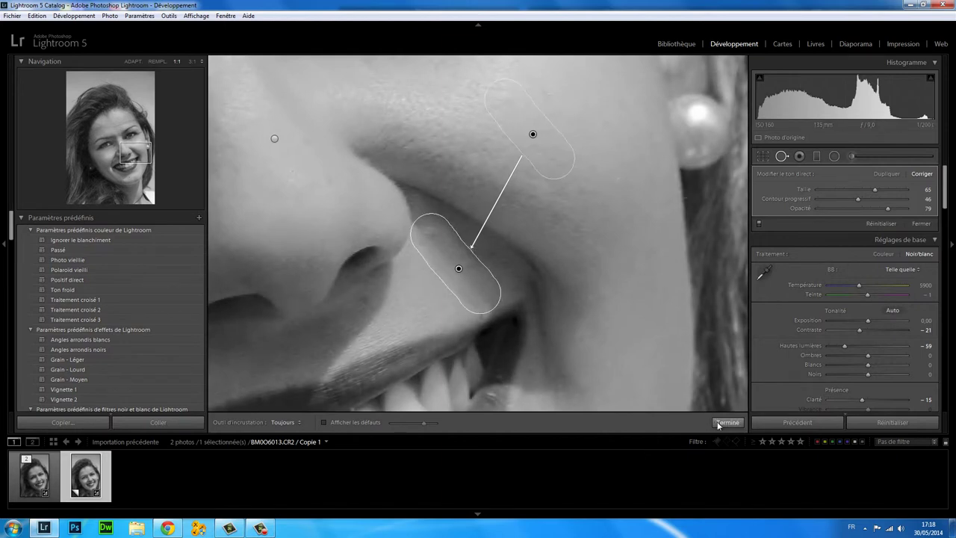
{"action": "left_click", "coordinate": [719, 423]}
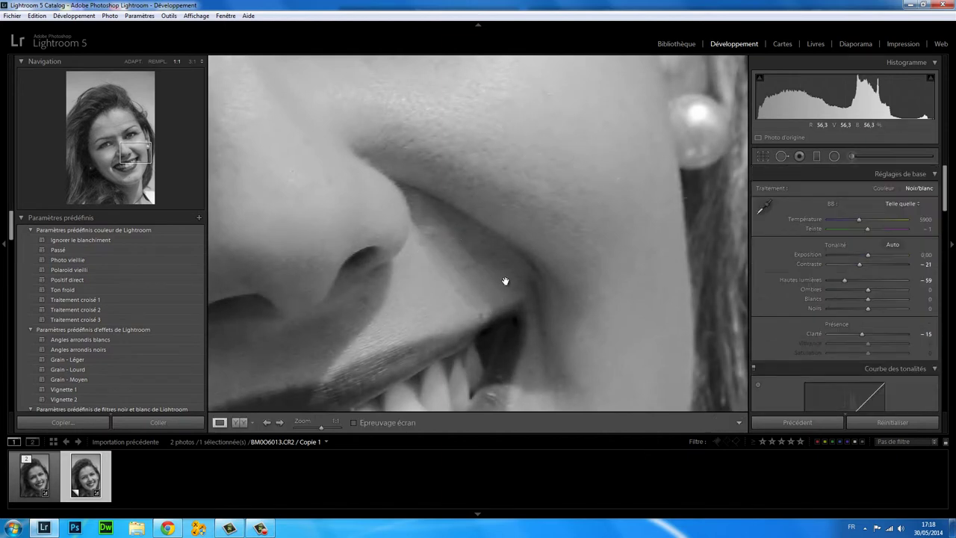
{"action": "left_click", "coordinate": [783, 156]}
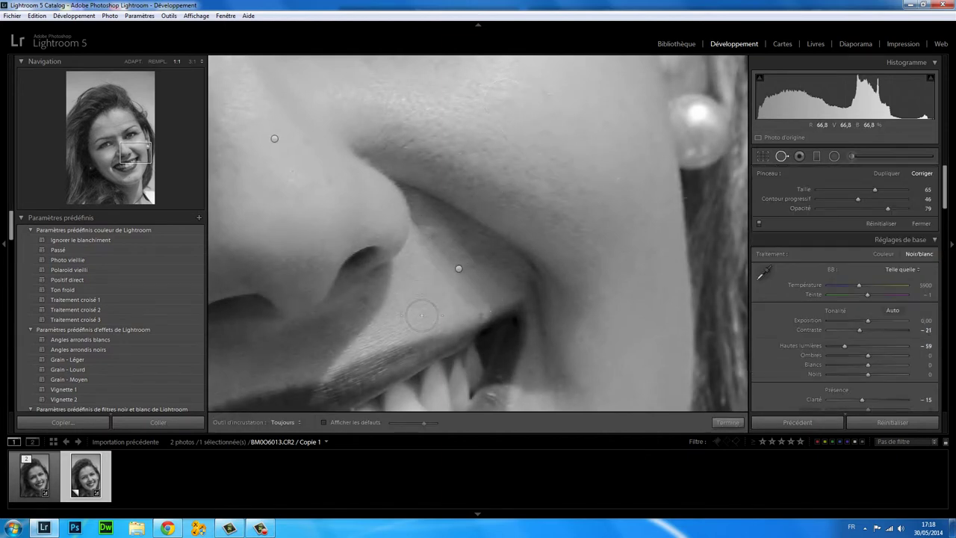
Heal the cheek spot beside the nose, moving its source from the forehead to the cheek
{"action": "mouse_move", "coordinate": [428, 310]}
{"action": "left_mouse_down"}
{"action": "mouse_move", "coordinate": [431, 259]}
{"action": "mouse_move", "coordinate": [482, 285]}
{"action": "mouse_move", "coordinate": [475, 295]}
{"action": "left_mouse_up"}
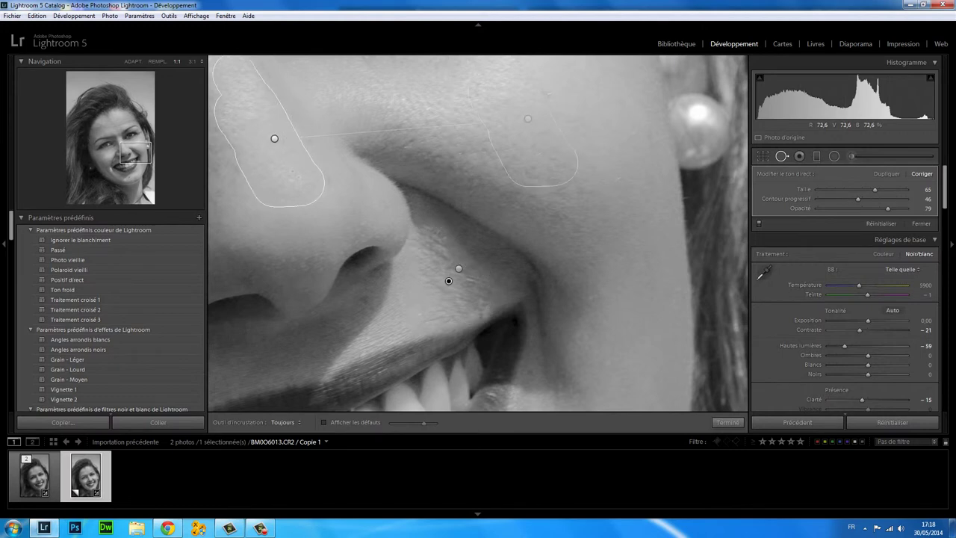
{"action": "left_click", "coordinate": [133, 62]}
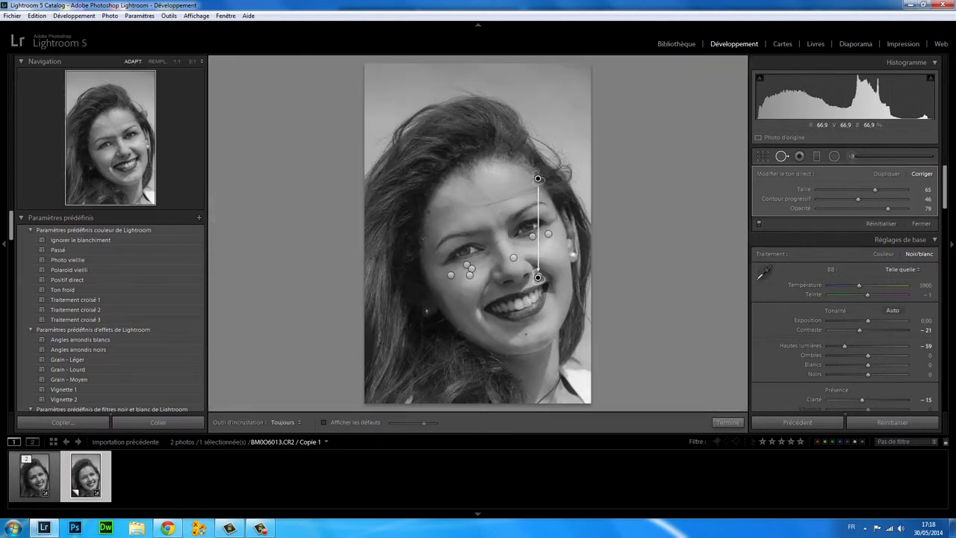
{"action": "left_click_drag", "start_coordinate": [539, 178], "coordinate": [551, 258]}
{"action": "left_click", "coordinate": [728, 422]}
Inspect the mouth, teeth and chin mole at 1:1, then zoom back out to fit
{"action": "left_click", "coordinate": [554, 291]}
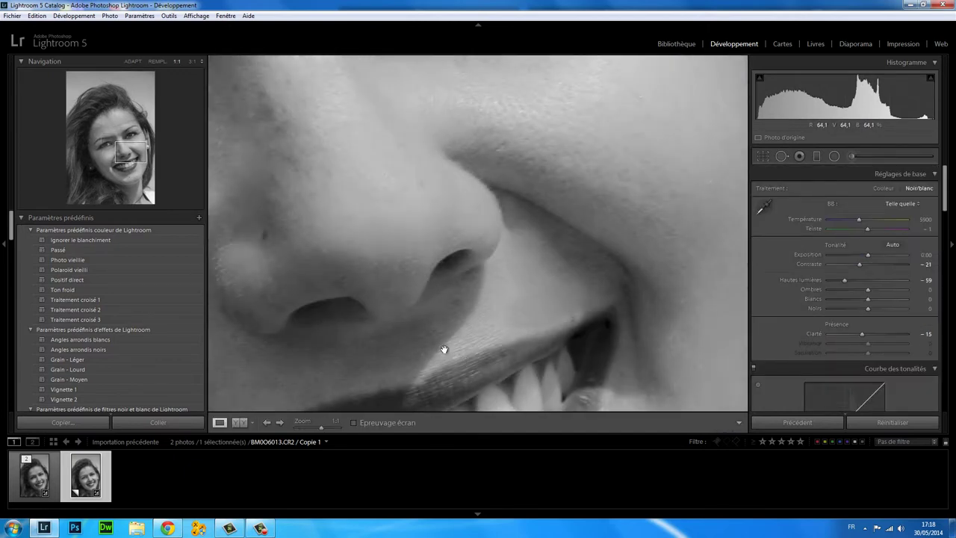
{"action": "mouse_move", "coordinate": [470, 341]}
{"action": "left_mouse_down"}
{"action": "mouse_move", "coordinate": [496, 242]}
{"action": "mouse_move", "coordinate": [558, 116]}
{"action": "left_mouse_up"}
{"action": "left_click_drag", "start_coordinate": [604, 348], "coordinate": [517, 250]}
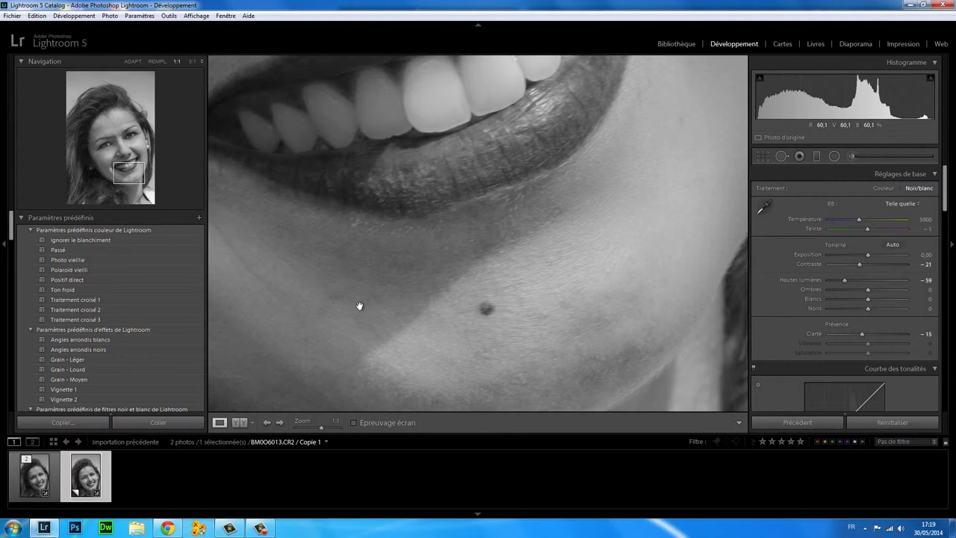
{"action": "left_click_drag", "start_coordinate": [502, 288], "coordinate": [504, 287]}
{"action": "key", "text": "ctrl+minus"}
{"action": "key", "text": "ctrl+minus"}
{"action": "key", "text": "ctrl+minus"}
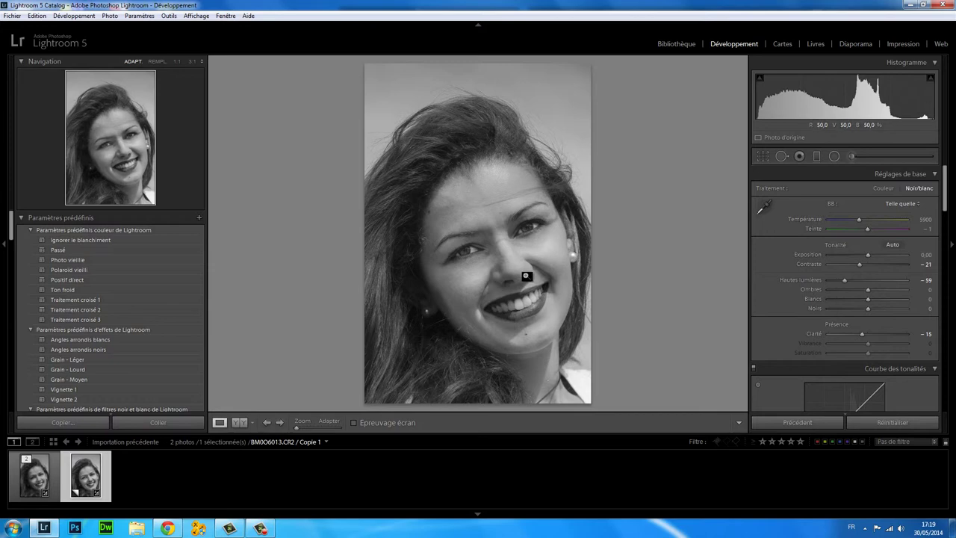
Preview the Avant/Après comparison, then create a new virtual copy from the filmstrip thumbnail
{"action": "left_click", "coordinate": [239, 422]}
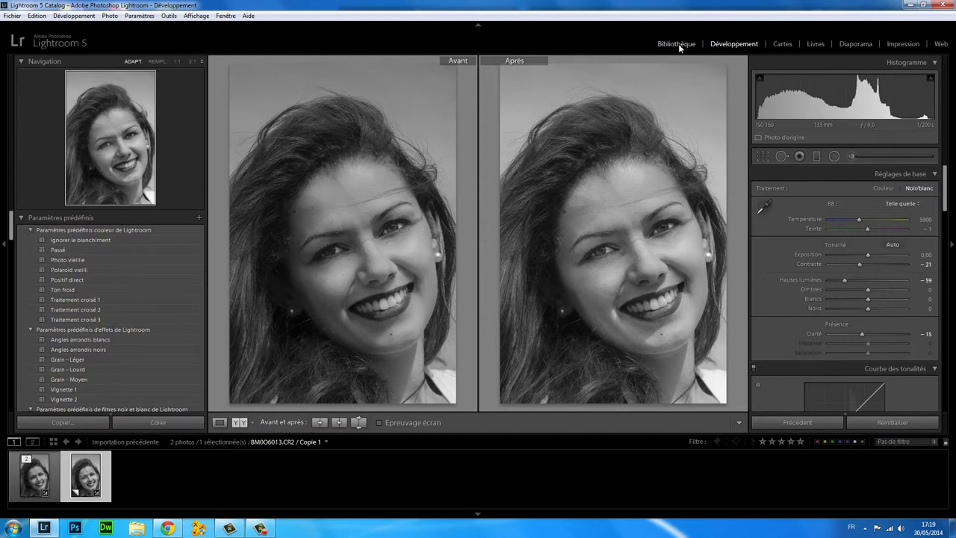
{"action": "left_click", "coordinate": [220, 423]}
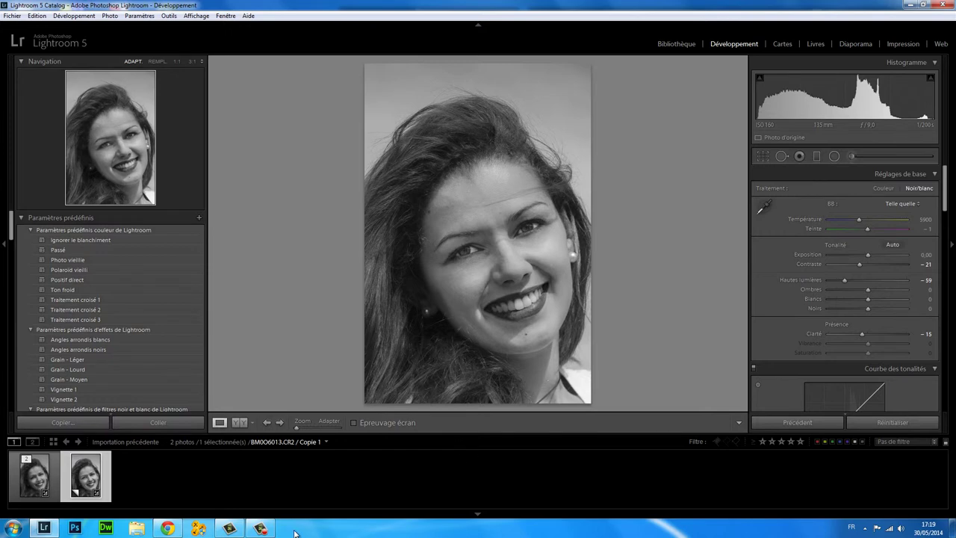
{"action": "right_click", "coordinate": [95, 472]}
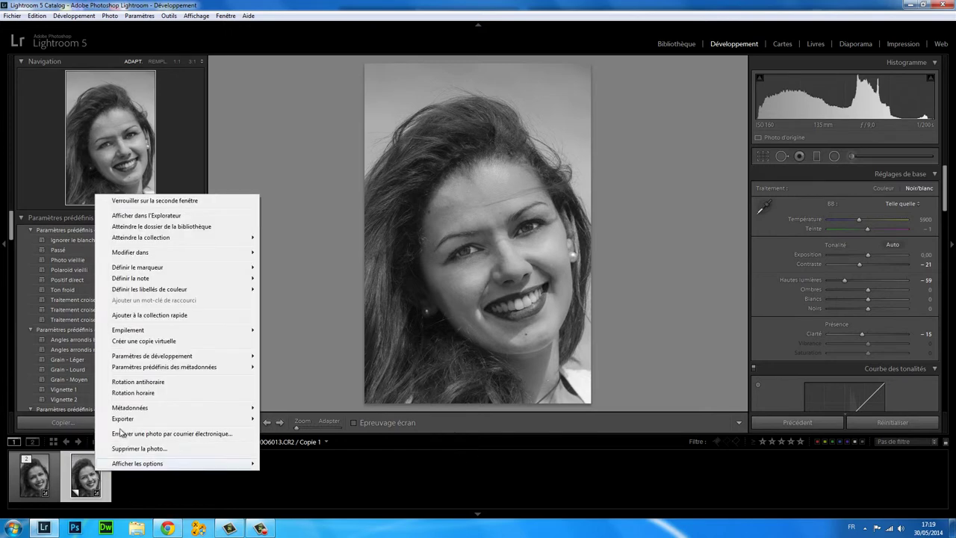
{"action": "left_click", "coordinate": [145, 342]}
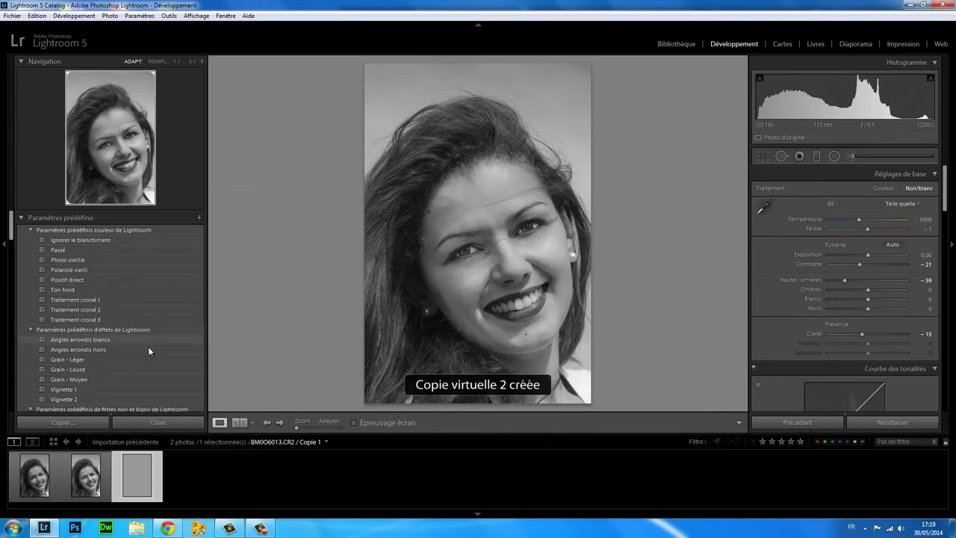
Set the new copy to Couleur treatment and compare the black-and-white copy before/after
{"action": "left_click", "coordinate": [902, 423]}
{"action": "left_click", "coordinate": [85, 475]}
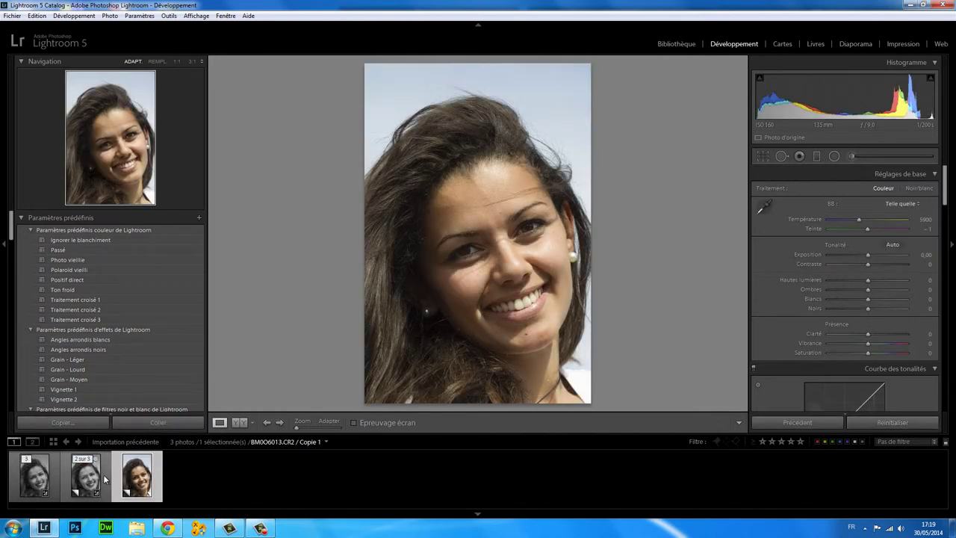
{"action": "left_click", "coordinate": [239, 423]}
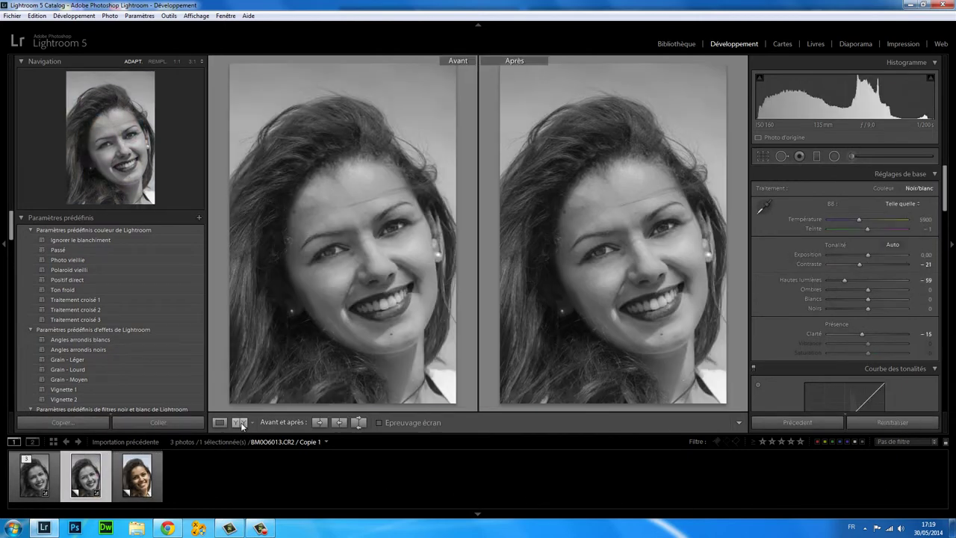
View the colour copy in the comparison, then raise Copie 1's Contraste to +15 in Loupe view
{"action": "left_click", "coordinate": [137, 481]}
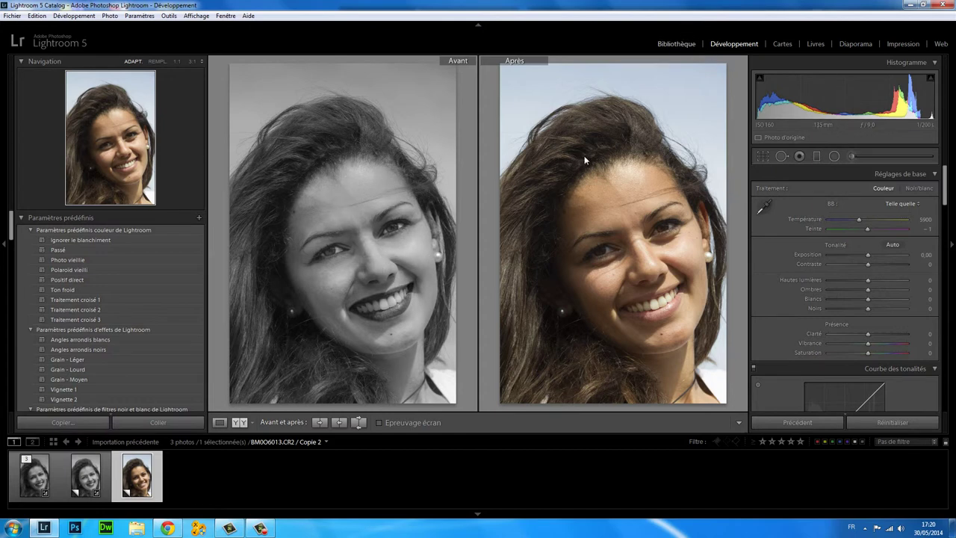
{"action": "left_click", "coordinate": [220, 422]}
{"action": "left_click", "coordinate": [94, 478]}
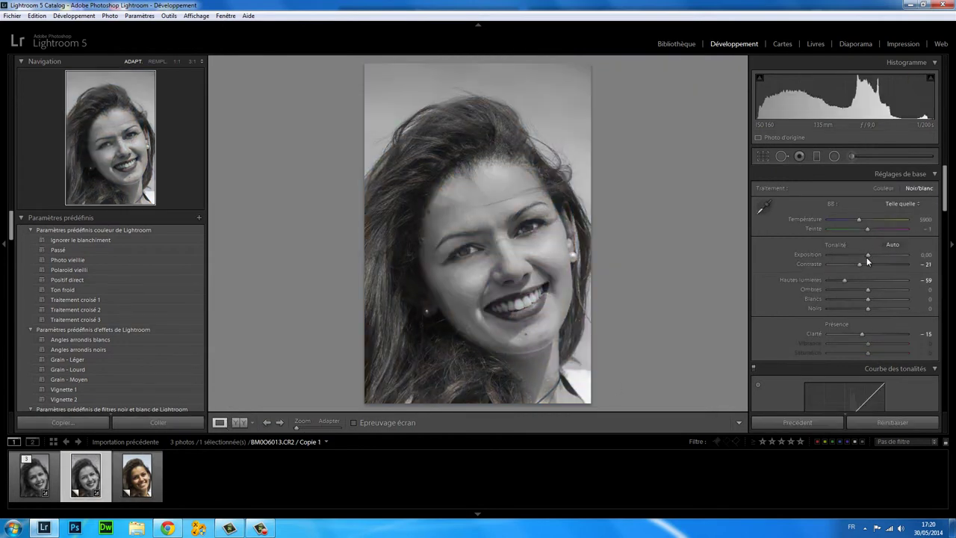
{"action": "mouse_move", "coordinate": [868, 265]}
{"action": "left_mouse_down"}
{"action": "mouse_move", "coordinate": [888, 264]}
{"action": "mouse_move", "coordinate": [873, 265]}
{"action": "left_mouse_up"}
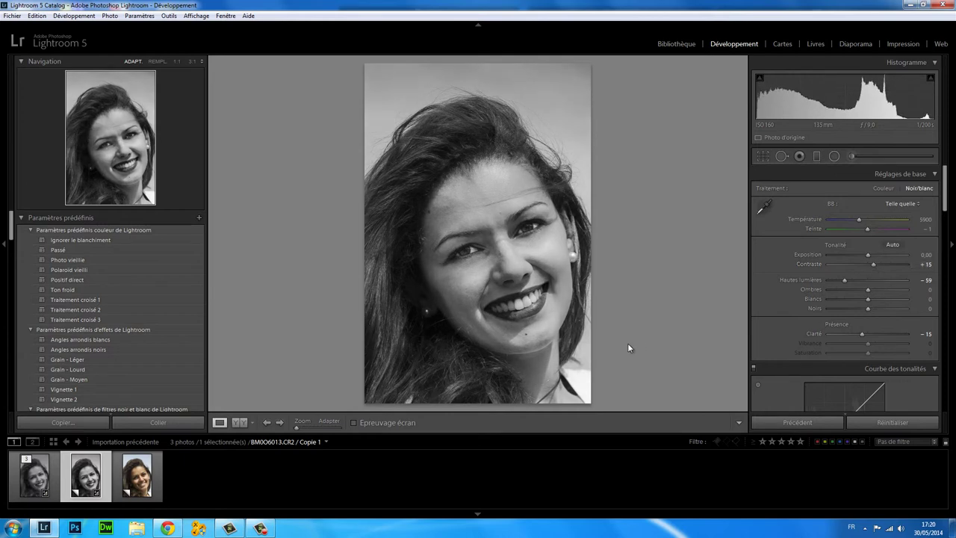
Lower Copie 1's Contraste to -18, flipping between it and the original to compare
{"action": "left_click", "coordinate": [41, 482]}
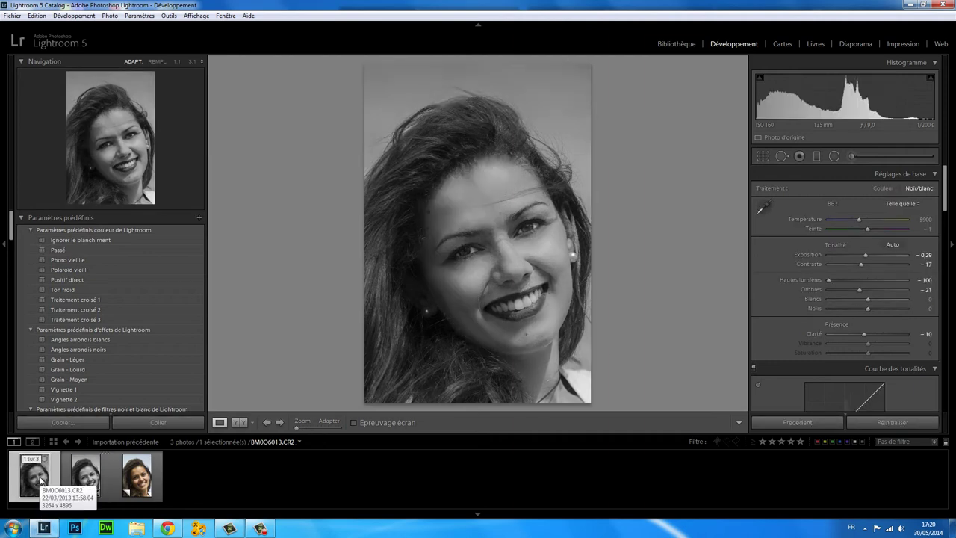
{"action": "left_click", "coordinate": [89, 479]}
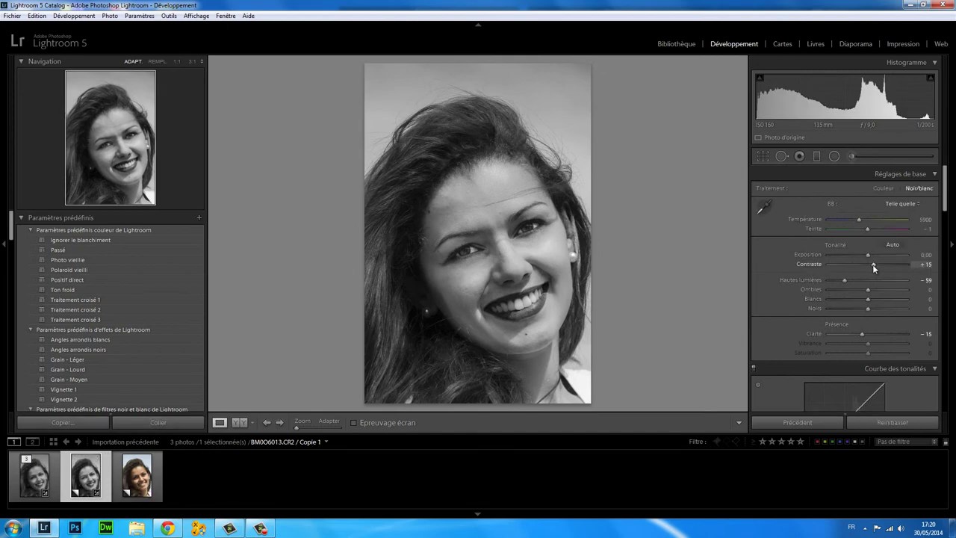
{"action": "left_click_drag", "start_coordinate": [872, 265], "coordinate": [859, 263]}
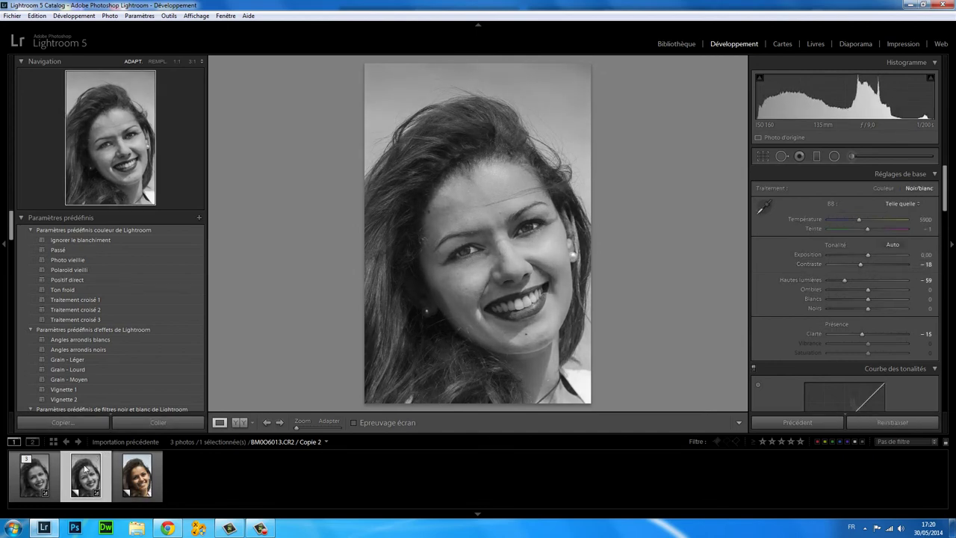
{"action": "left_click", "coordinate": [38, 478]}
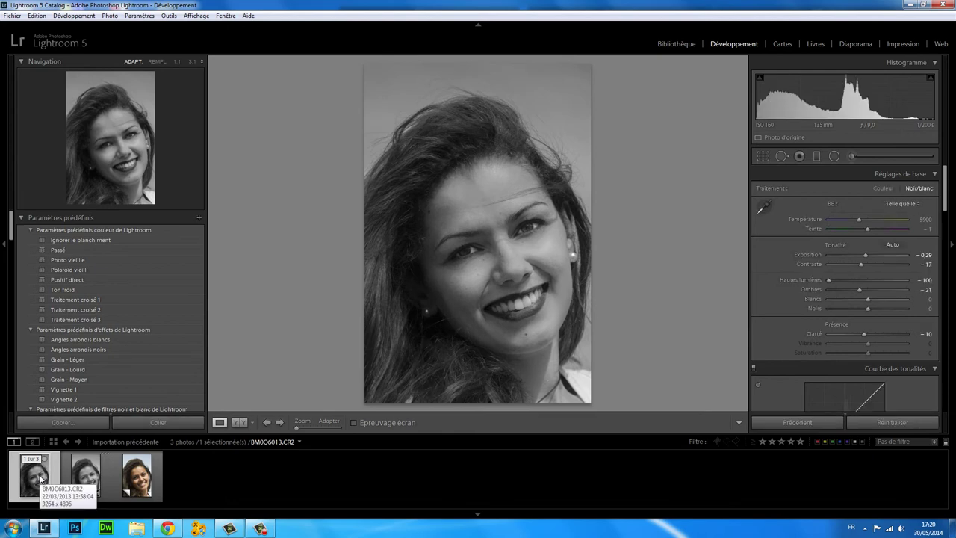
{"action": "left_click", "coordinate": [85, 477]}
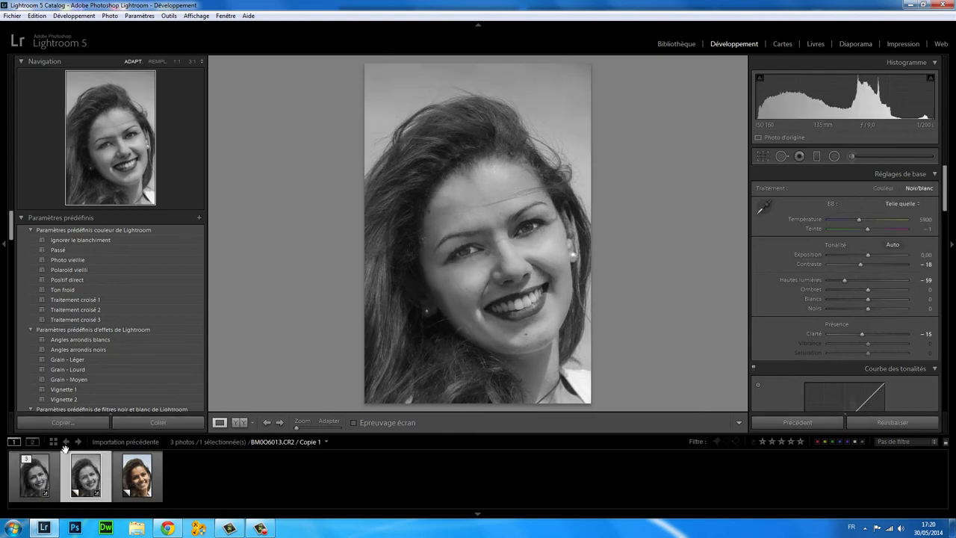
{"action": "left_click", "coordinate": [43, 472]}
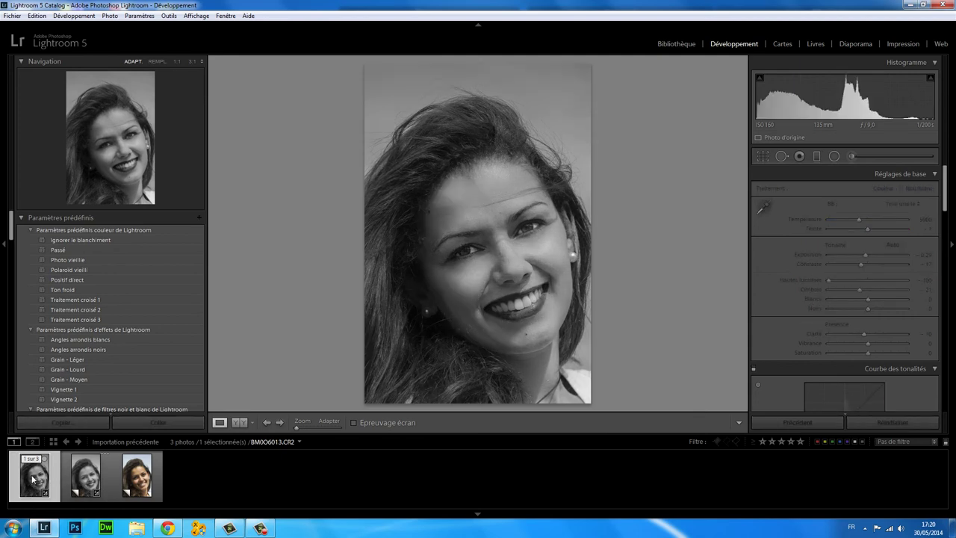
{"action": "left_click", "coordinate": [86, 476]}
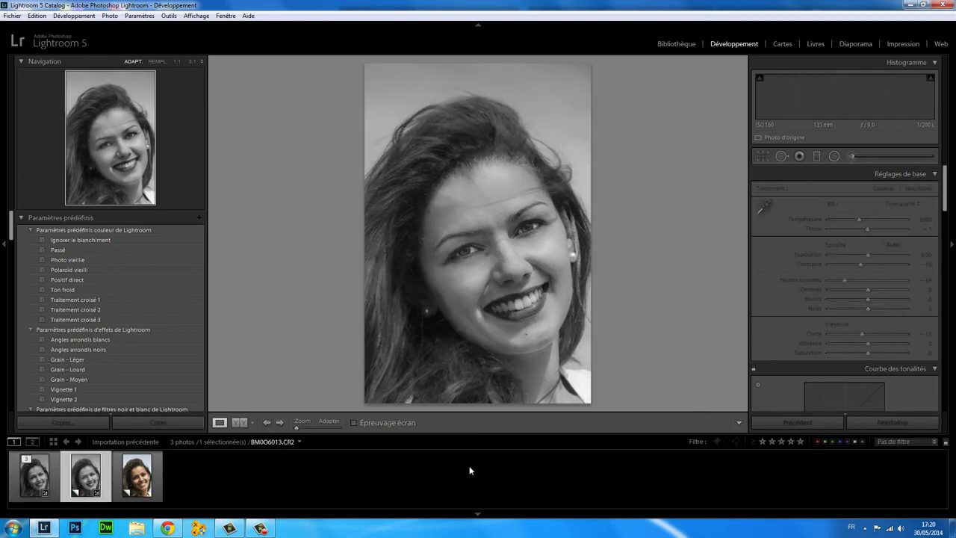